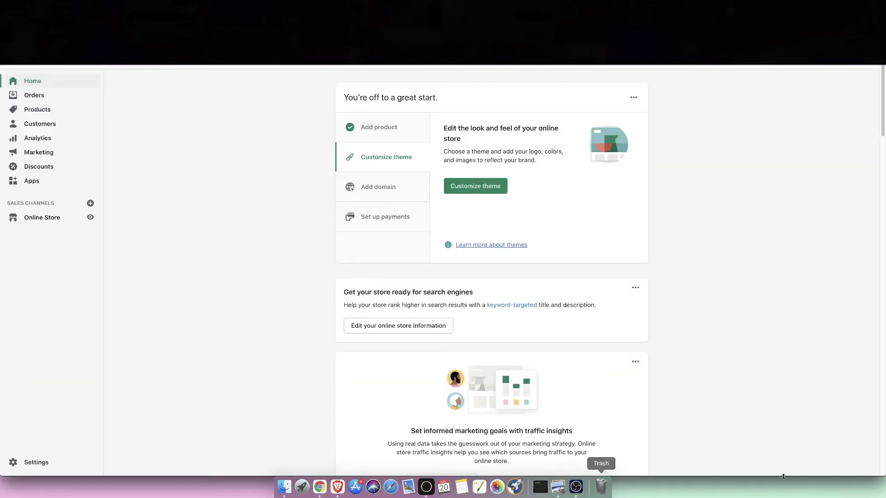
Open the online store's current theme for customization and bring up its home page sections
click(51, 225)
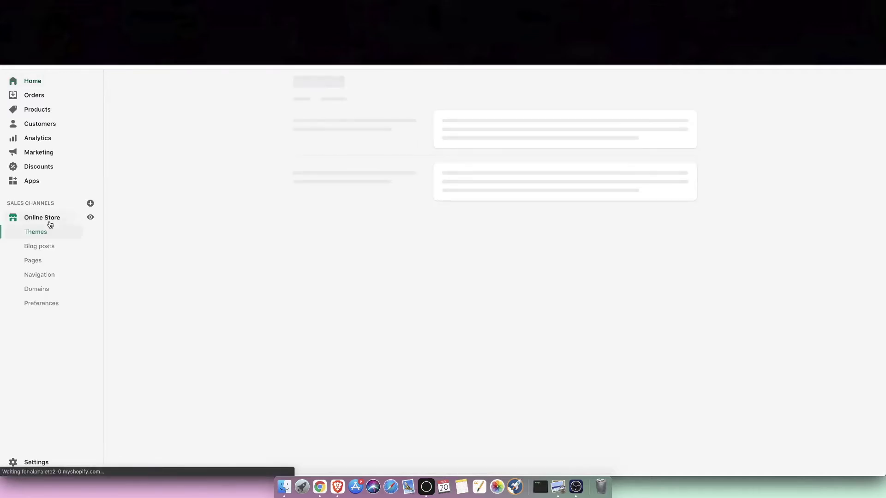
click(669, 256)
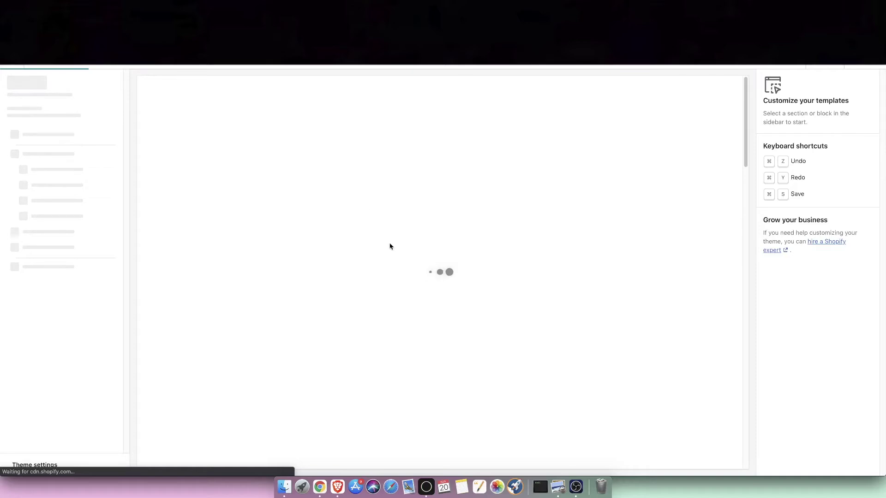
scroll(404, 305, down, 5)
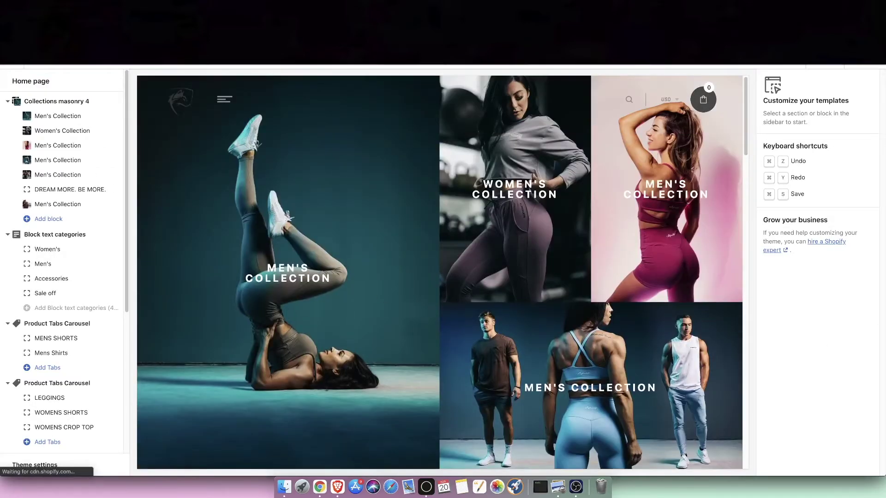
Check the High Converting Shopify Theme Tutorial playlist on YouTube and return to the theme editor
click(275, 69)
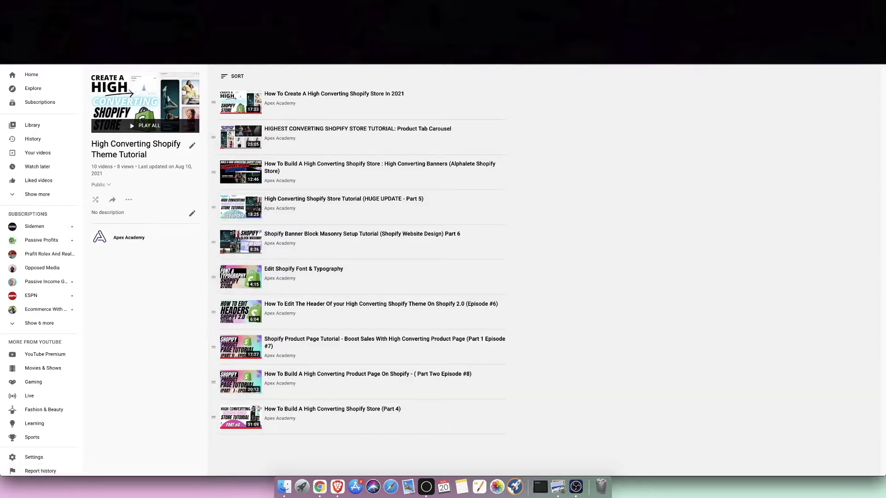
click(277, 18)
Examine the Collections masonry banners and the DREAM MORE. BE MORE. text block in the home page preview
scroll(508, 230, down, 10)
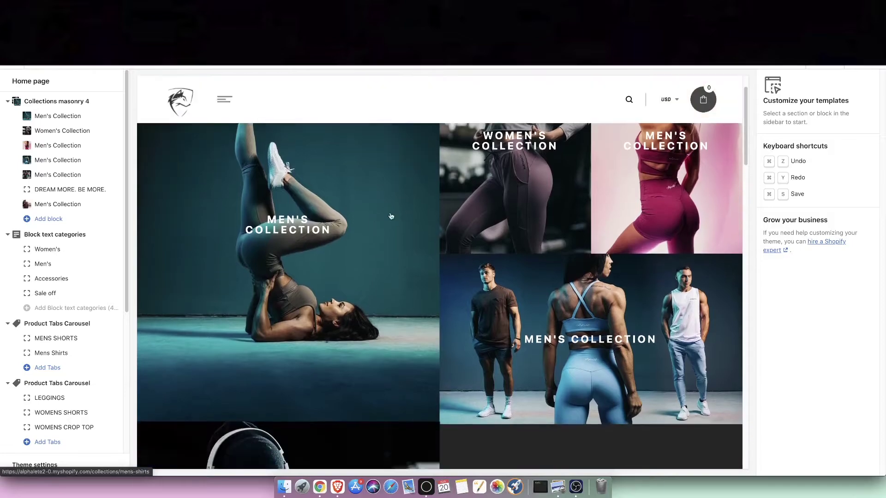
scroll(686, 245, down, 8)
scroll(464, 341, up, 12)
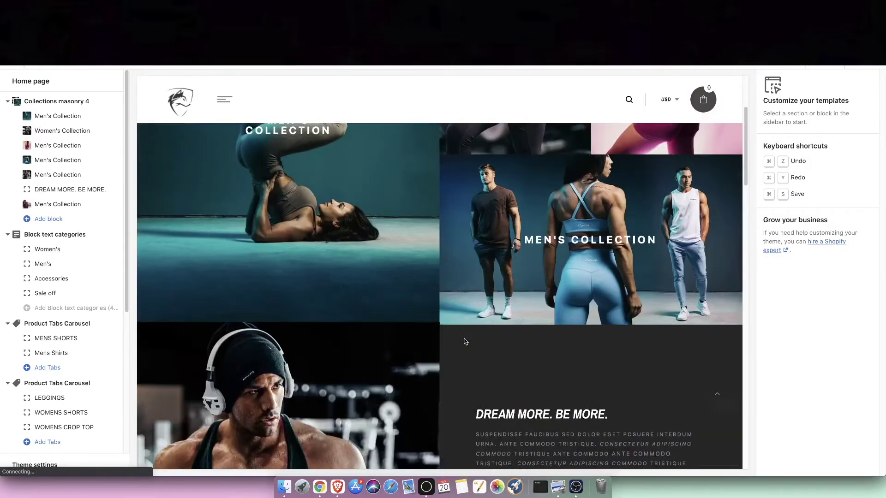
scroll(464, 341, up, 1)
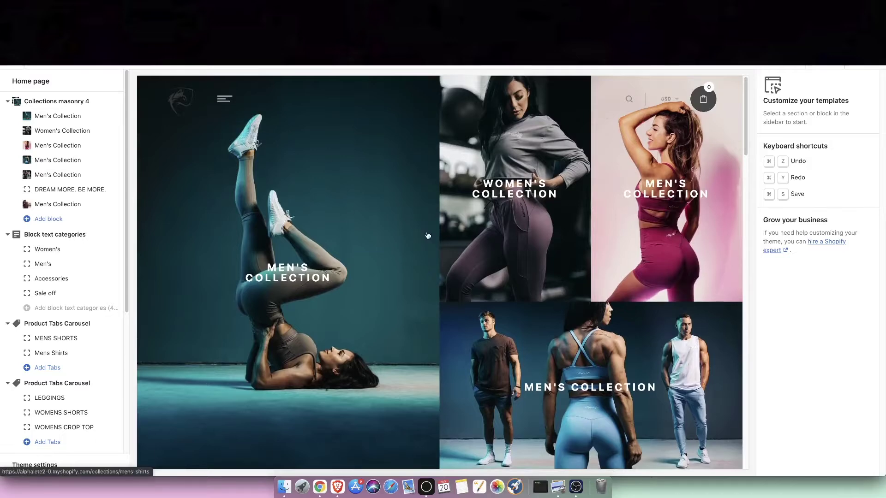
scroll(554, 166, down, 3)
scroll(559, 306, down, 3)
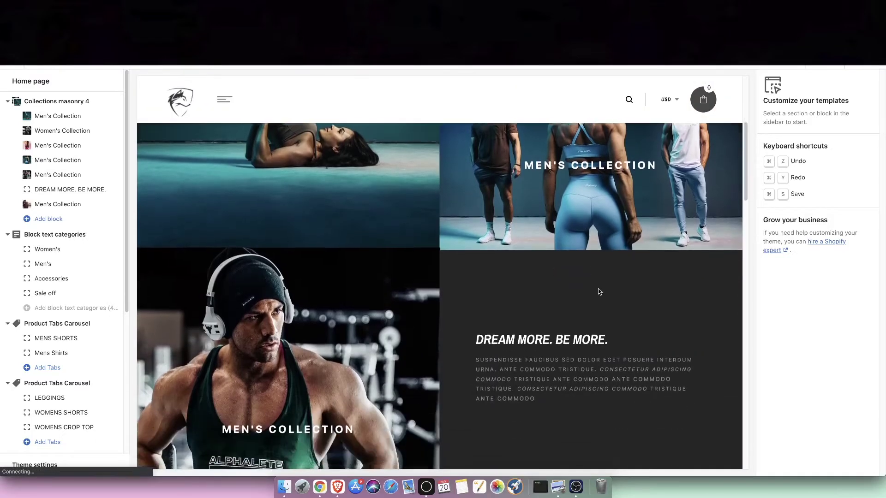
scroll(572, 279, up, 6)
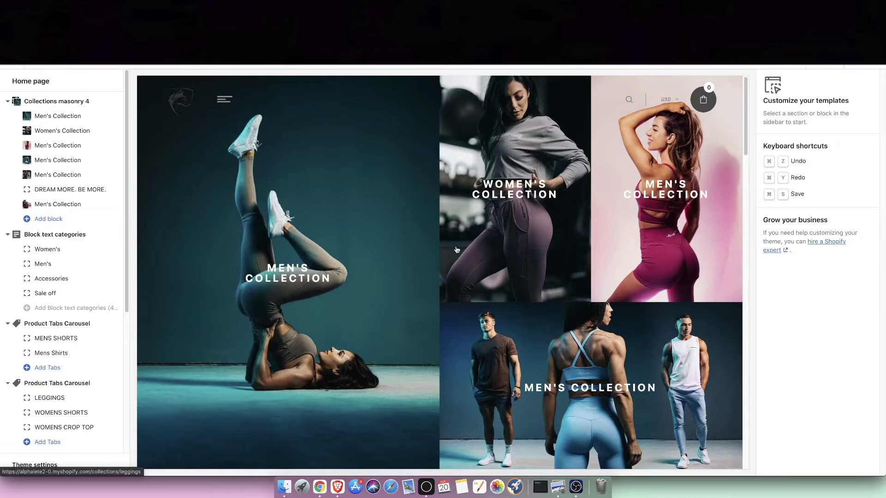
scroll(344, 339, down, 7)
scroll(343, 322, up, 10)
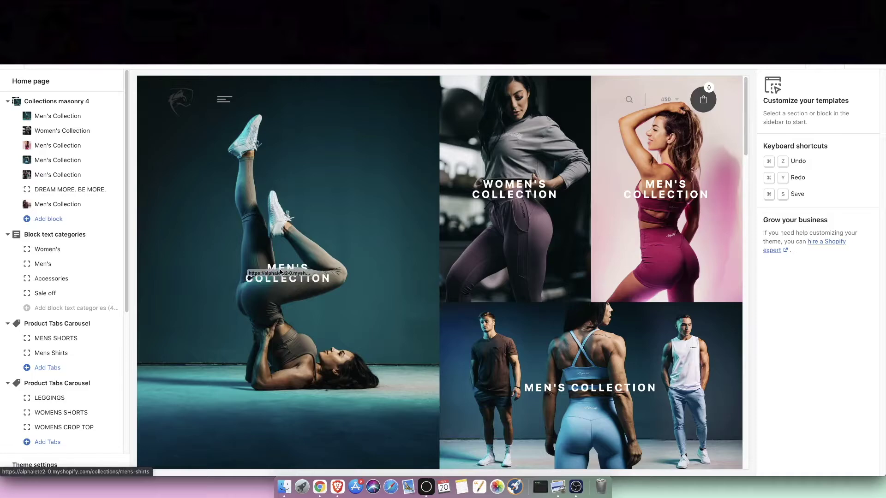
scroll(360, 323, down, 3)
scroll(472, 311, down, 3)
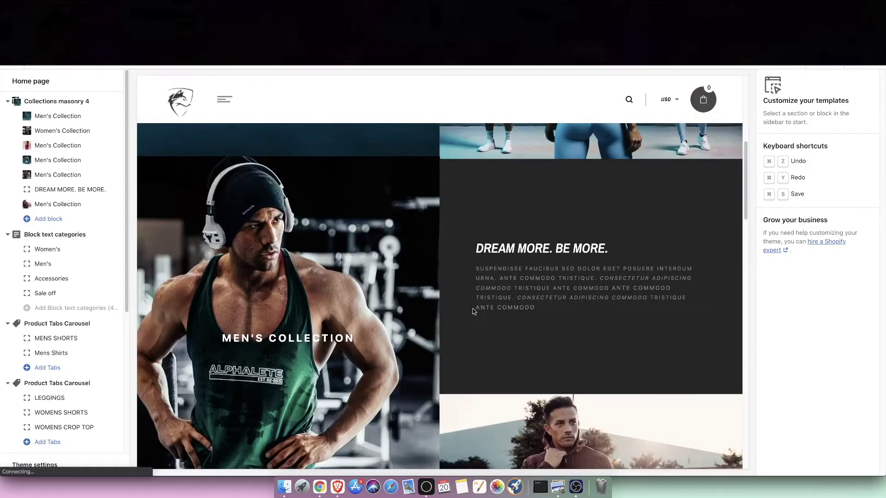
scroll(459, 299, up, 4)
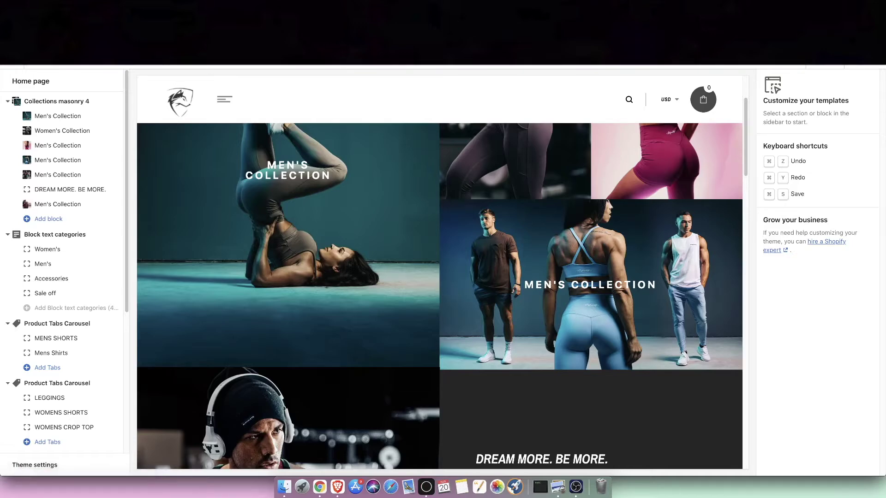
Reduce the browser zoom to 90% so that more of the theme editor fits on screen
click(875, 35)
click(813, 130)
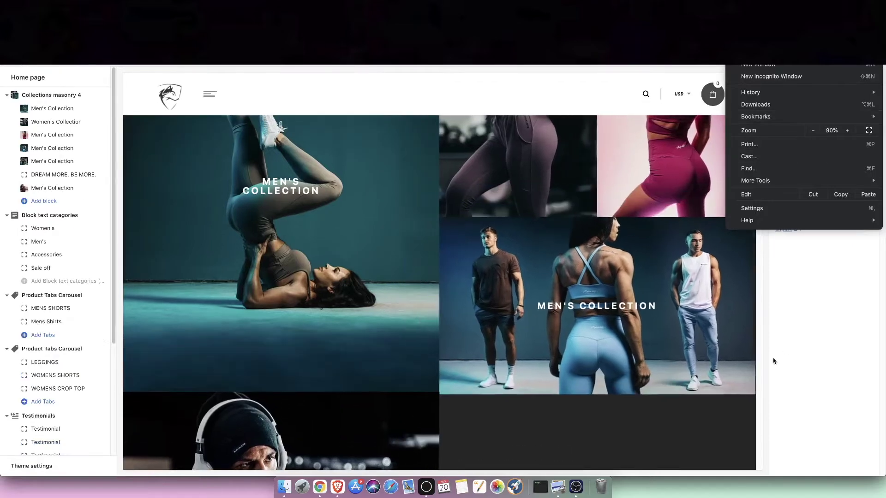
click(739, 350)
Review the home page banner layout together with the list of sections, from Collections masonry to the footer
scroll(374, 322, down, 5)
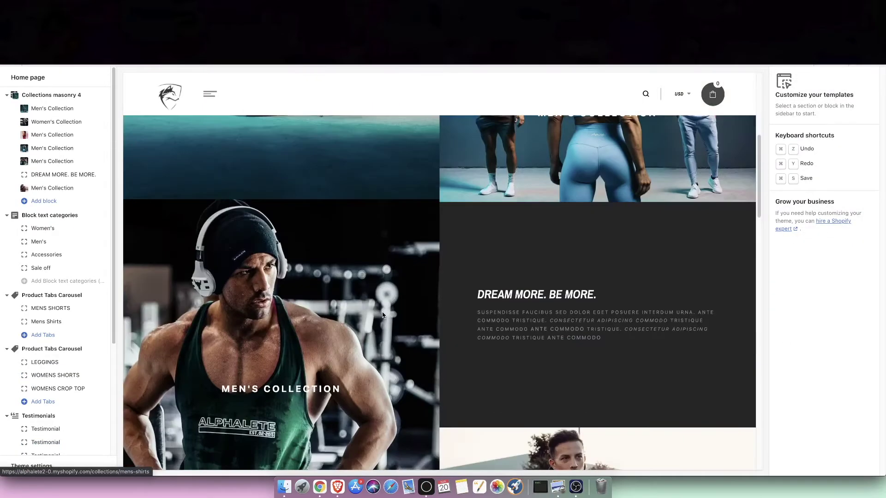
scroll(381, 318, down, 5)
scroll(383, 314, up, 10)
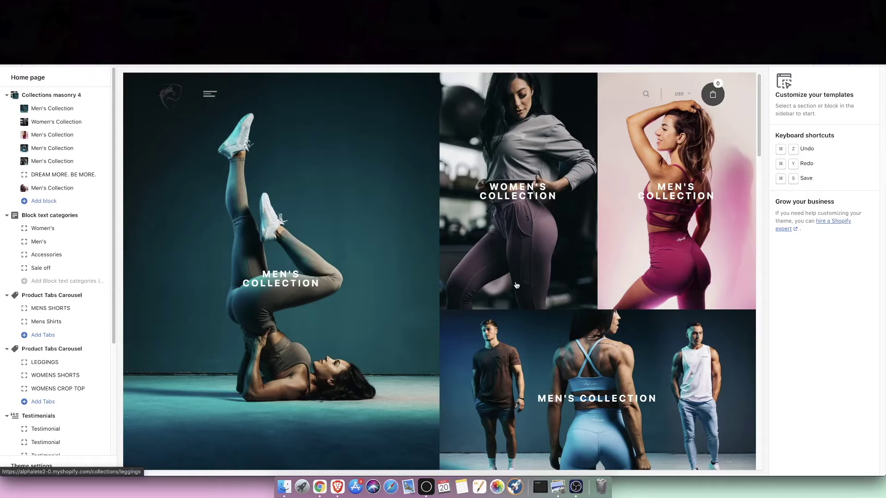
scroll(516, 285, down, 5)
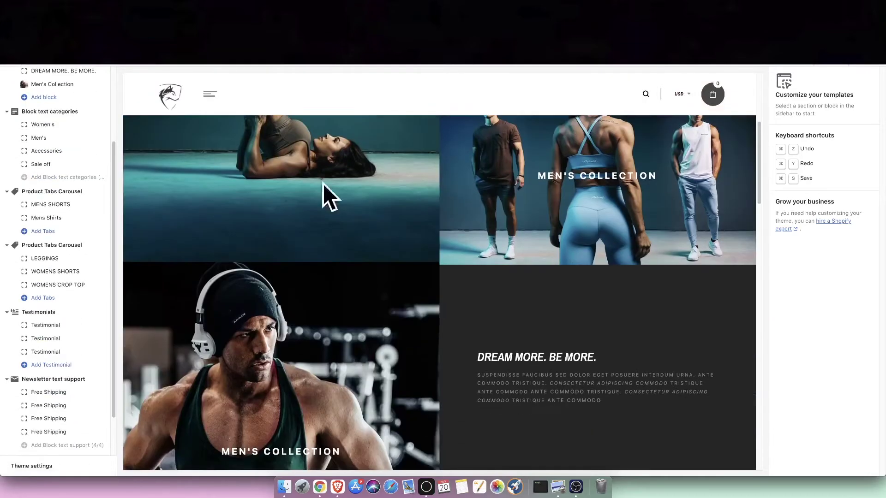
scroll(323, 184, down, 4)
scroll(690, 182, up, 12)
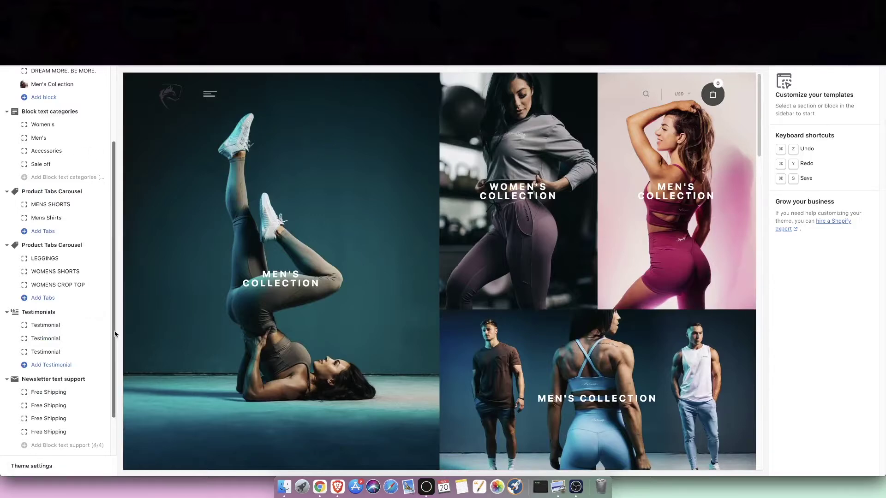
scroll(116, 334, down, 3)
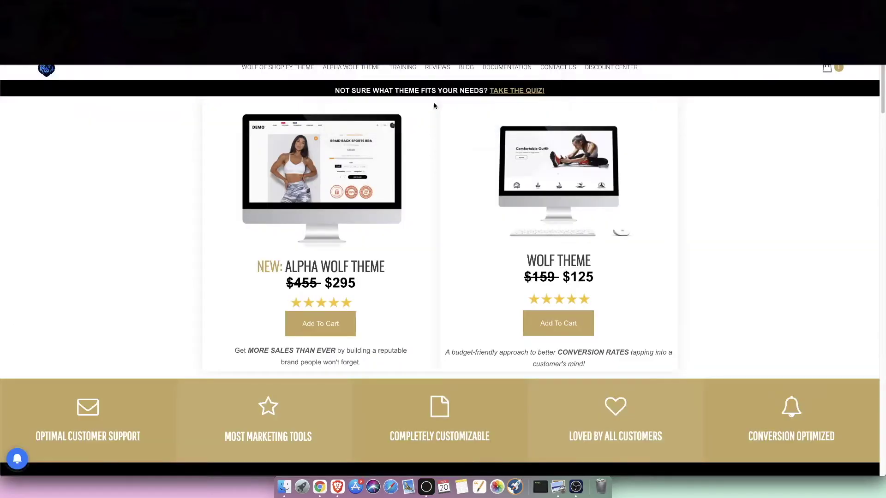
Highlight the Alpha Wolf Theme's price on the theme seller's website
drag(371, 268, 308, 281)
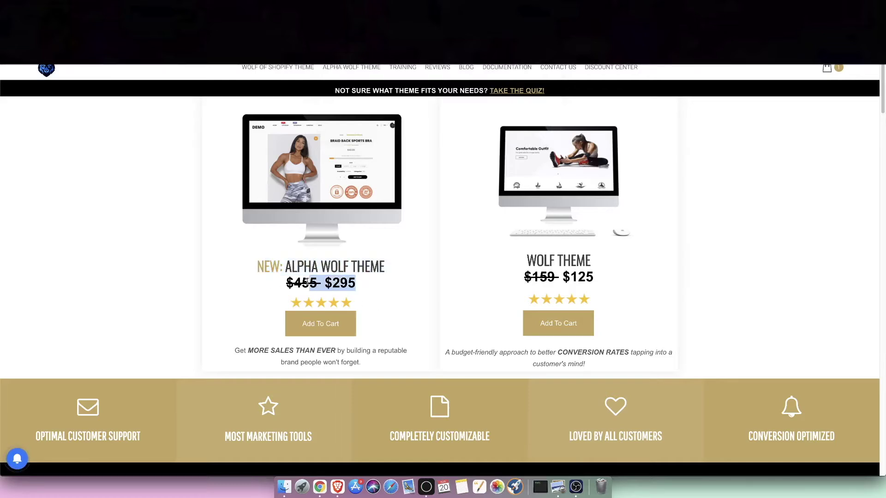
click(307, 281)
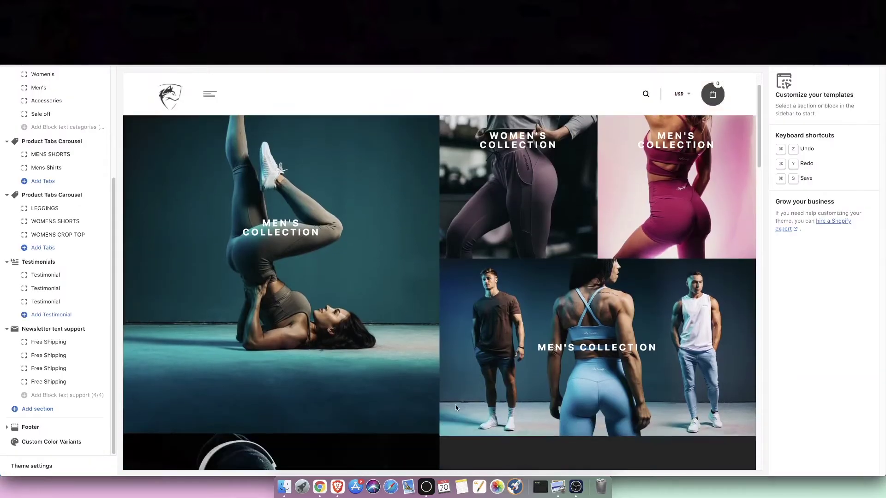
Preview the Womens Shorts, Womens Crop Top and Leggings tabs of the Womens Products carousel on the home page
scroll(456, 405, down, 6)
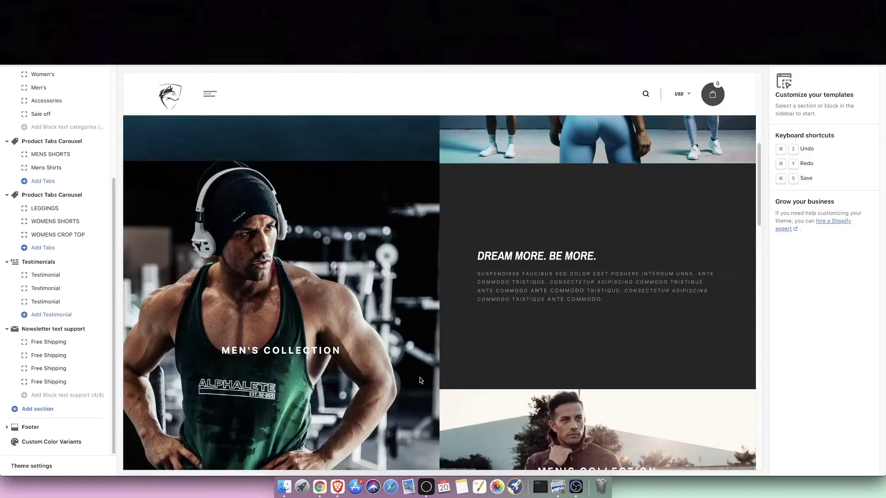
scroll(464, 301, up, 5)
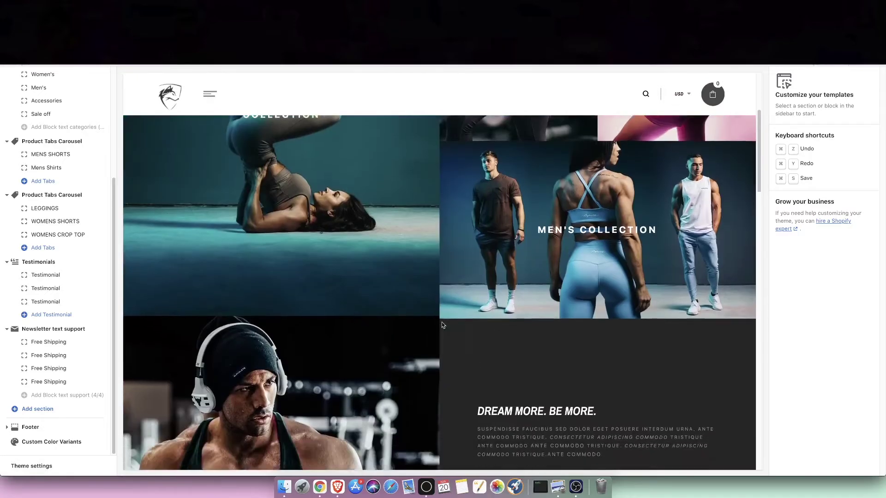
scroll(441, 325, down, 15)
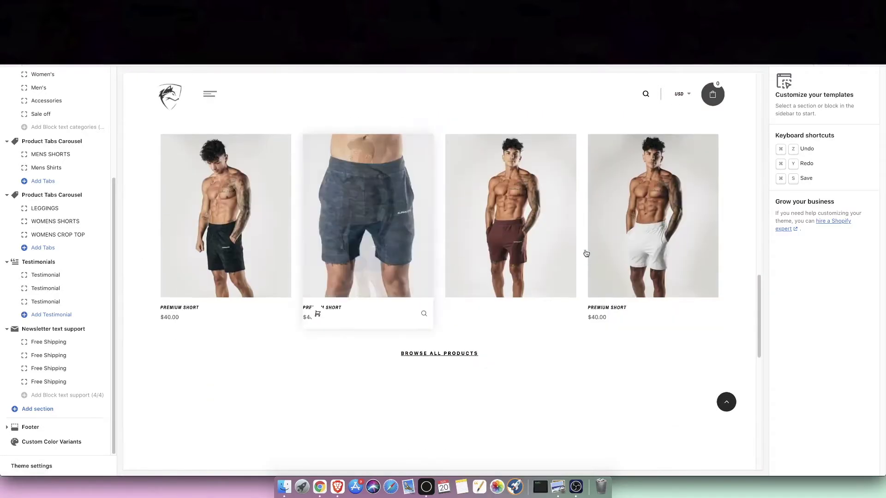
scroll(487, 296, down, 5)
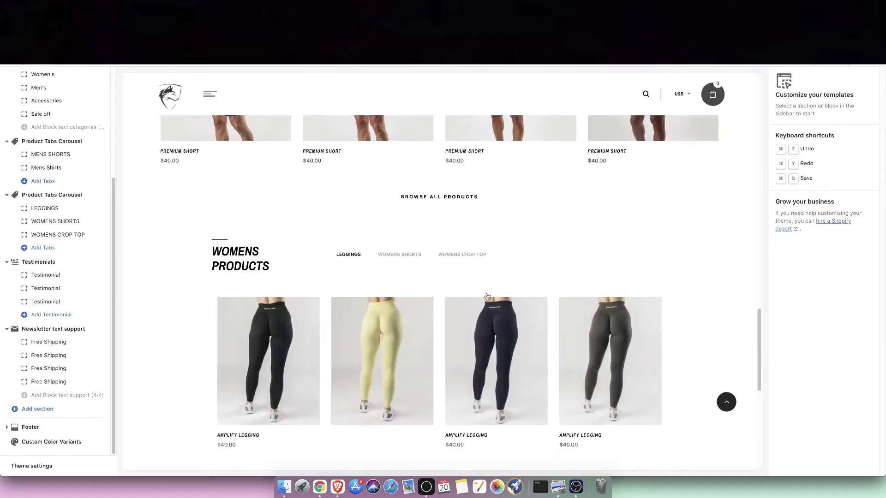
click(399, 254)
click(462, 255)
click(349, 255)
Preview the Mens Shirts tab of the New Arrivals carousel and return to Mens Shorts
scroll(277, 240, up, 1)
scroll(277, 241, up, 5)
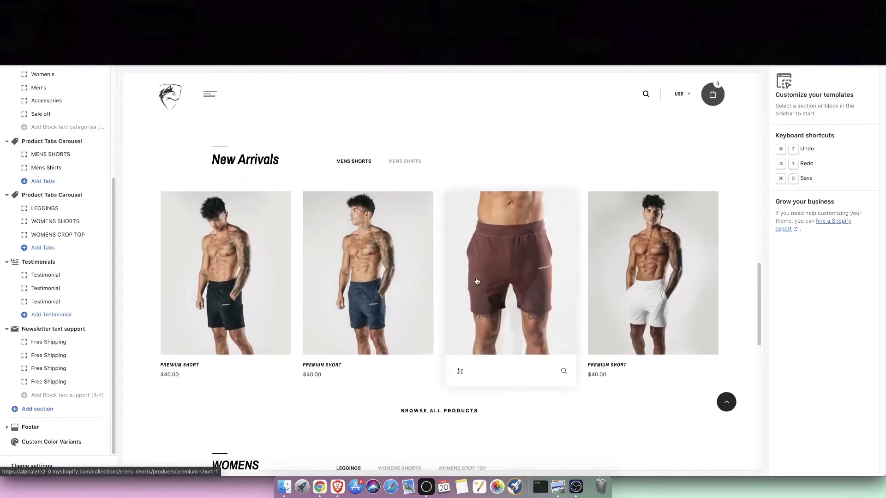
click(404, 171)
click(359, 173)
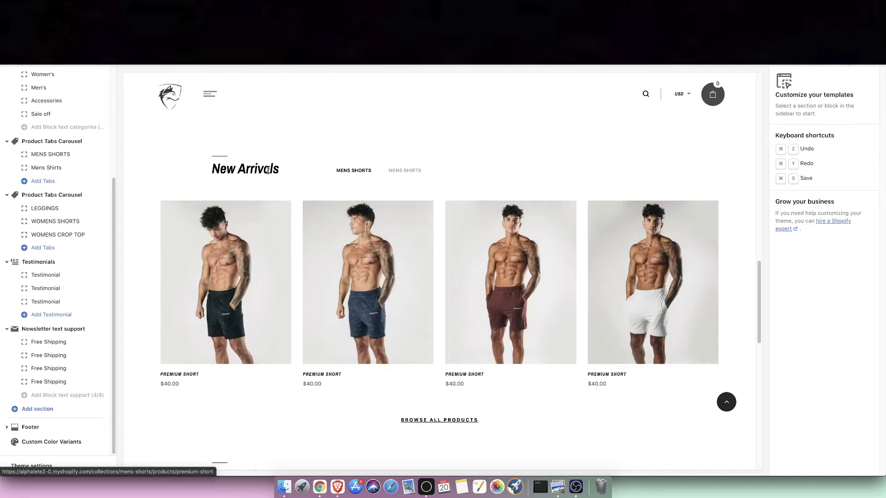
click(415, 172)
click(367, 172)
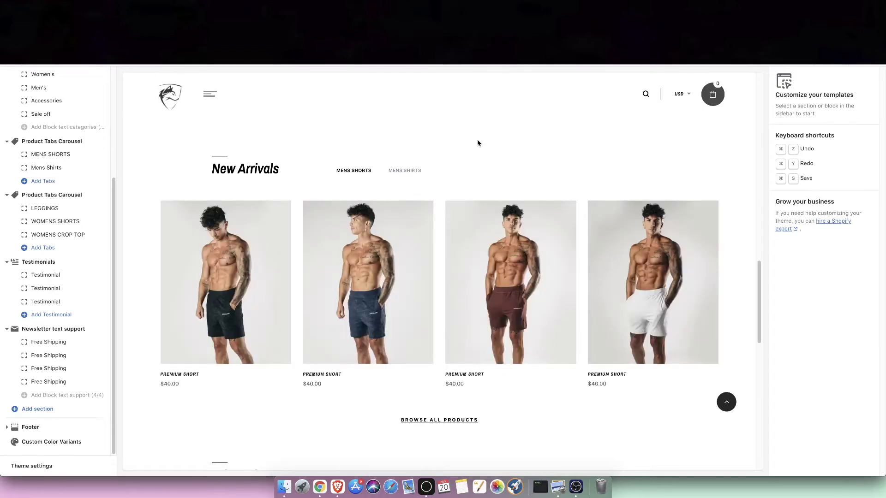
Look over the episodes in the YouTube theme tutorial playlist, and return to the New Arrivals preview
click(139, 20)
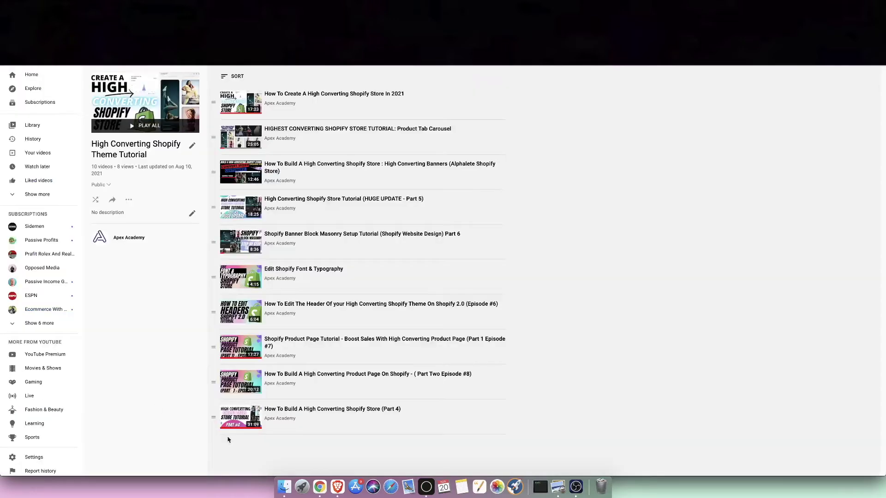
click(337, 21)
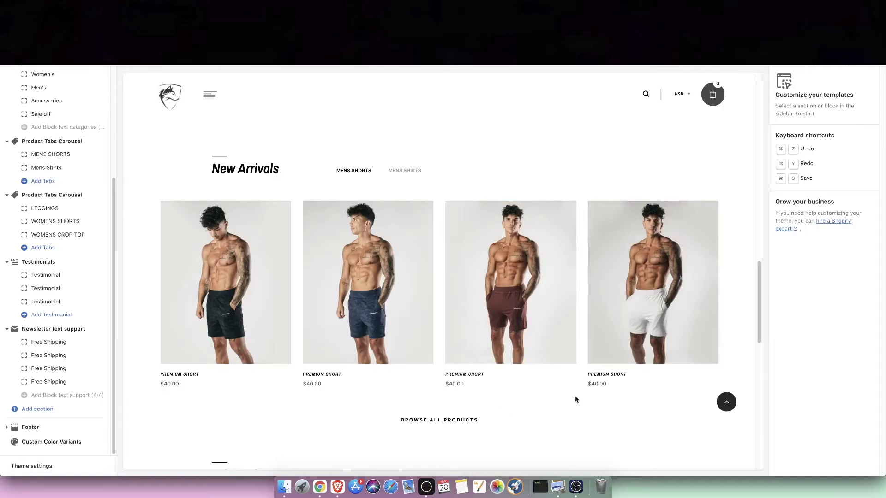
Open the product page of the white Premium Short and examine its stock bar, size options, trust badges and description tabs
click(646, 287)
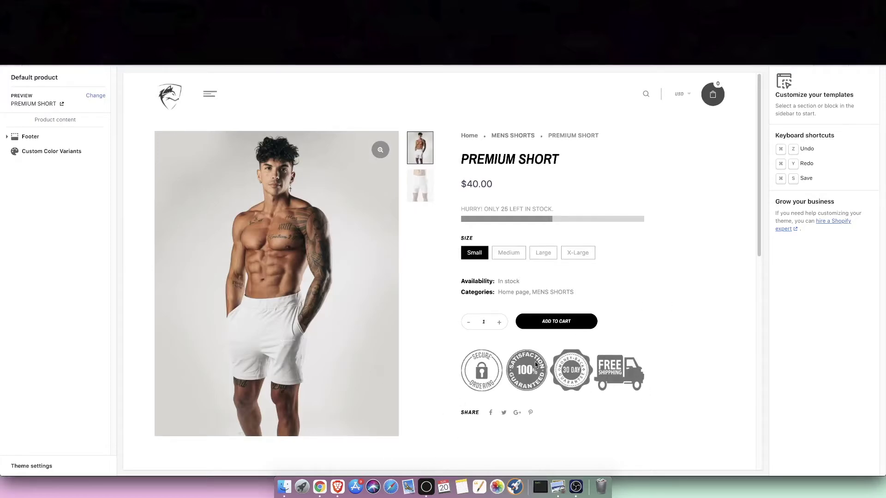
scroll(360, 303, down, 4)
scroll(360, 303, up, 4)
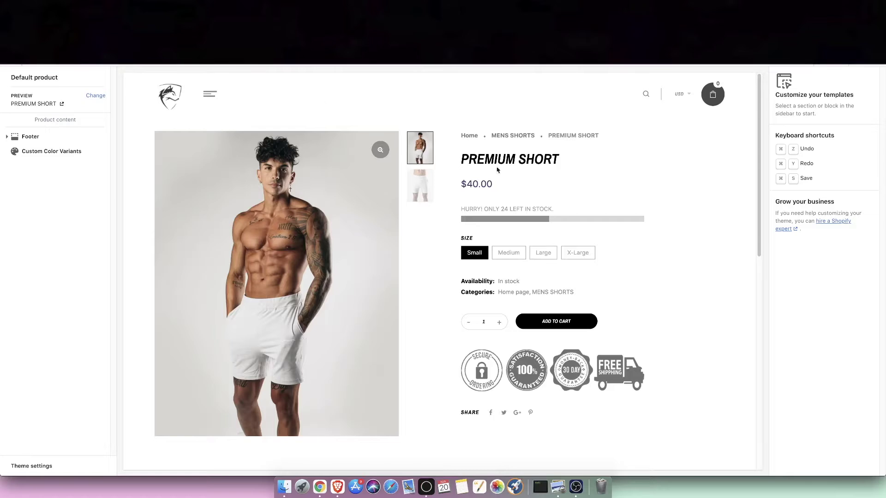
scroll(580, 370, down, 3)
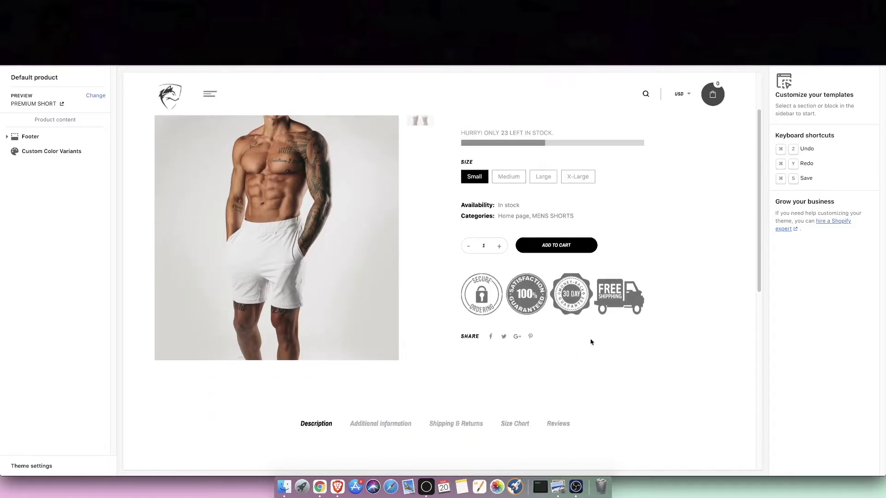
scroll(502, 388, up, 3)
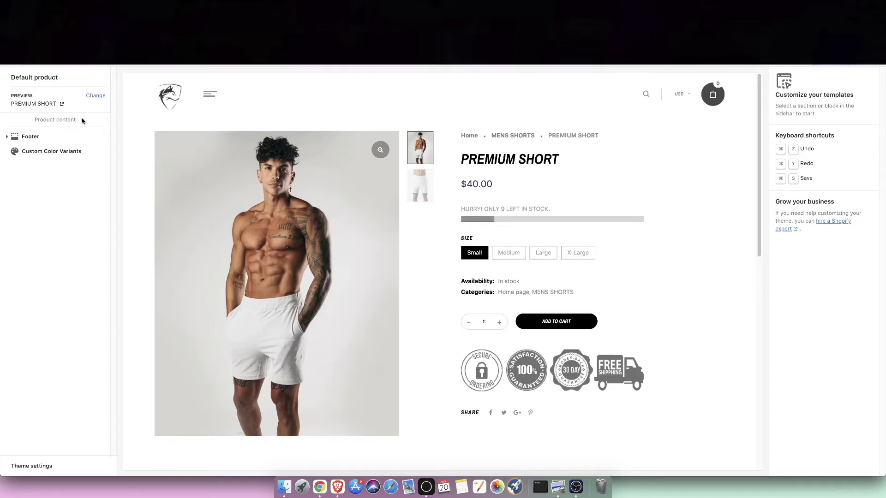
Return the preview to the store's home page and look over the collection banners
click(178, 111)
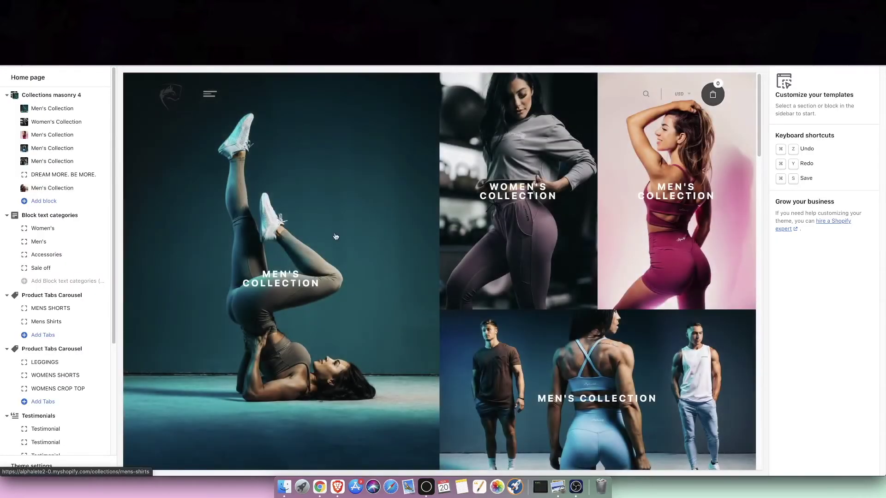
scroll(420, 265, down, 5)
scroll(420, 277, up, 2)
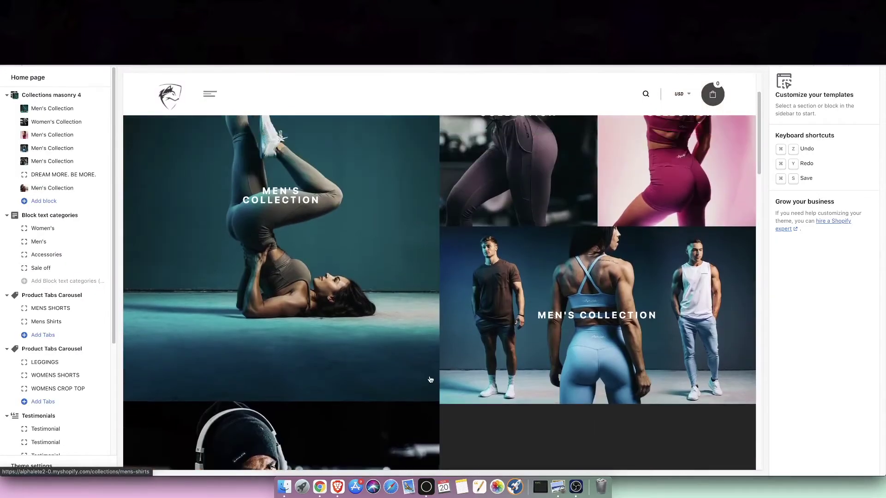
Look over the full set of collection banners on the home page, including the DREAM MORE. BE MORE. text block
scroll(572, 410, down, 3)
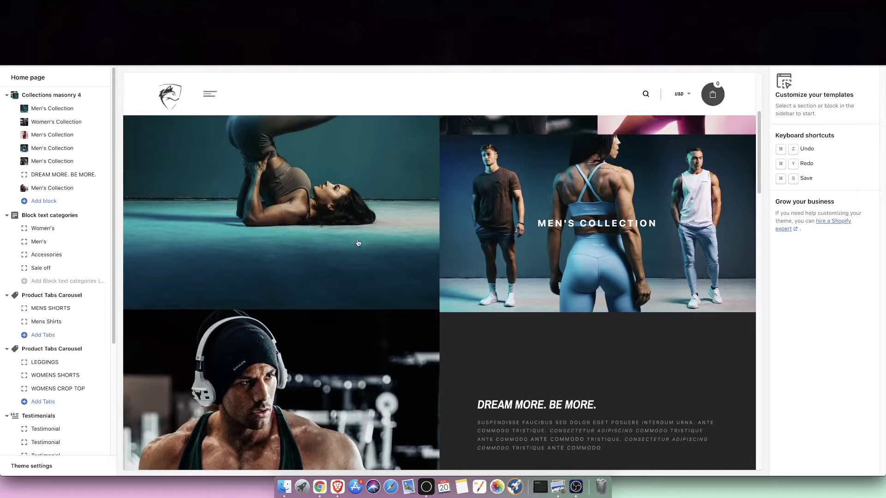
scroll(535, 391, down, 1)
scroll(536, 390, down, 4)
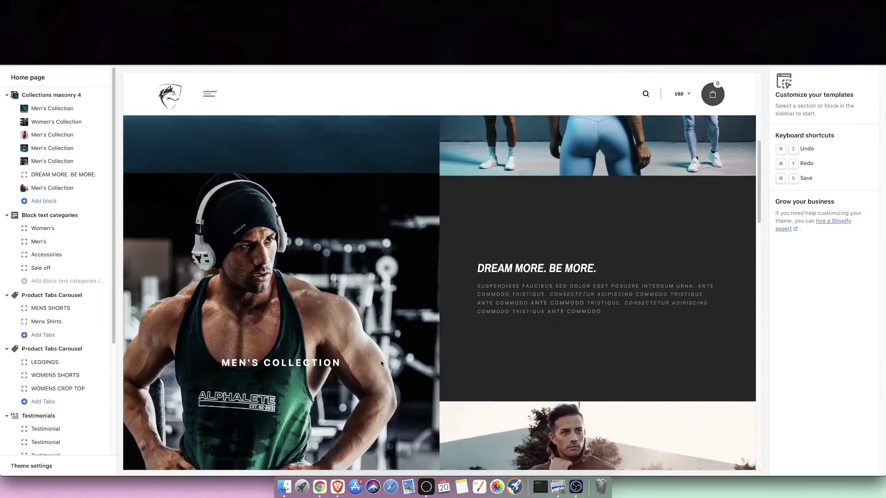
scroll(478, 259, down, 2)
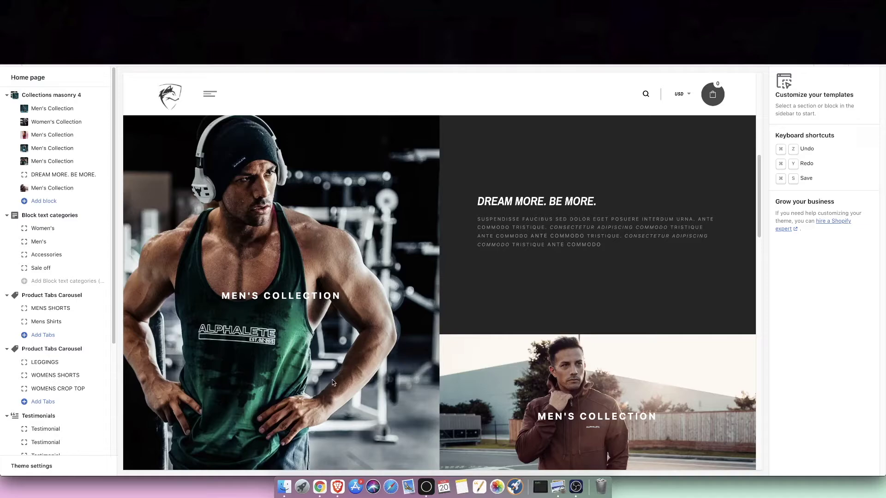
scroll(464, 251, up, 4)
scroll(356, 233, up, 5)
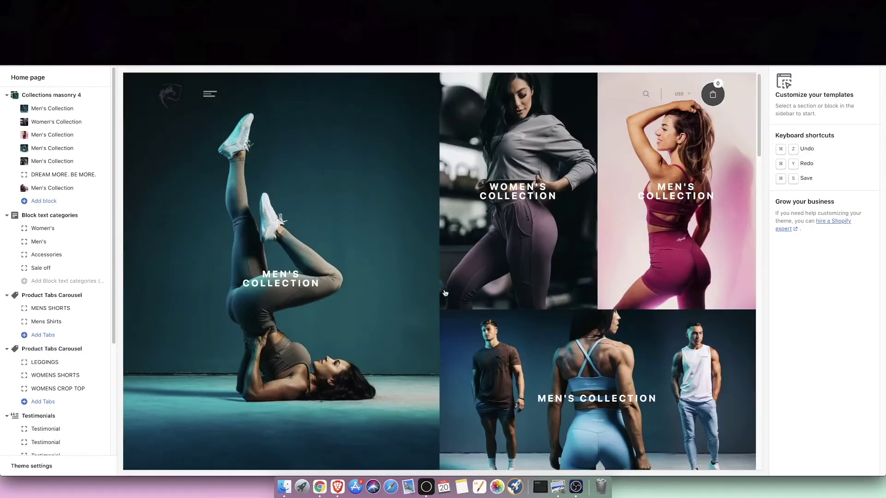
scroll(429, 298, down, 7)
scroll(451, 295, down, 3)
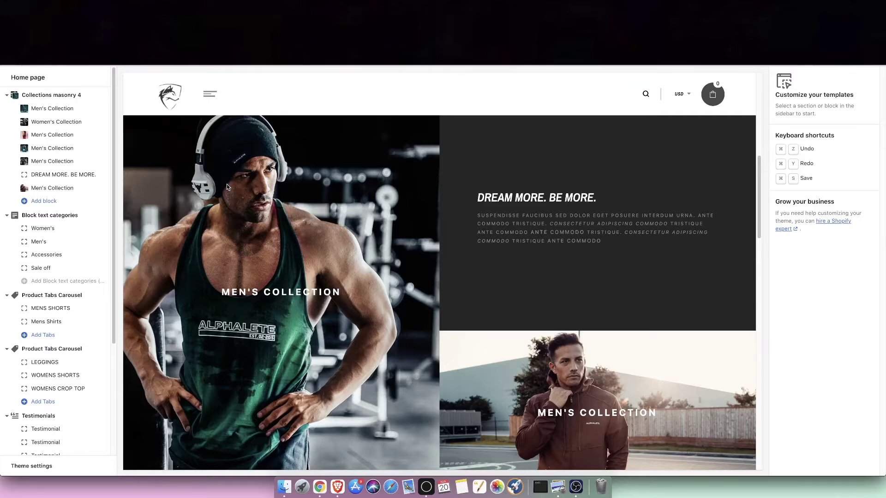
scroll(294, 352, up, 10)
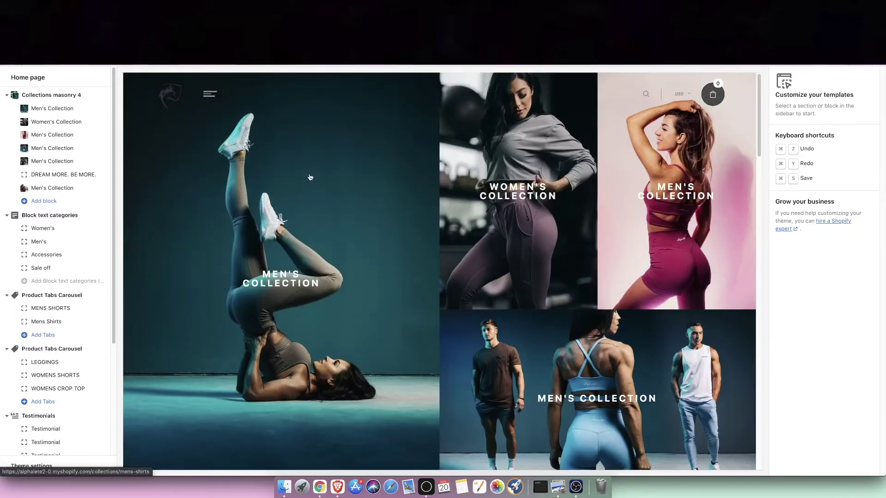
scroll(169, 76, down, 5)
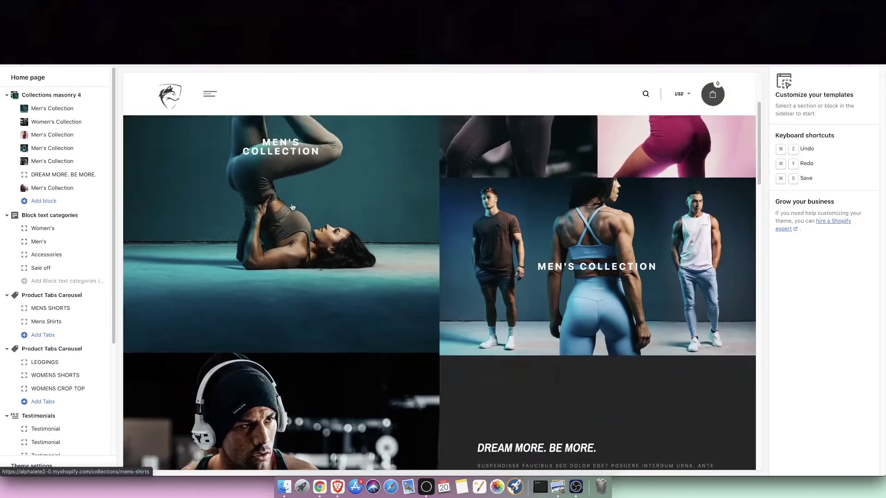
scroll(169, 76, up, 5)
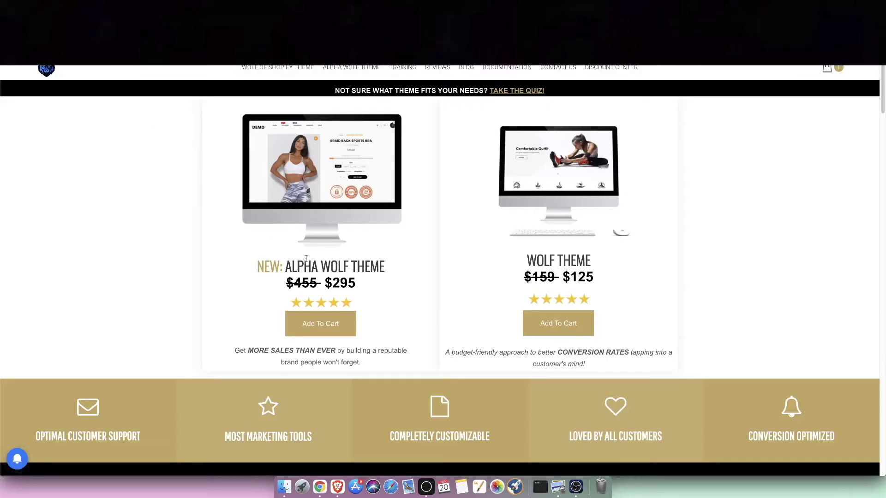
Switch to the Wolf of Shopify site and open the Alpha Wolf Theme checkout with its promo code entry
drag(386, 268, 271, 256)
click(321, 251)
click(353, 69)
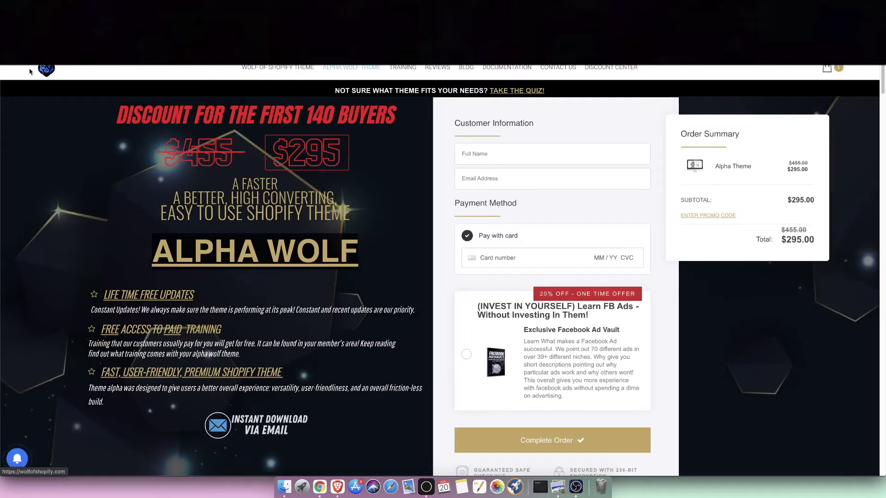
click(30, 71)
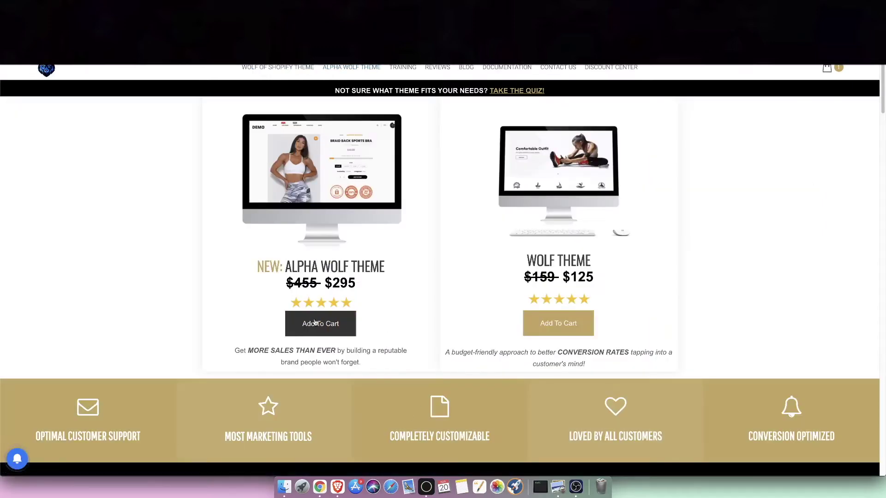
click(315, 322)
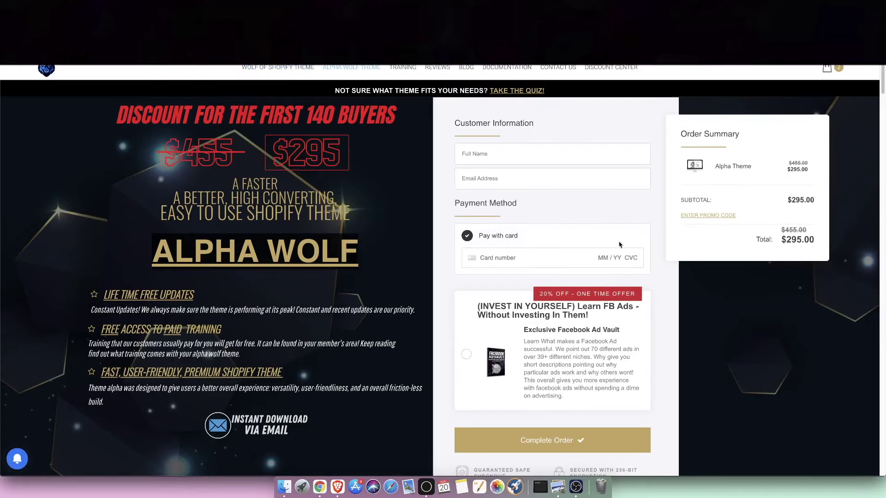
click(701, 215)
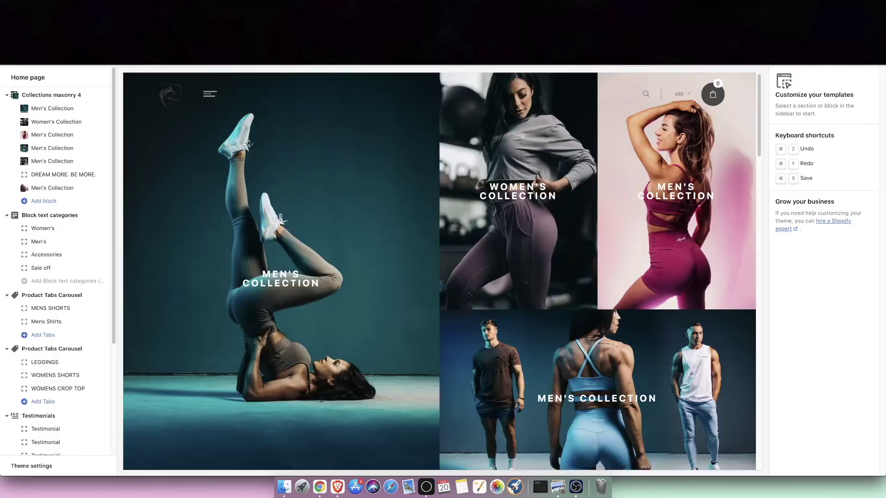
Return to the theme editor and review the home page's product carousels, including Womens Products
scroll(454, 145, down, 15)
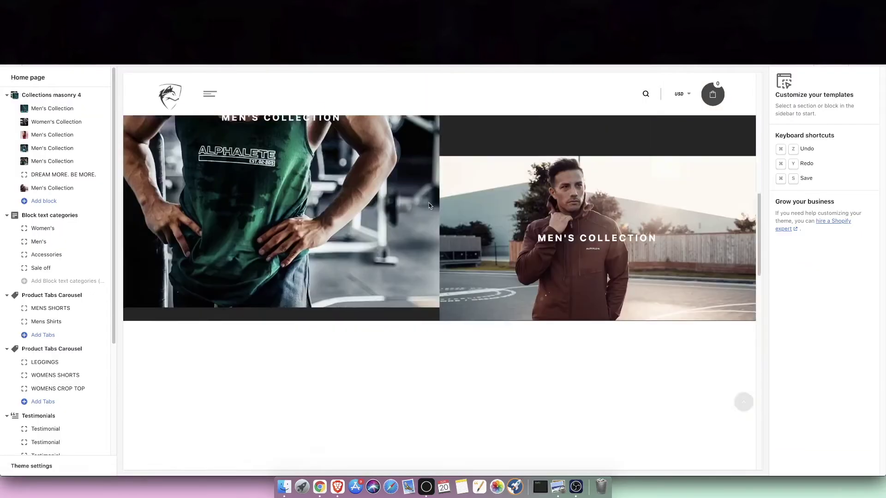
scroll(389, 208, down, 15)
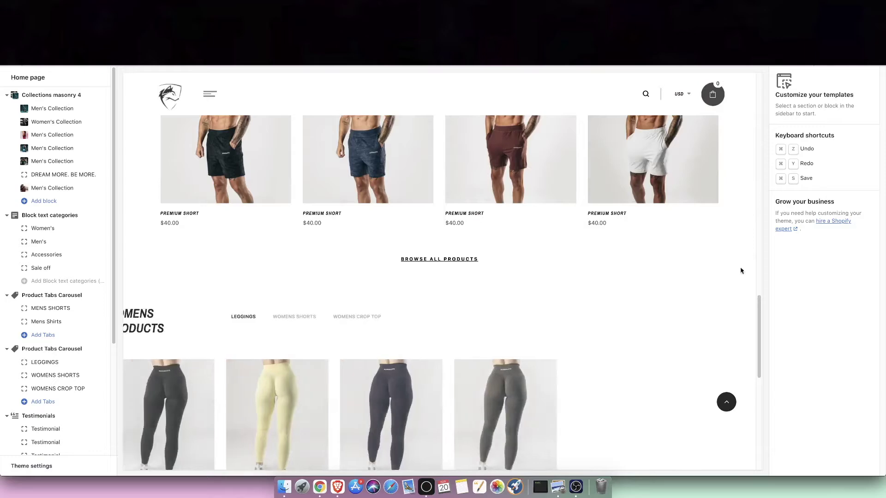
scroll(351, 376, down, 5)
scroll(340, 351, up, 8)
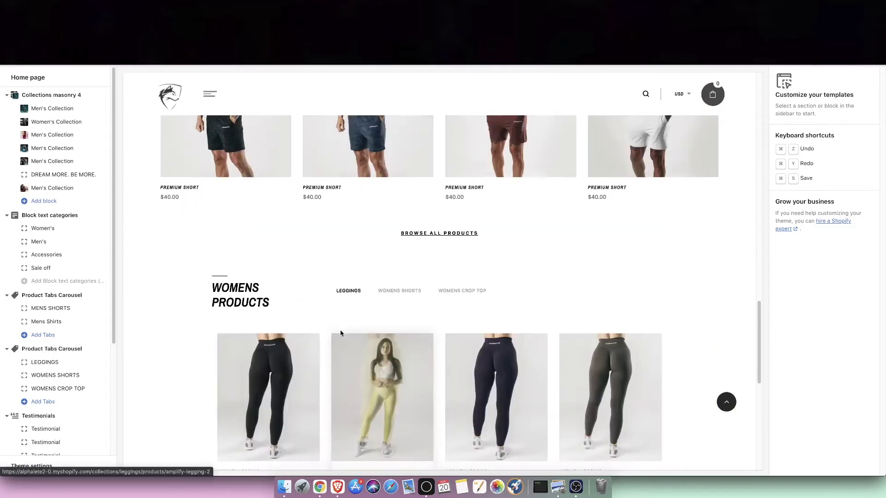
scroll(394, 312, up, 20)
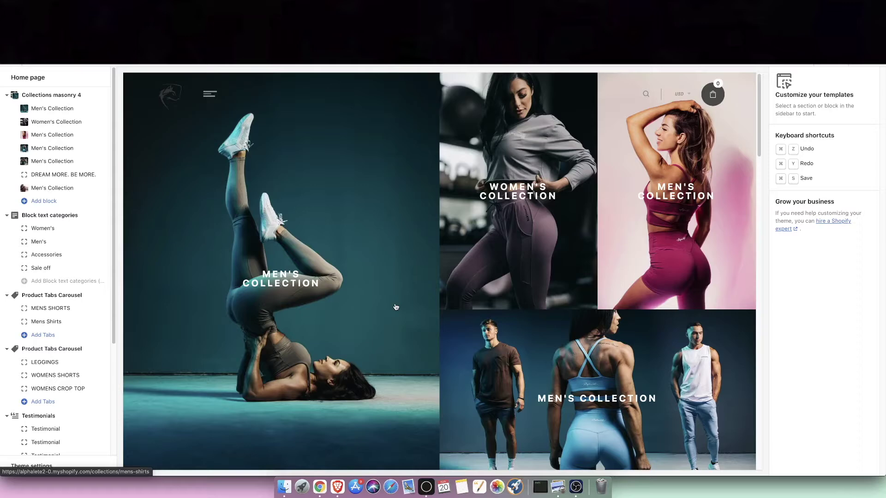
Leave the theme editor and look through the store's full product list in the admin
scroll(400, 415, down, 1)
click(28, 56)
click(33, 102)
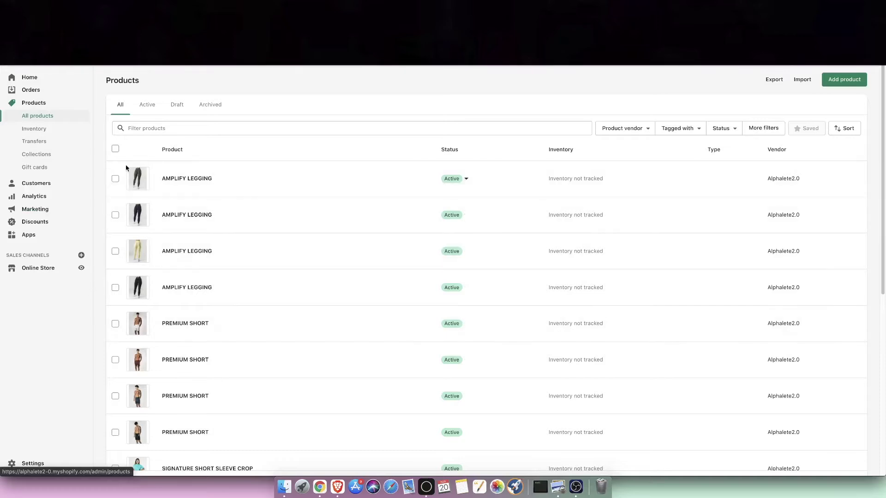
scroll(204, 379, down, 5)
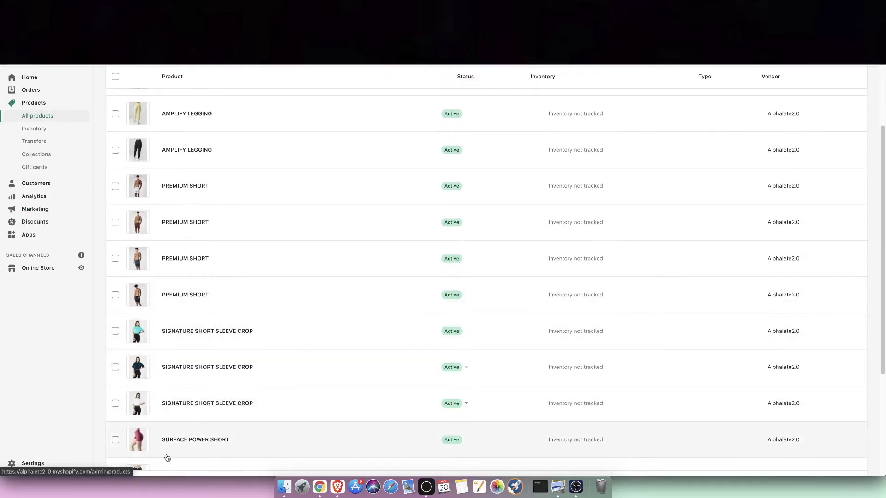
scroll(212, 431, down, 3)
scroll(209, 395, down, 4)
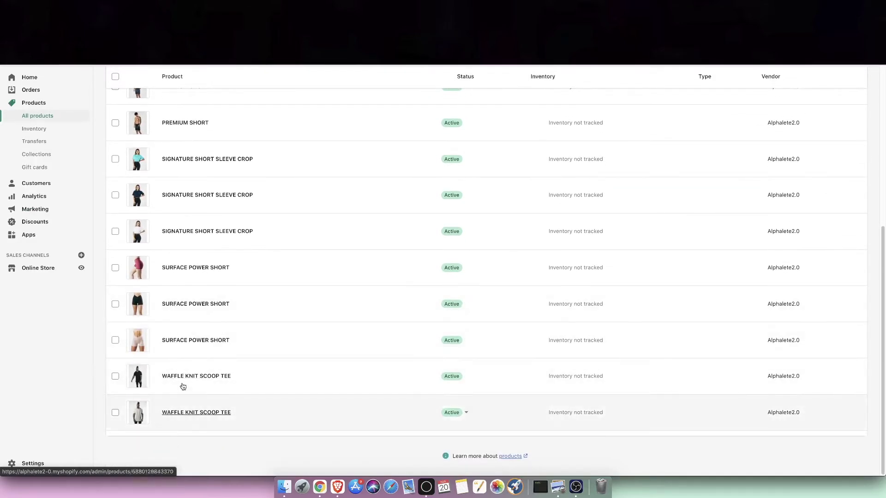
scroll(166, 406, up, 10)
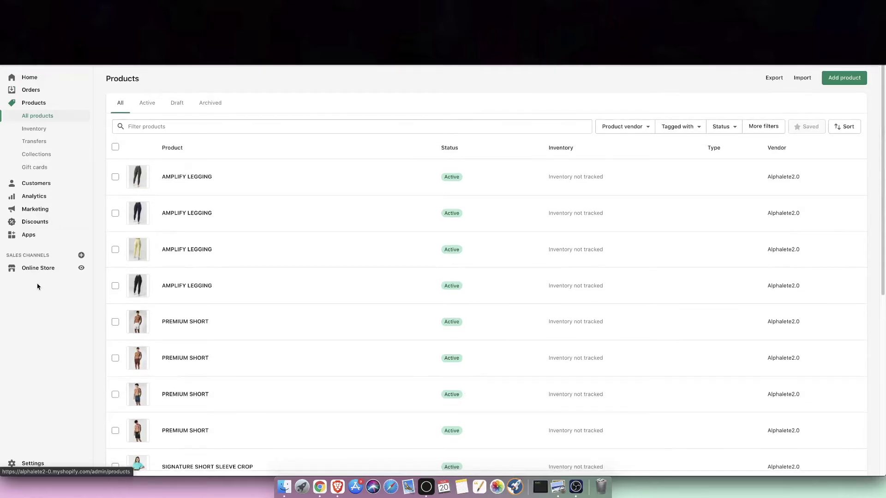
Open the Online Store themes, reopen the theme for customization and look over the home page banners
click(47, 269)
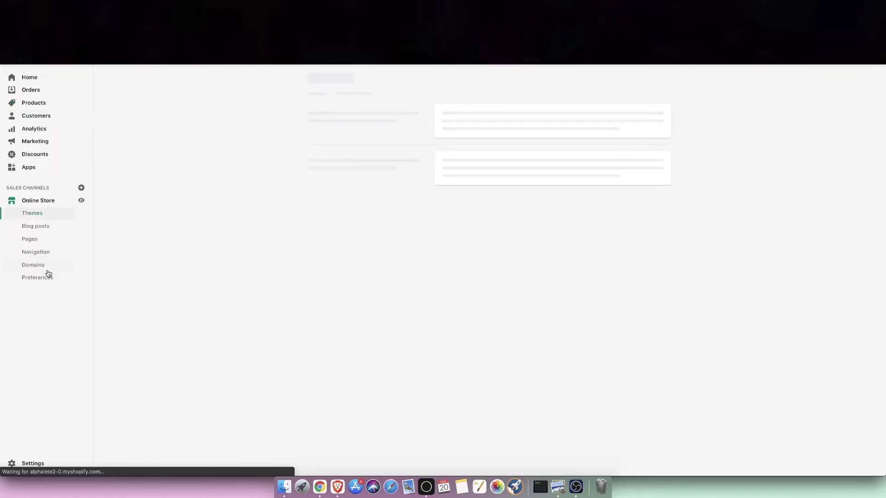
click(640, 228)
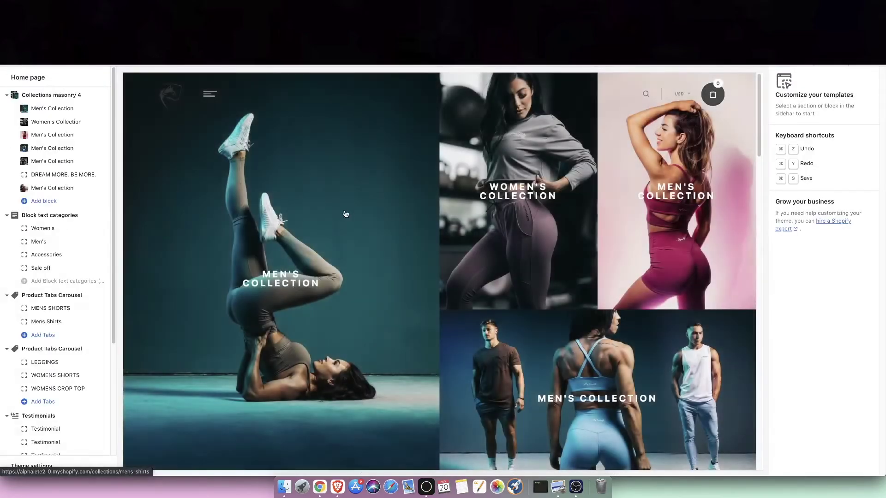
scroll(346, 213, down, 5)
scroll(591, 322, down, 5)
scroll(572, 286, up, 10)
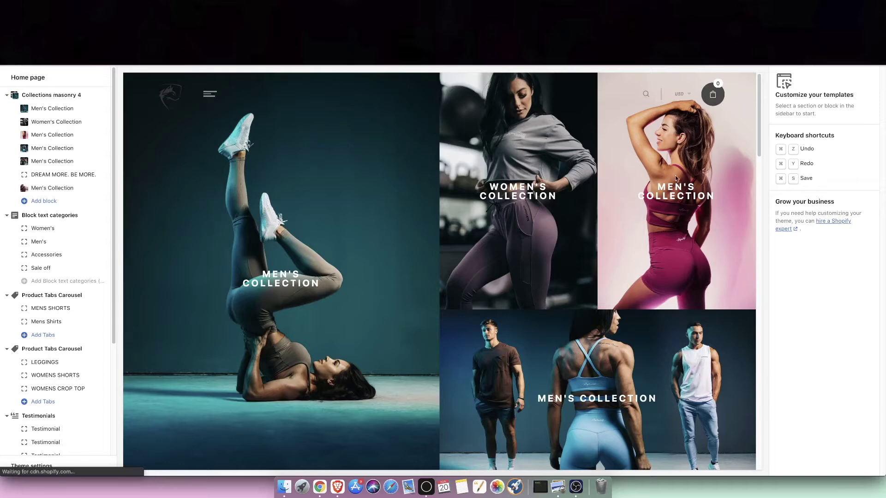
Retitle the Collections masonry 4 banner of the woman in the magenta outfit as "Womens Shorts"
click(45, 135)
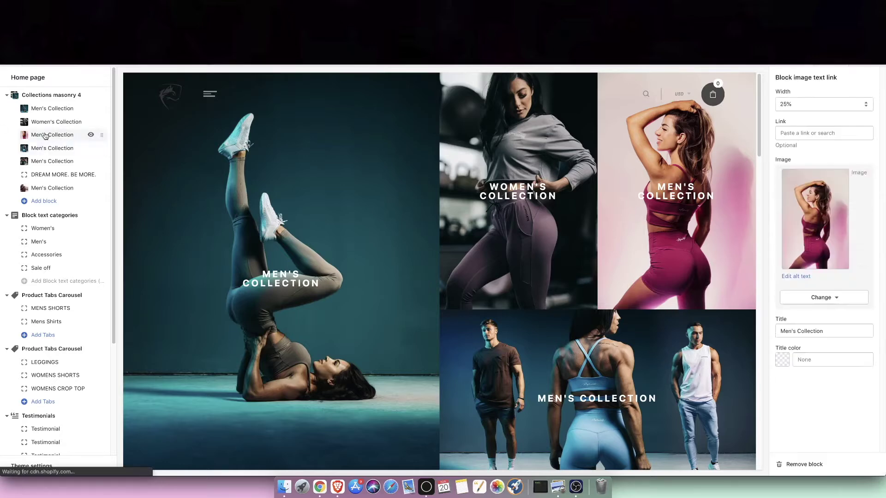
triple_click(825, 331)
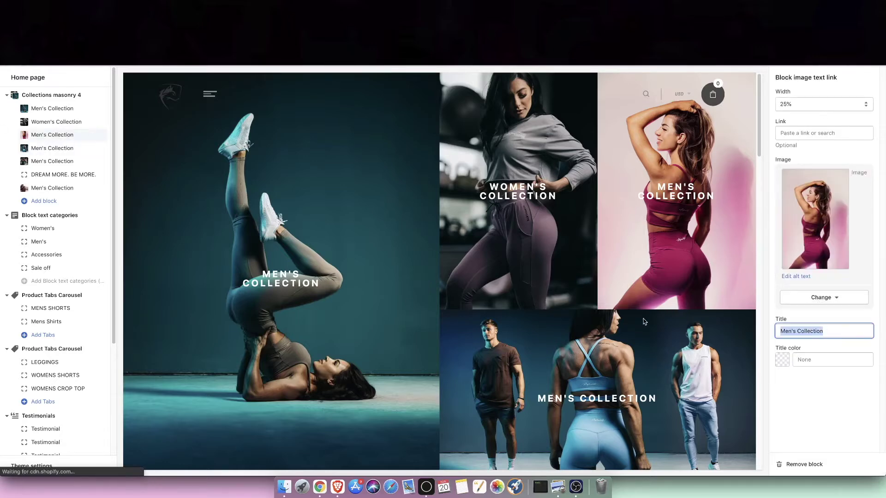
text(Womens S)
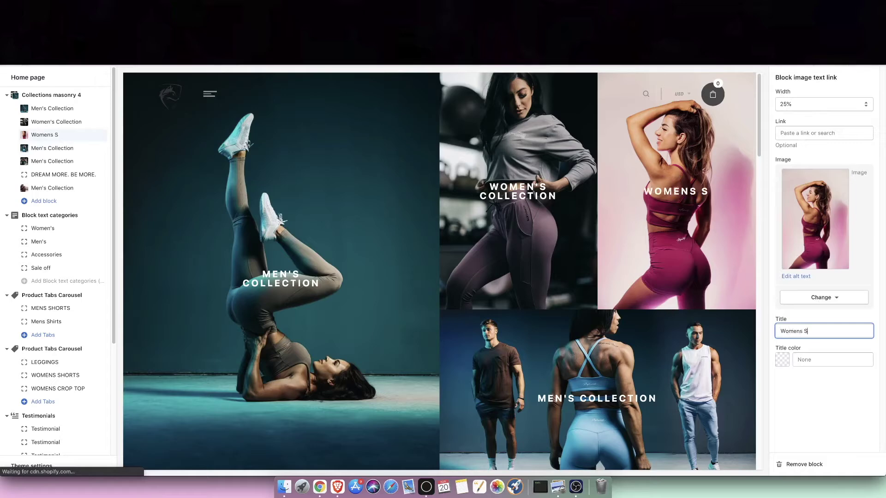
text(horts)
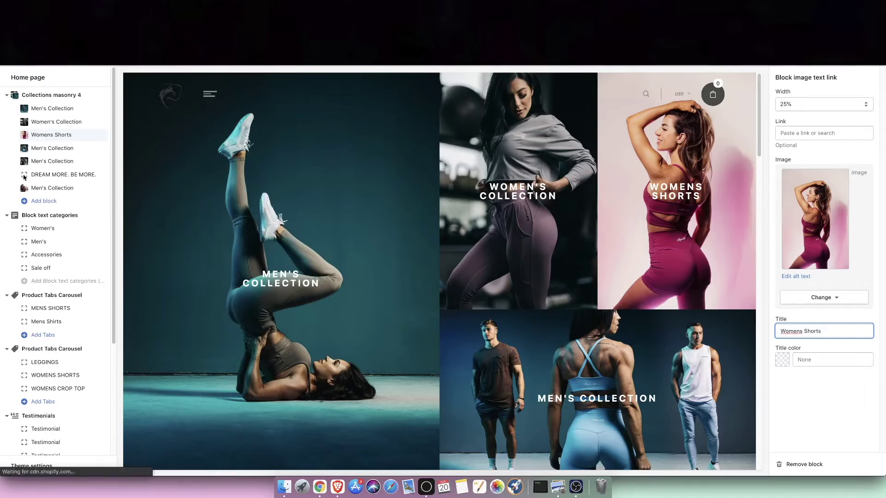
Change the title of the Women's Collection banner in Collections masonry 4 to "Womens Crops"
click(46, 125)
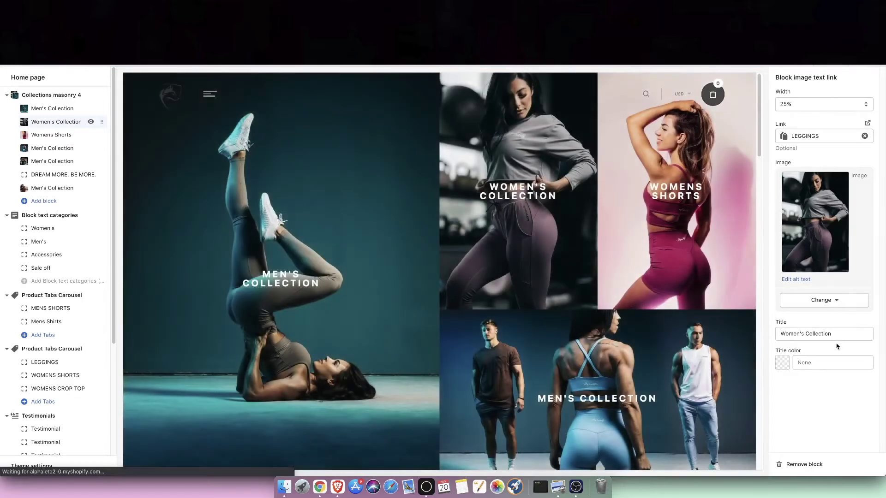
triple_click(839, 337)
text(Wom)
key(BackSpace)
key(BackSpace)
key(BackSpace)
text(Womens Crops)
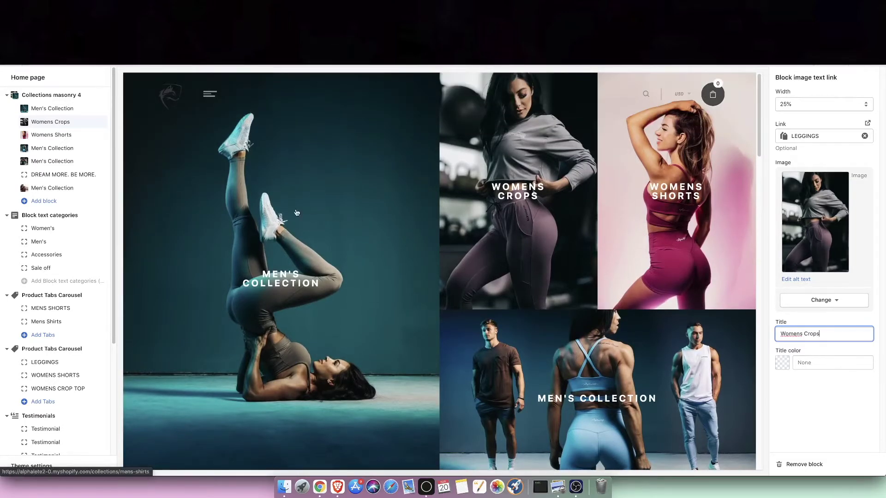
Retitle the 50% wide Collections masonry 4 banner showing three people as "Shop All"
scroll(594, 328, down, 1)
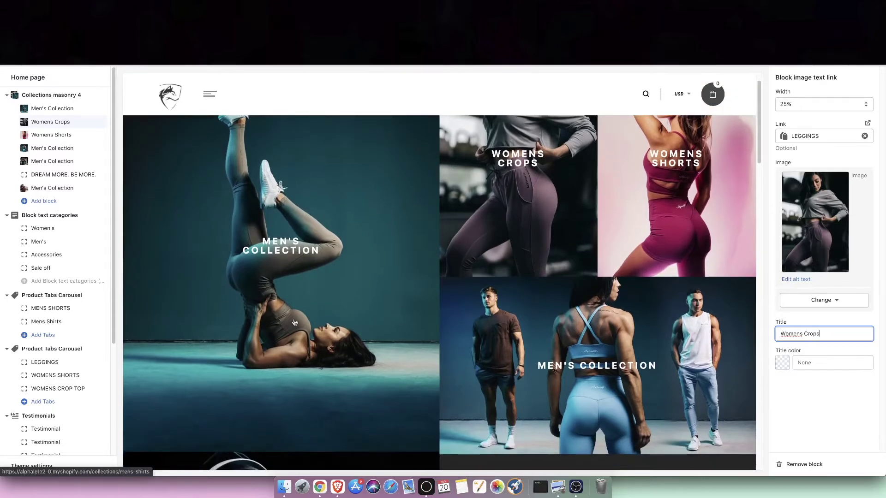
click(51, 148)
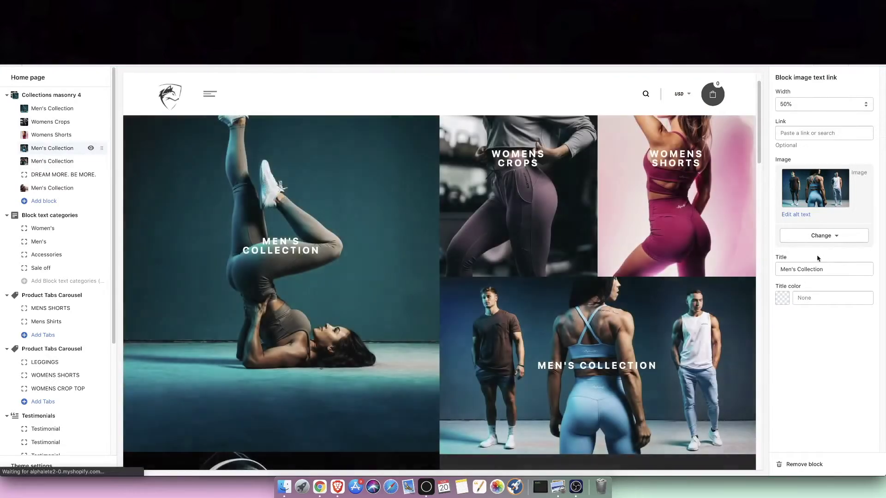
text(Shj)
key(BackSpace)
text(op All)
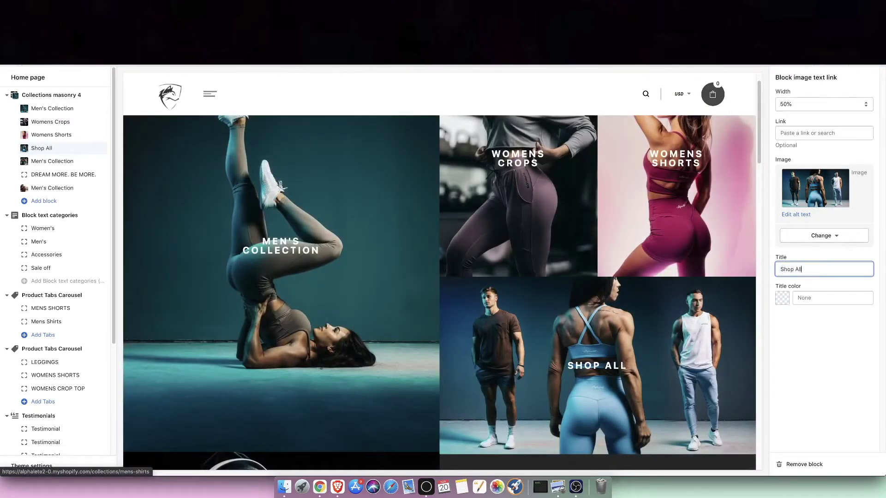
scroll(336, 326, up, 2)
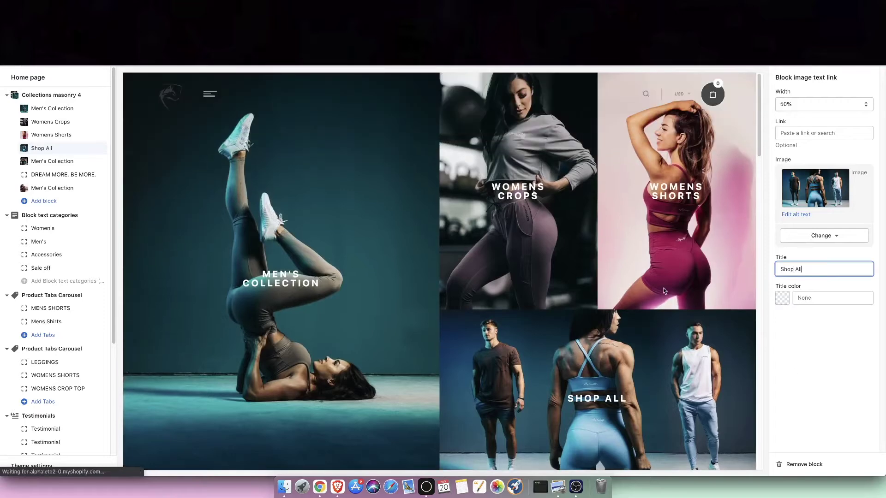
click(814, 354)
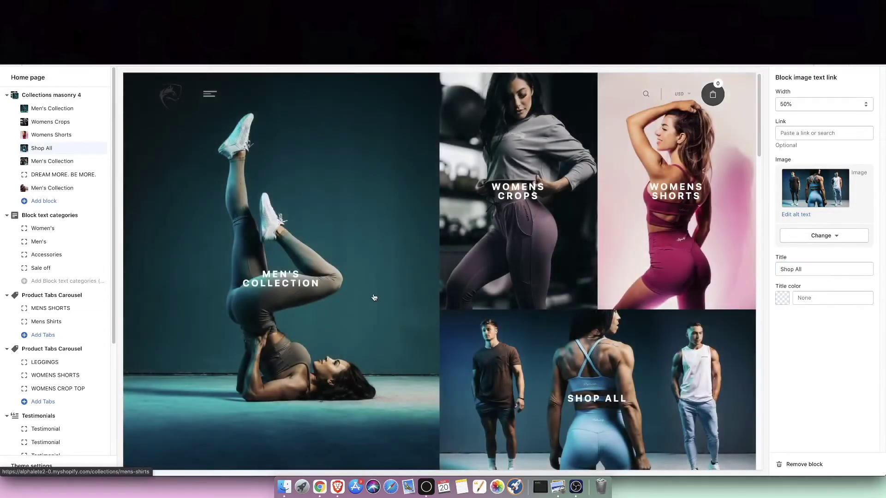
click(374, 297)
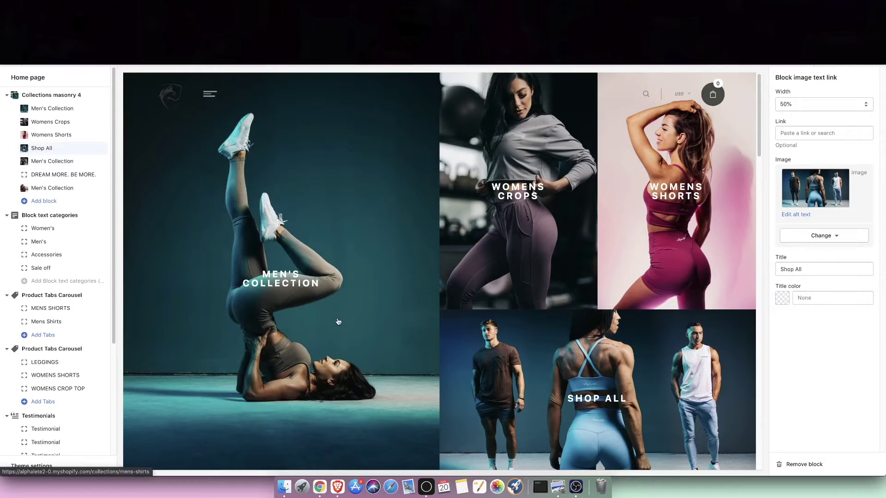
Retitle the Collections masonry 4 banner of the man in the brown jacket as "Men's HOODIES"
scroll(338, 322, down, 3)
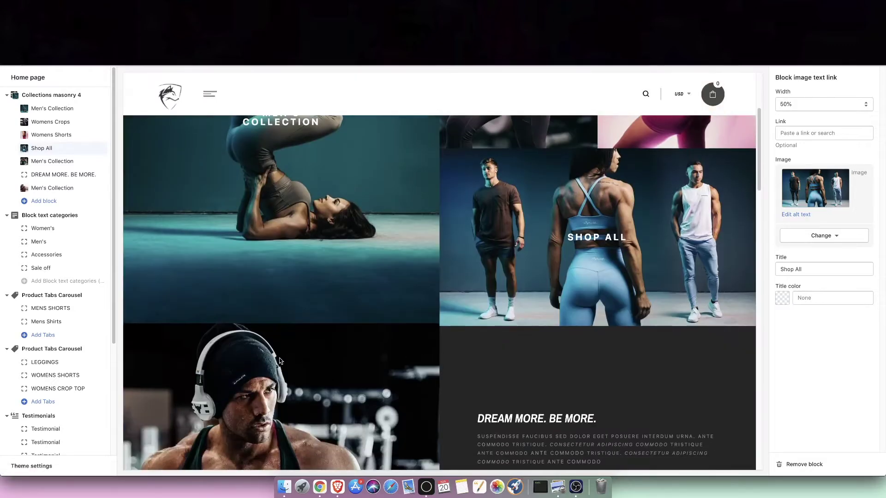
scroll(277, 360, down, 4)
scroll(278, 360, down, 2)
scroll(550, 439, down, 1)
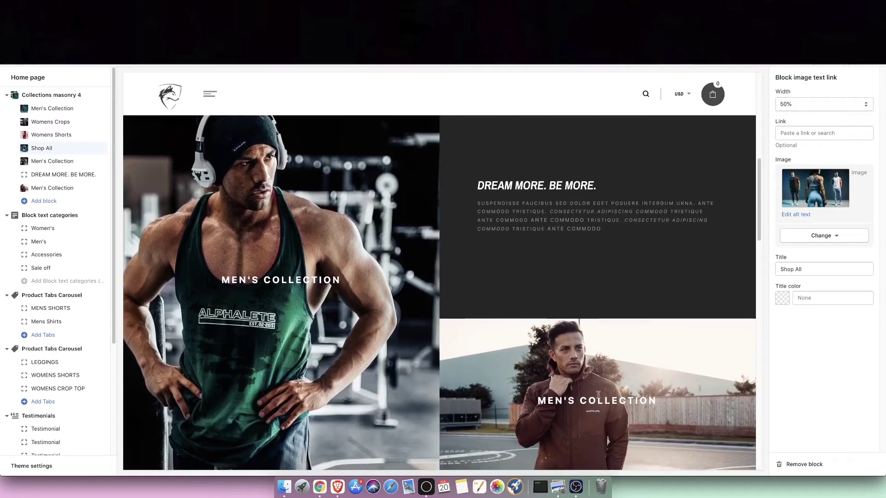
click(56, 188)
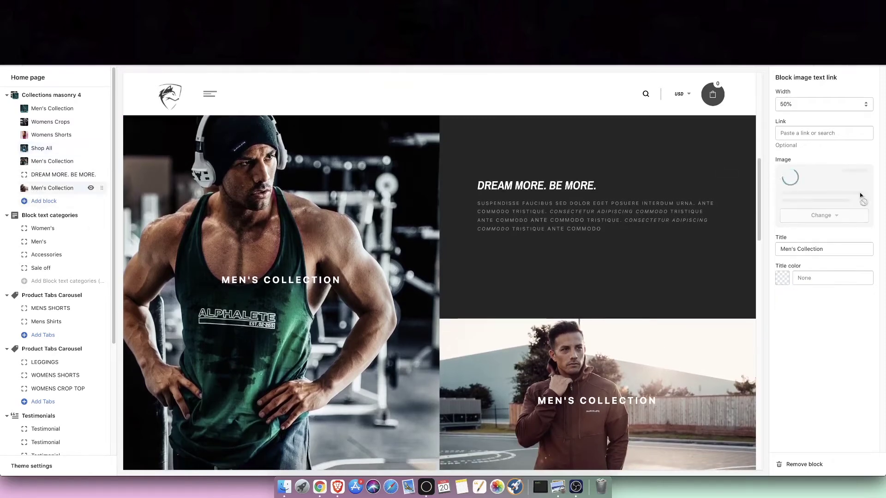
click(821, 267)
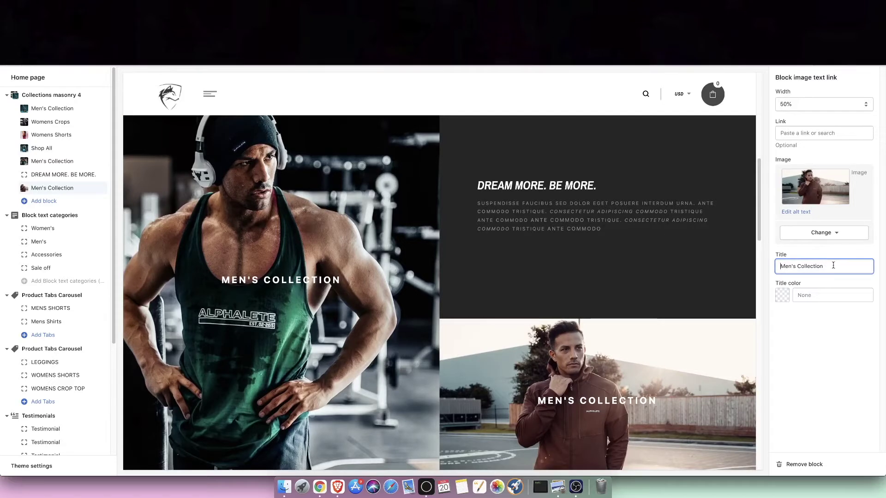
key(BackSpace)
key(BackSpace)
key(BackSpace)
key(BackSpace)
key(BackSpace)
key(BackSpace)
key(BackSpace)
key(BackSpace)
key(BackSpace)
key(BackSpace)
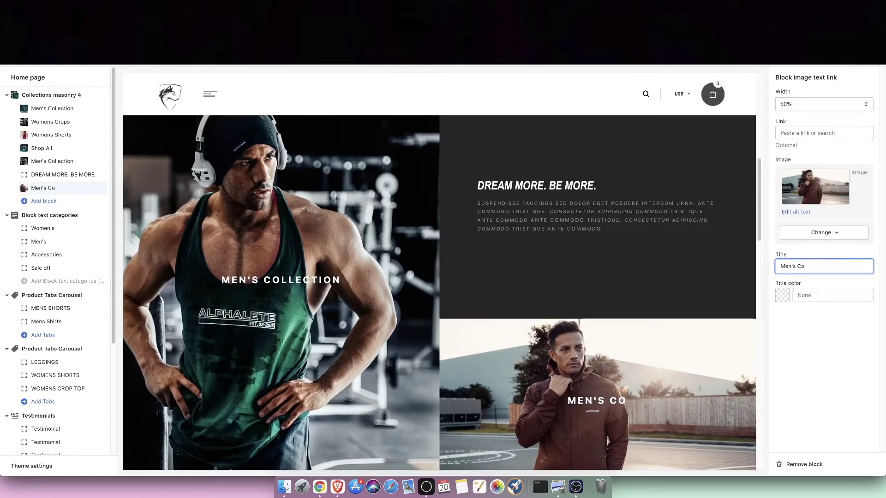
text(HOODIE)
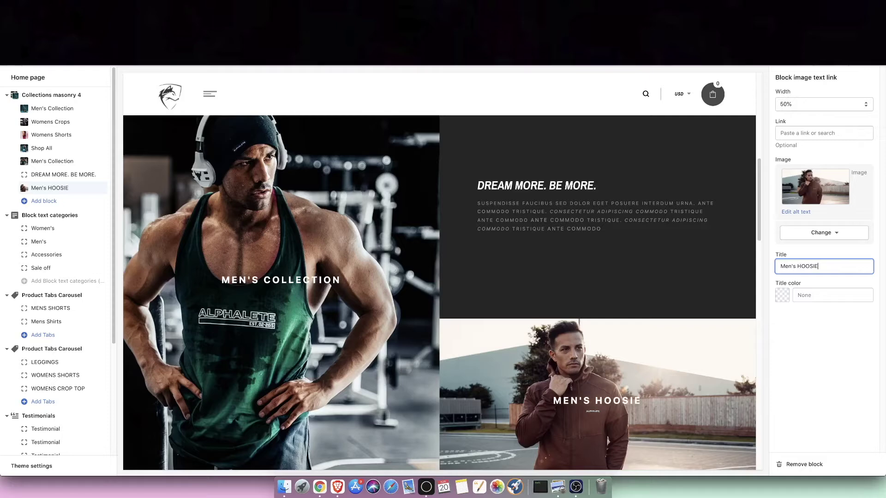
text(S)
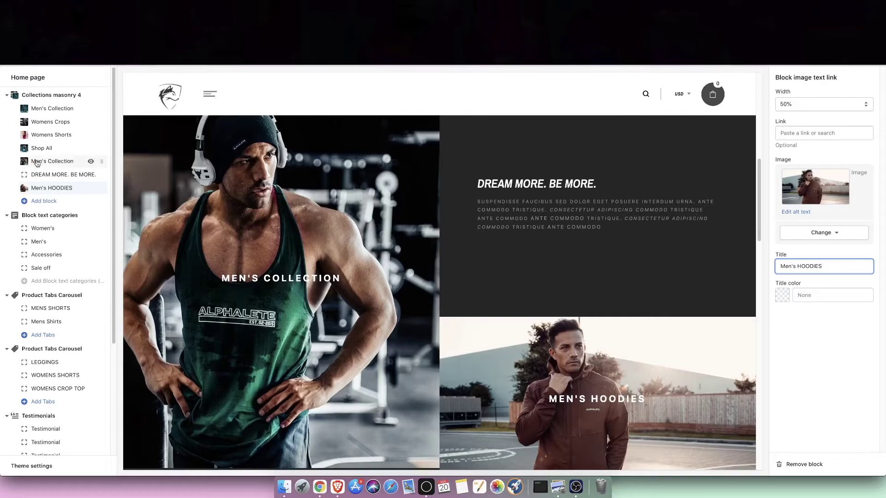
Change the title of the banner showing the man in the green tank top to "Men's STRINGERS" and save the theme
click(53, 161)
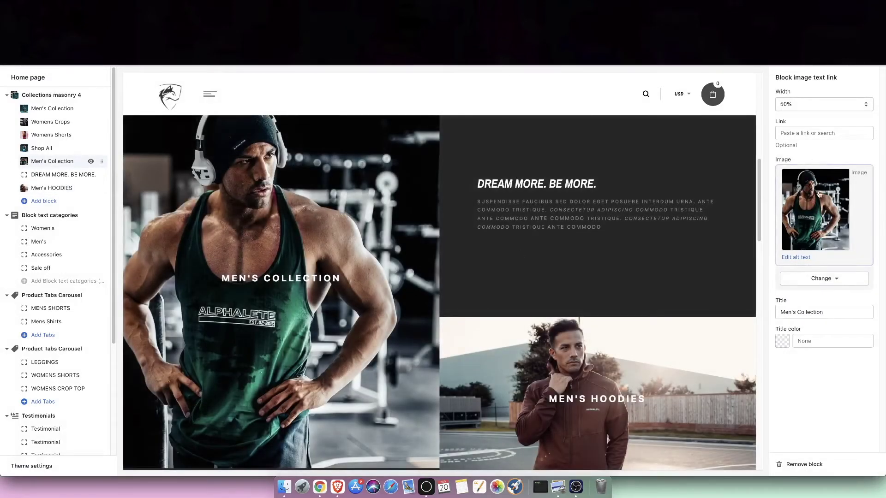
click(835, 316)
key(BackSpace)
key(BackSpace)
key(BackSpace)
key(BackSpace)
key(BackSpace)
key(BackSpace)
key(BackSpace)
key(BackSpace)
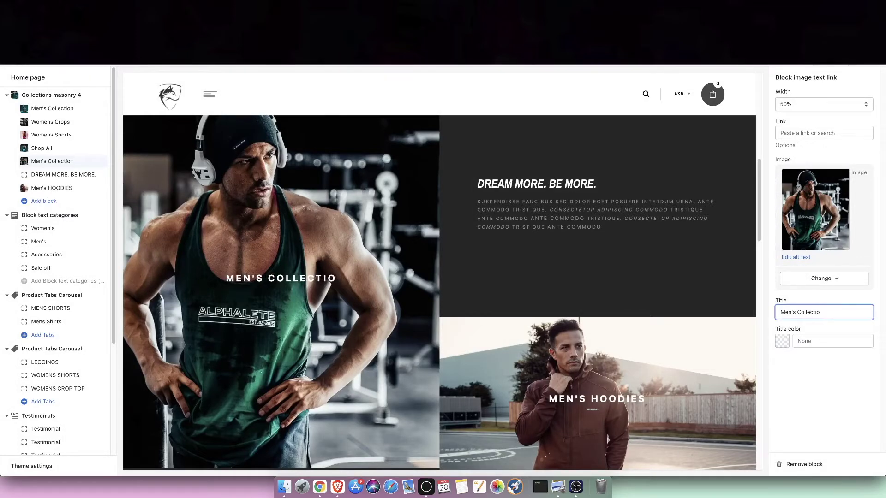
key(BackSpace)
key(BackSpace)
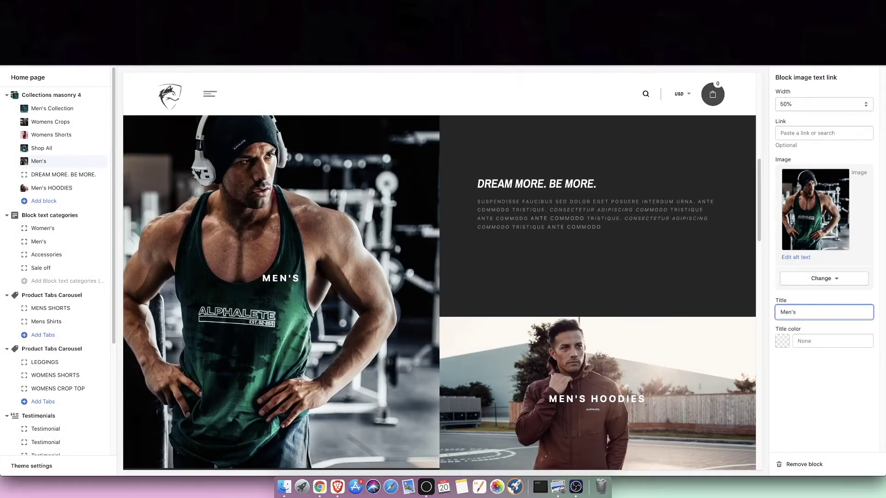
text(STRINGERS)
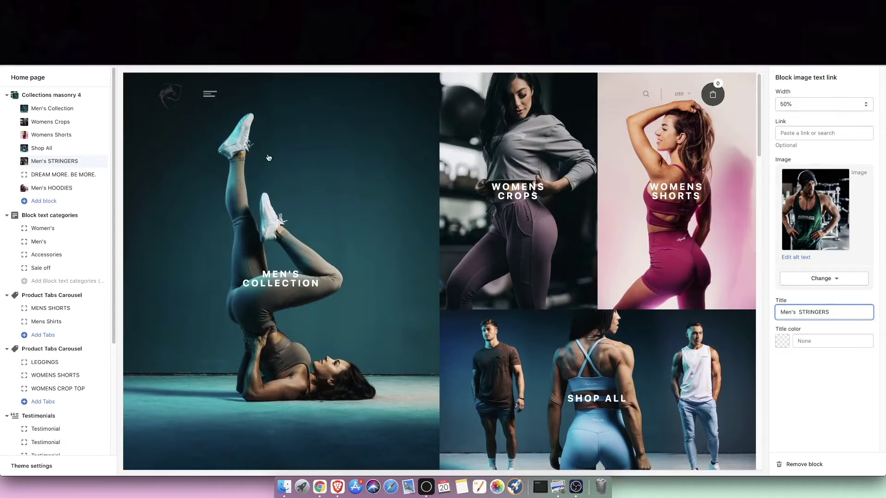
click(418, 115)
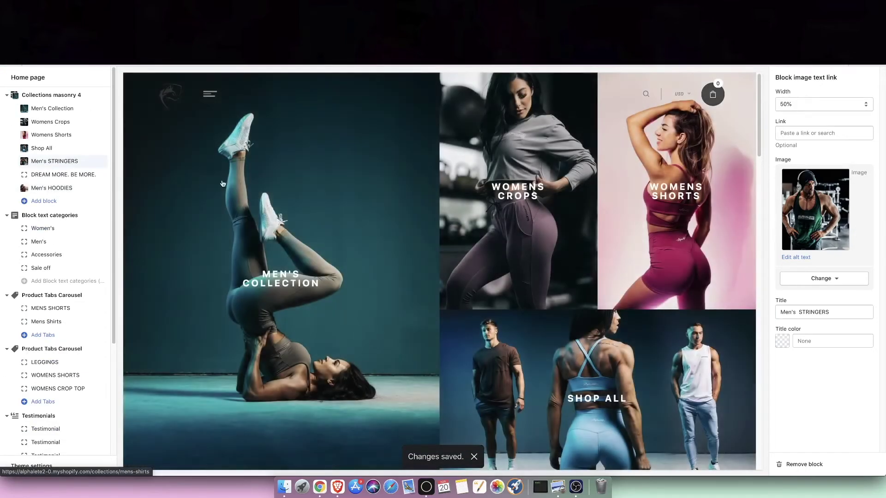
Replace the first Collections masonry 4 banner's title with "WOMENS LEGGINGS" and save the theme
click(73, 111)
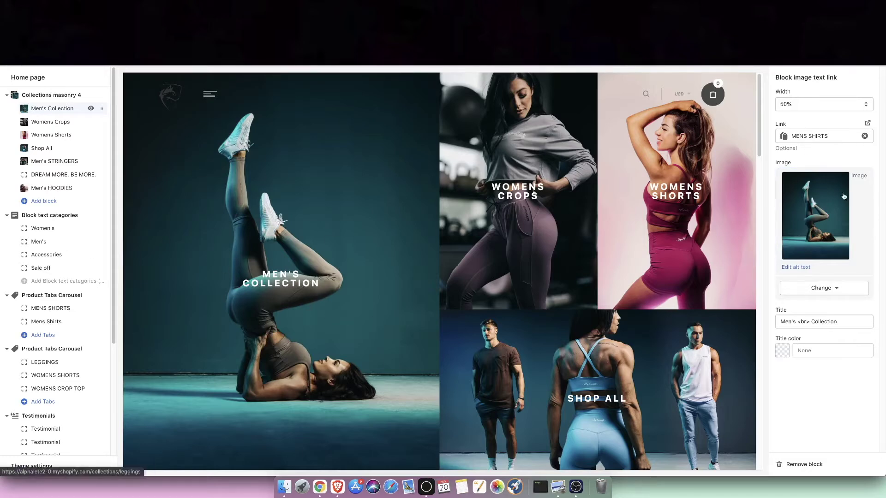
drag(846, 322, 795, 322)
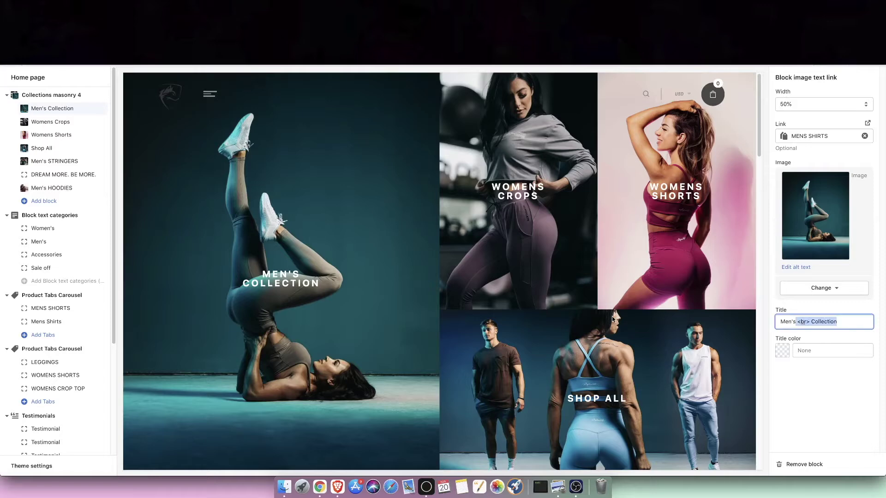
text(WOMENS)
key(BackSpace)
key(BackSpace)
key(BackSpace)
key(BackSpace)
key(BackSpace)
key(BackSpace)
key(BackSpace)
key(BackSpace)
key(BackSpace)
key(BackSpace)
key(BackSpace)
text(WOMENS LEGGINGS)
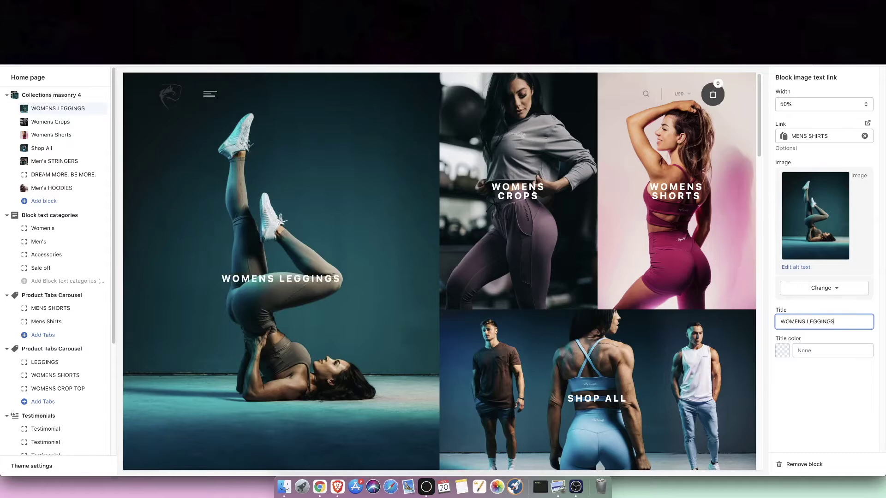
click(862, 54)
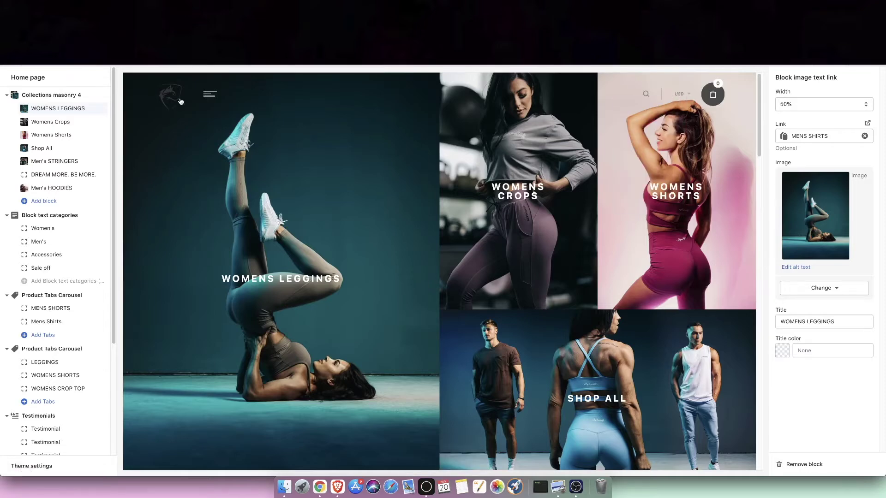
View the High Converting Shopify Theme Tutorial playlist on YouTube and return to the theme editor to look over the retitled banners
click(184, 23)
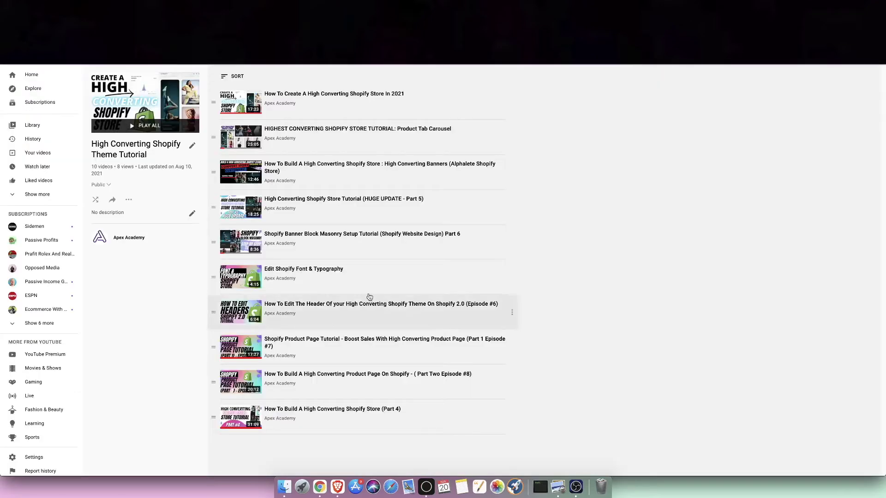
click(171, 23)
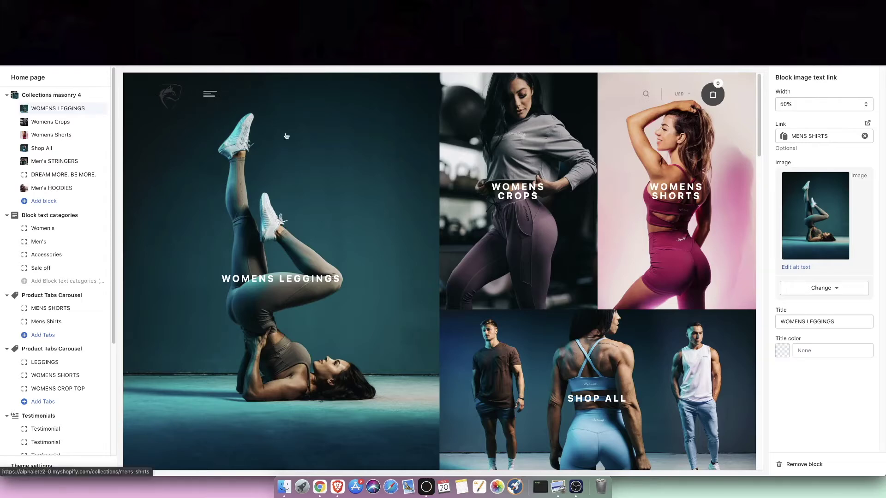
scroll(287, 134, down, 5)
scroll(190, 133, up, 5)
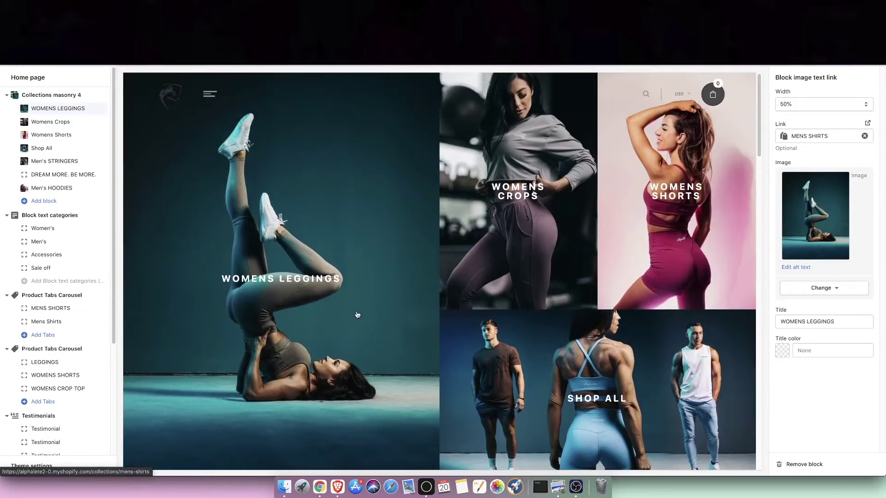
scroll(351, 316, down, 4)
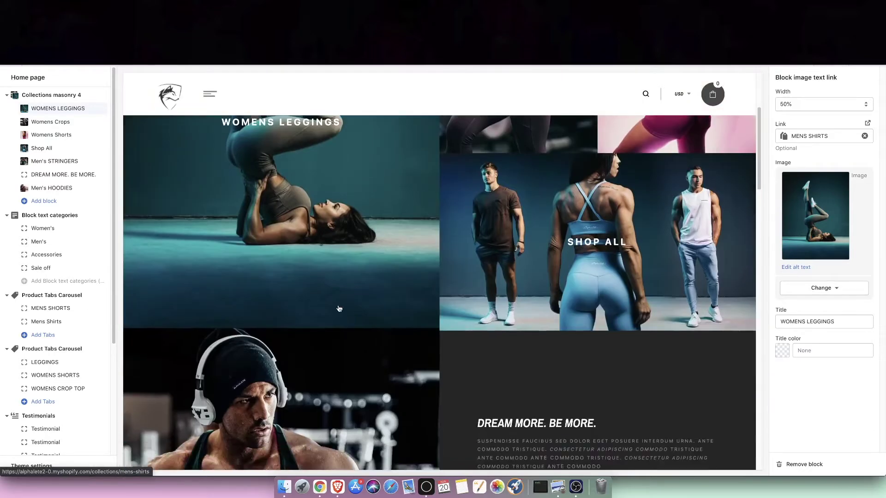
Open and close the store's navigation menu in the home page preview
click(209, 98)
click(276, 87)
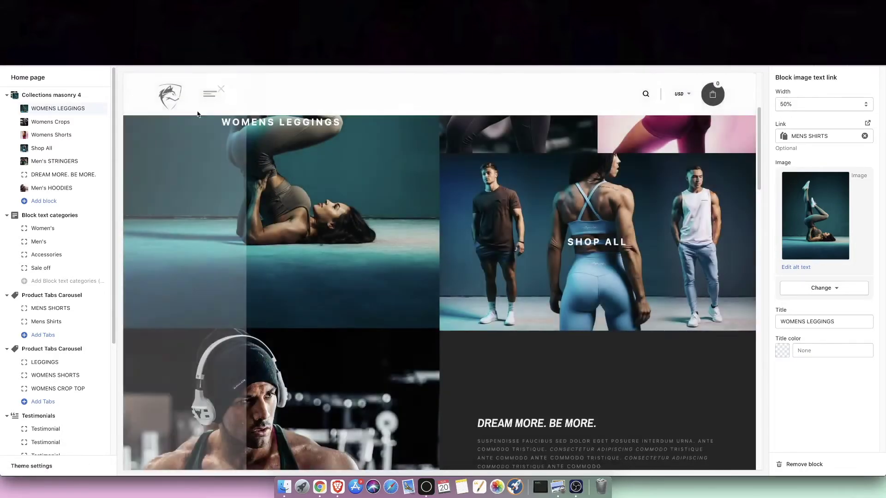
scroll(526, 391, up, 4)
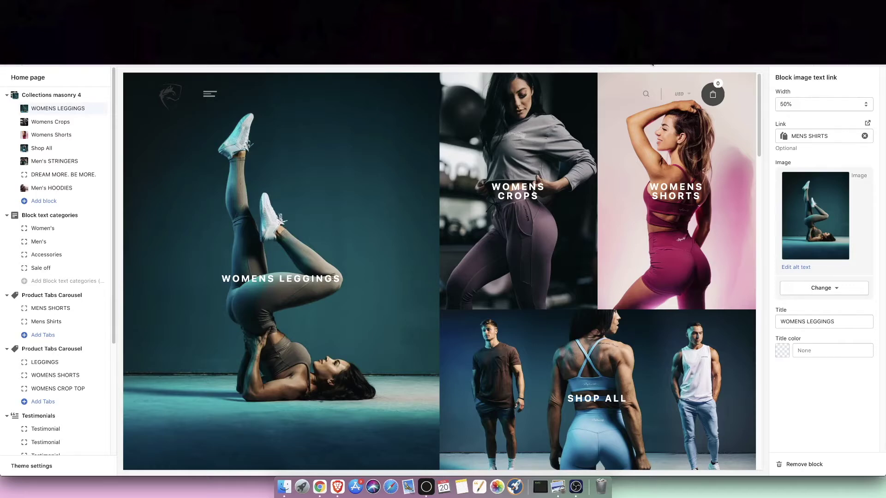
Examine the home page preview from the collection banners down to the Shop By Categories and New Arrivals sections
scroll(536, 422, down, 15)
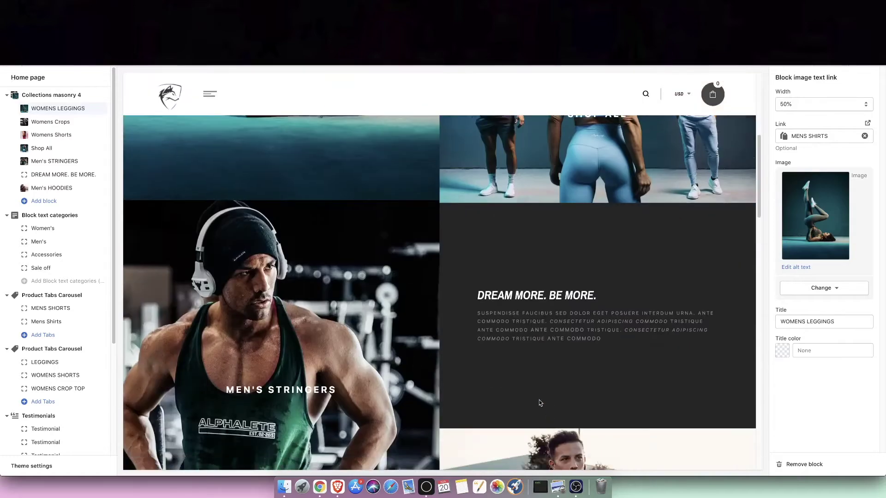
scroll(352, 350, up, 10)
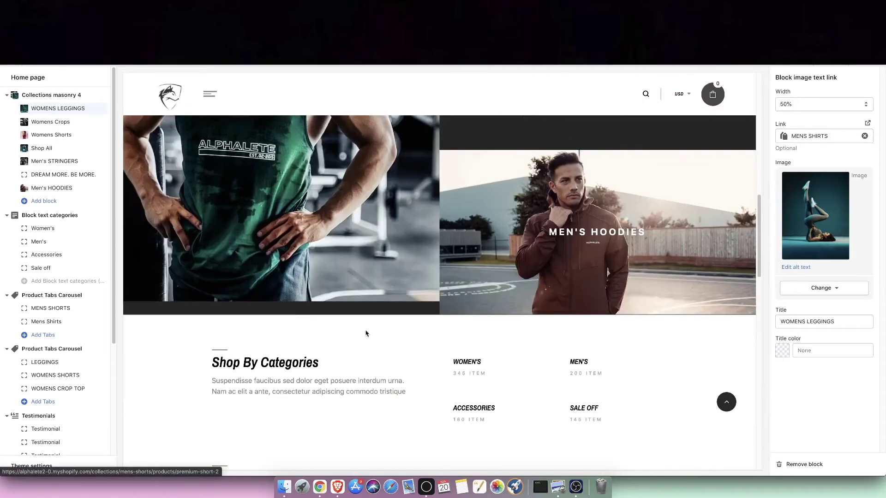
scroll(352, 359, down, 3)
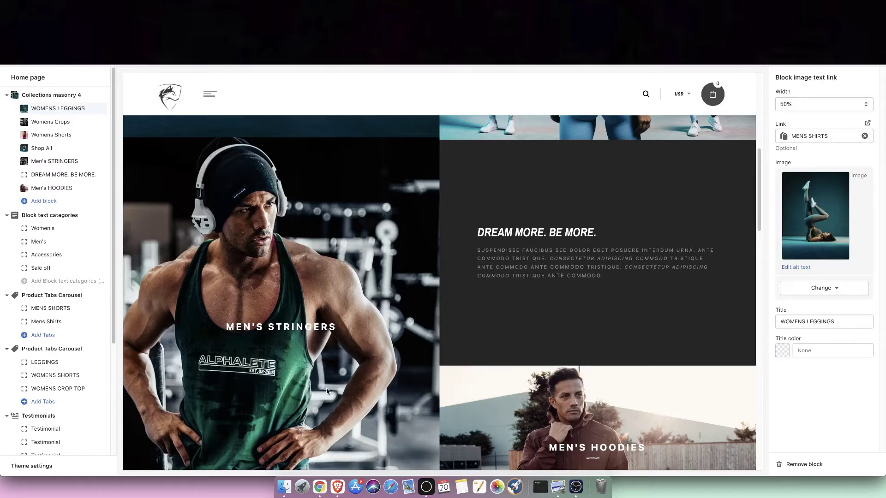
scroll(326, 391, up, 10)
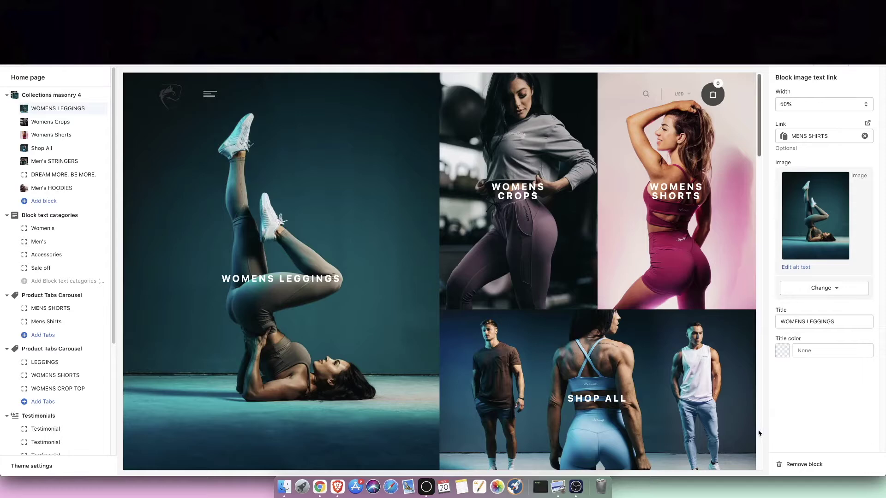
scroll(759, 426, down, 1)
scroll(696, 422, up, 1)
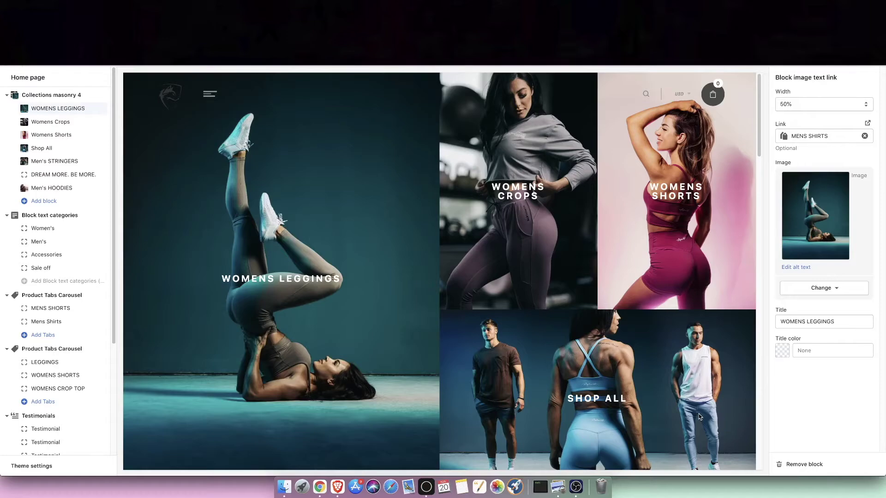
scroll(528, 301, down, 15)
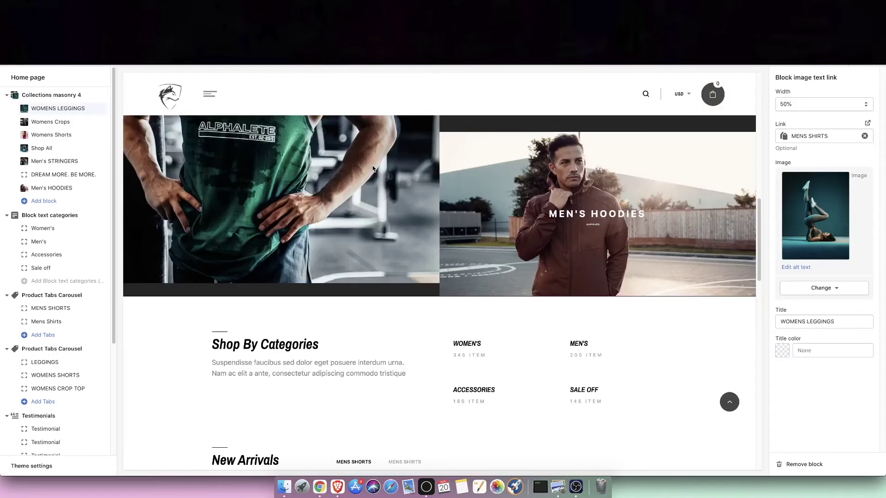
scroll(415, 367, up, 5)
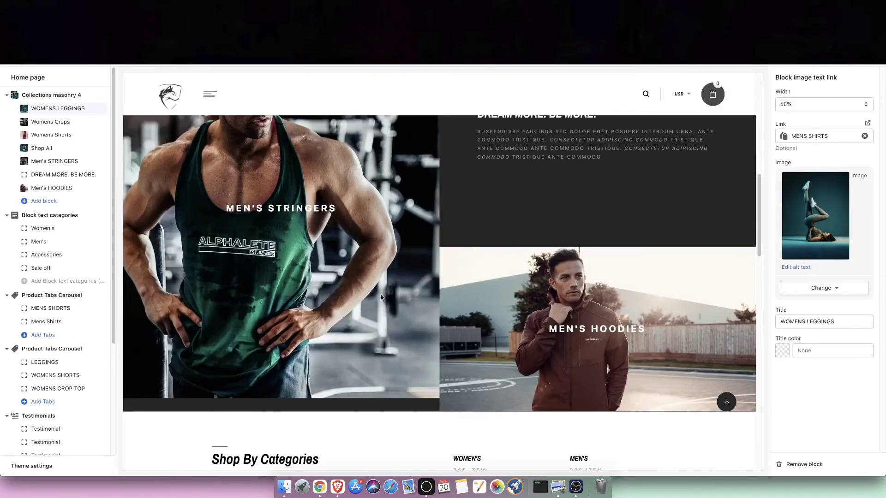
scroll(381, 297, down, 7)
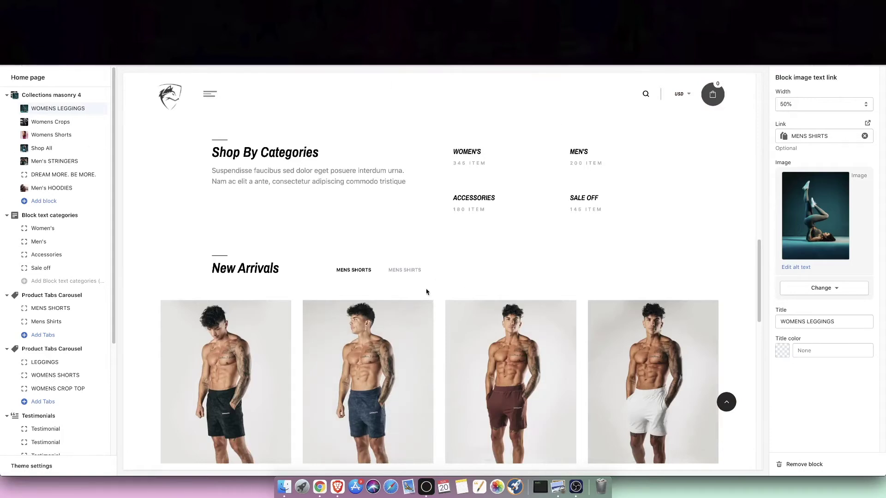
Look through the home page's section list in the theme editor and the Alpha Wolf theme's checkout page
scroll(55, 406, down, 5)
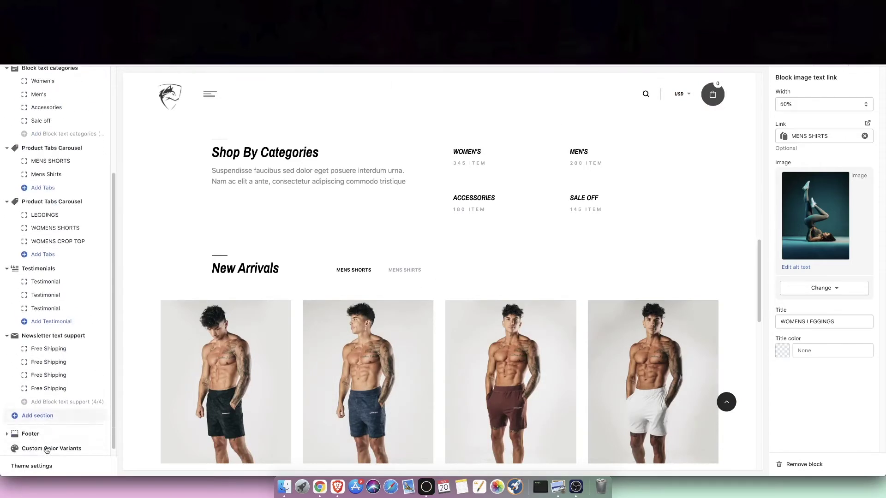
scroll(47, 450, down, 1)
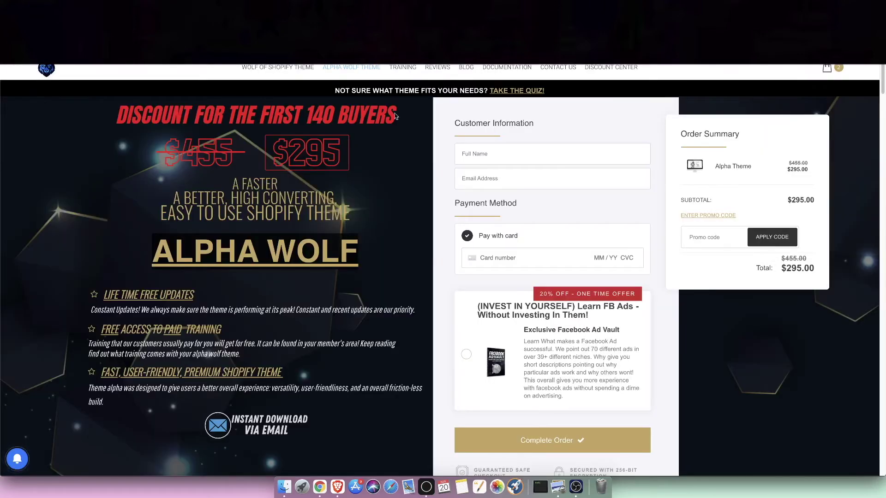
scroll(395, 116, down, 1)
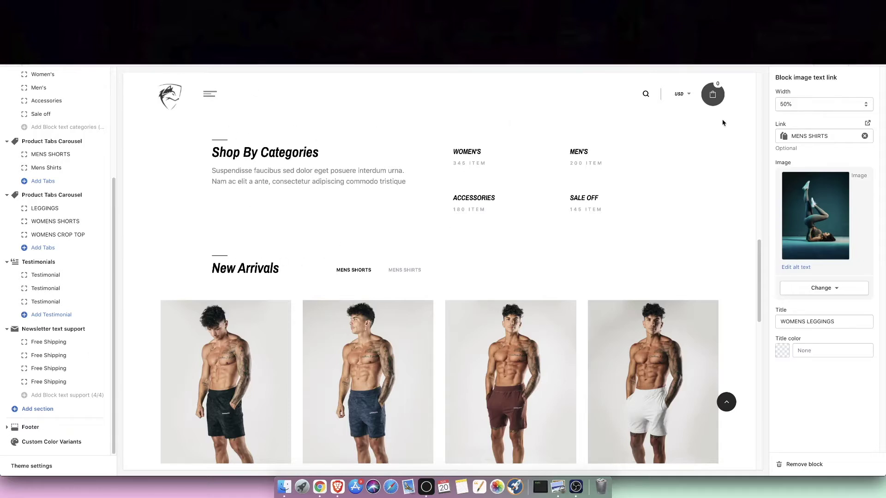
scroll(2, 189, up, 5)
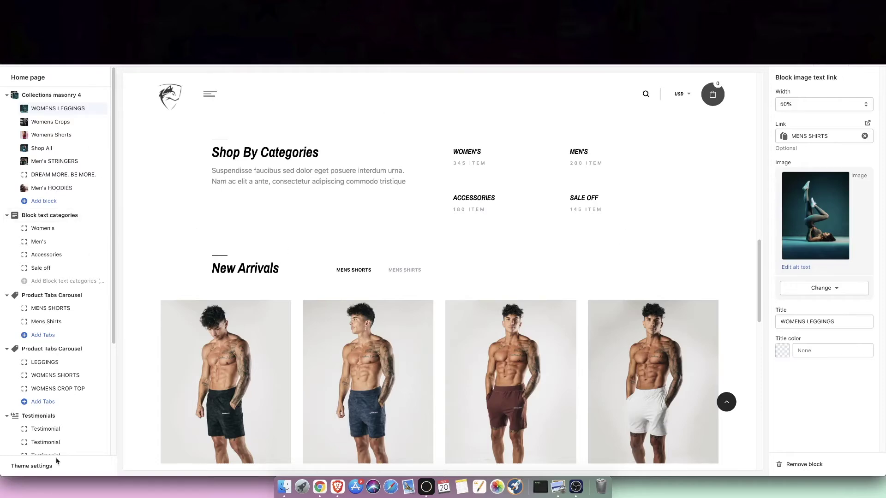
scroll(56, 415, down, 4)
scroll(402, 185, up, 3)
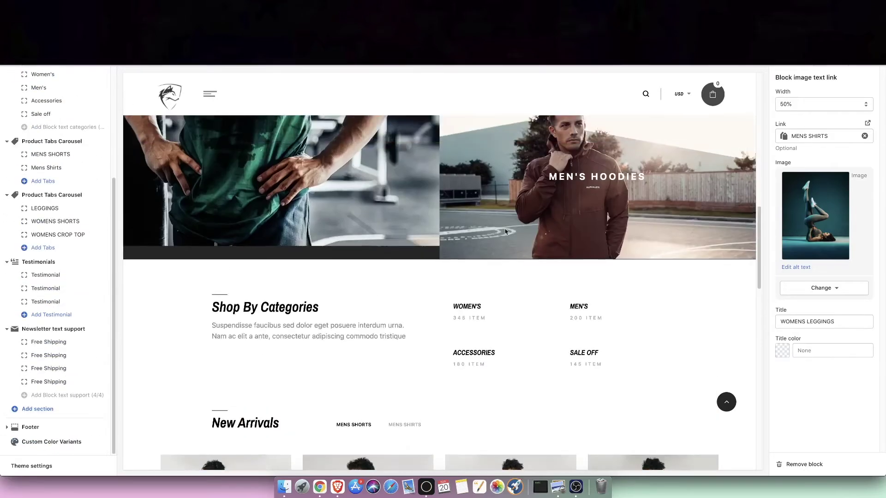
Browse the section types that can be added to the home page, closing the list without choosing one
scroll(300, 230, down, 6)
scroll(198, 281, up, 2)
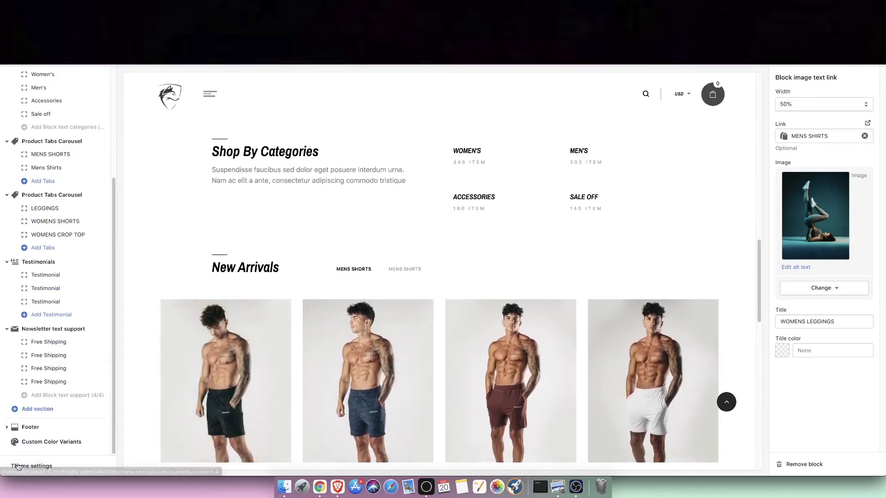
click(24, 409)
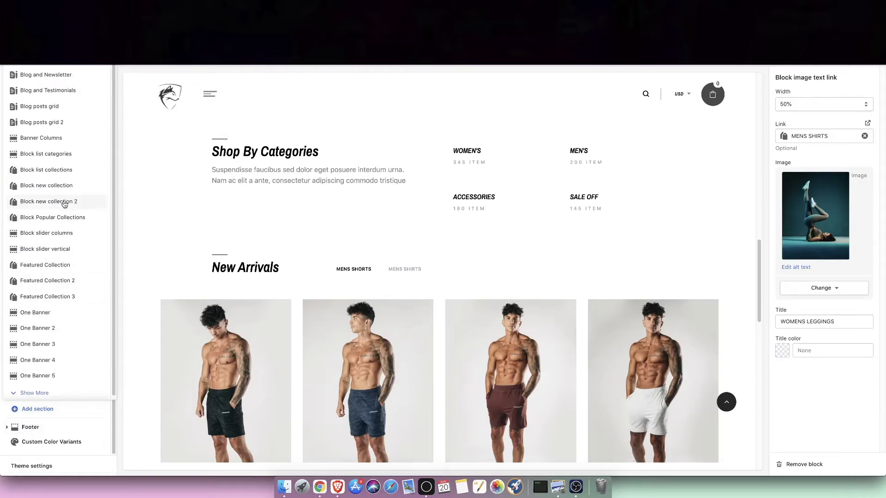
click(157, 213)
scroll(33, 184, up, 5)
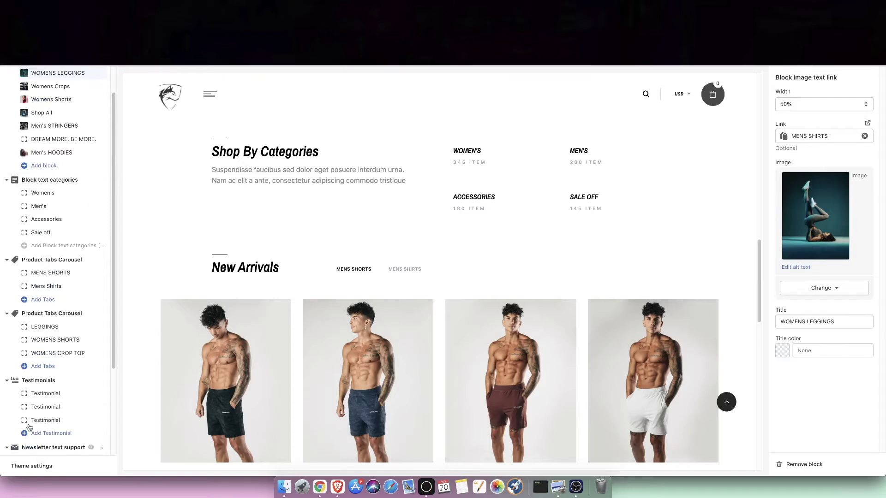
scroll(31, 448, down, 1)
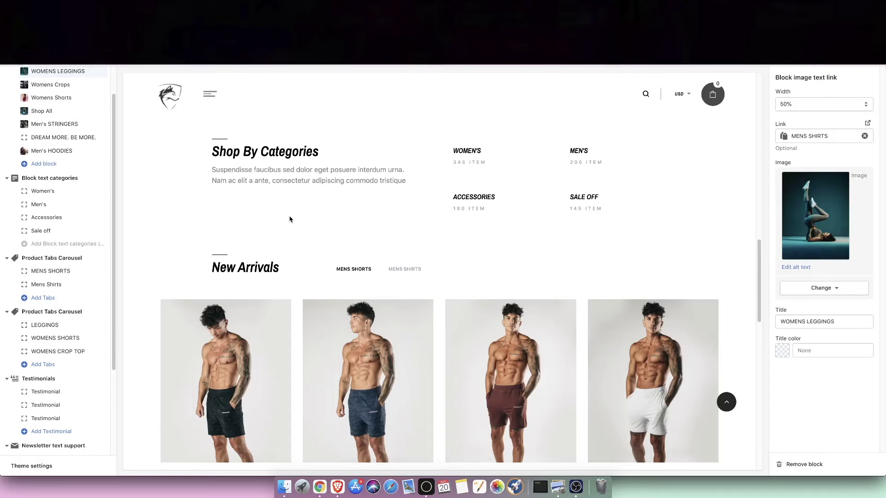
View the Womens Shorts and Womens Crop Top tabs under Womens Products, plus the Mens Shirts and Mens Shorts tabs under New Arrivals
scroll(279, 226, down, 5)
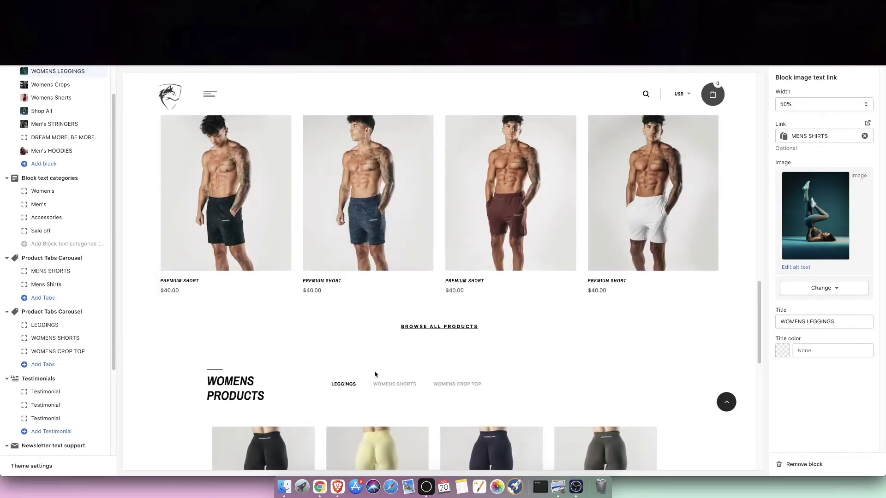
click(400, 369)
scroll(406, 371, down, 3)
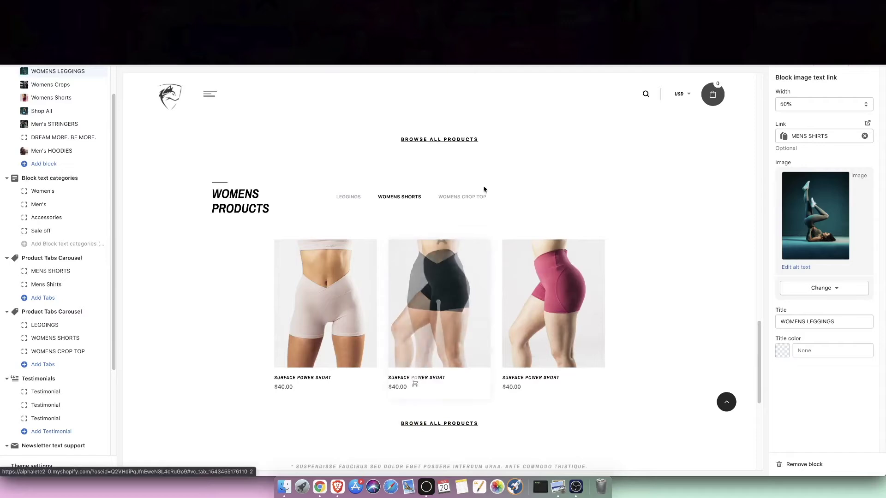
click(462, 197)
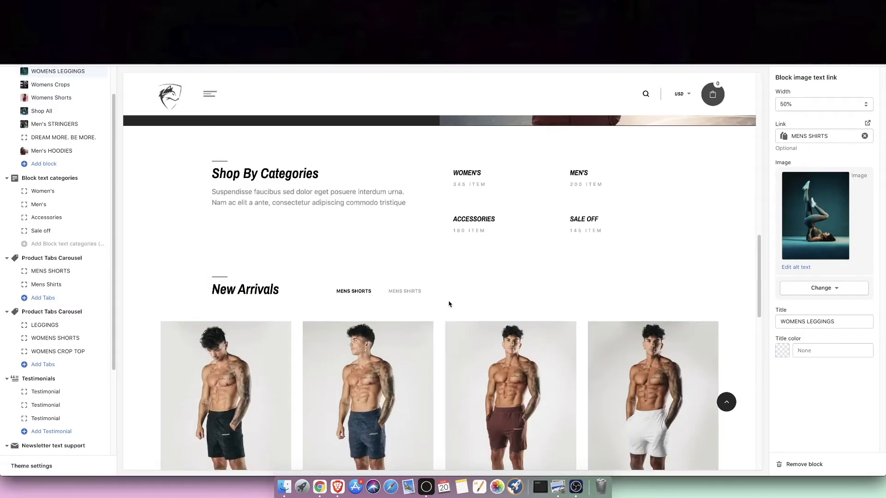
click(405, 288)
scroll(484, 354, down, 1)
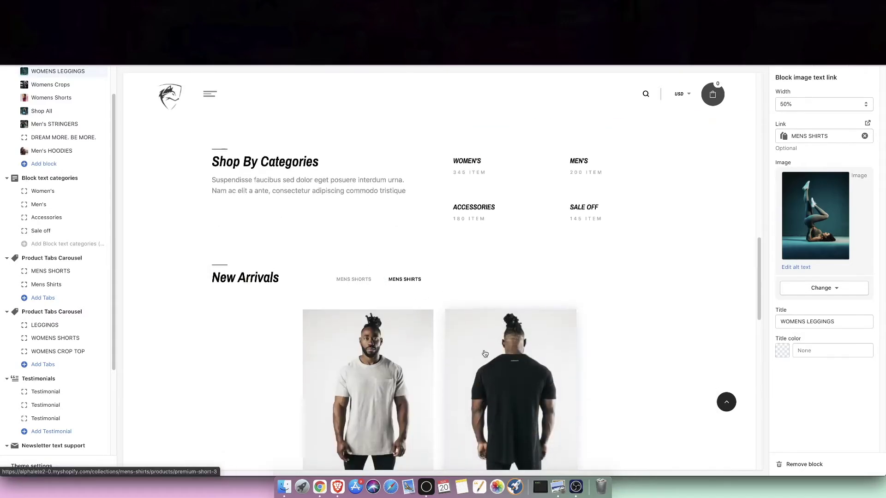
click(353, 280)
scroll(434, 350, up, 1)
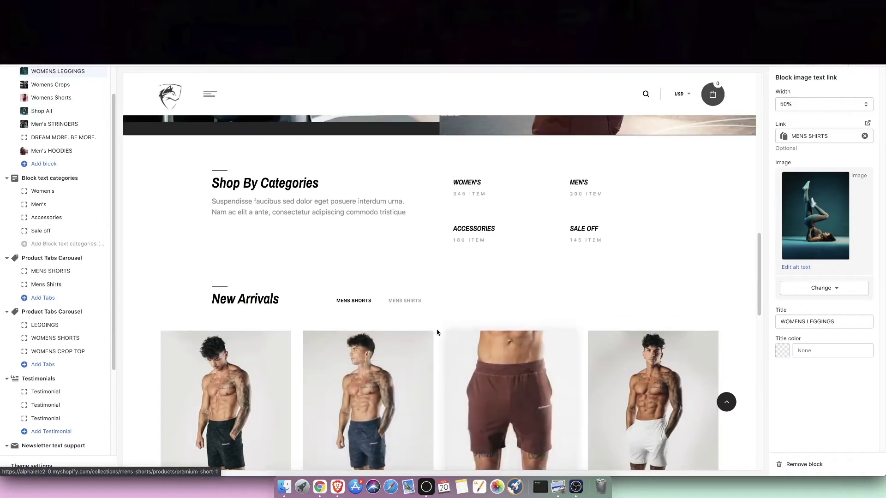
Retitle the Women's block in the Block text categories section as "Women Tops"
click(35, 191)
click(818, 194)
key(BackSpace)
text(Tops)
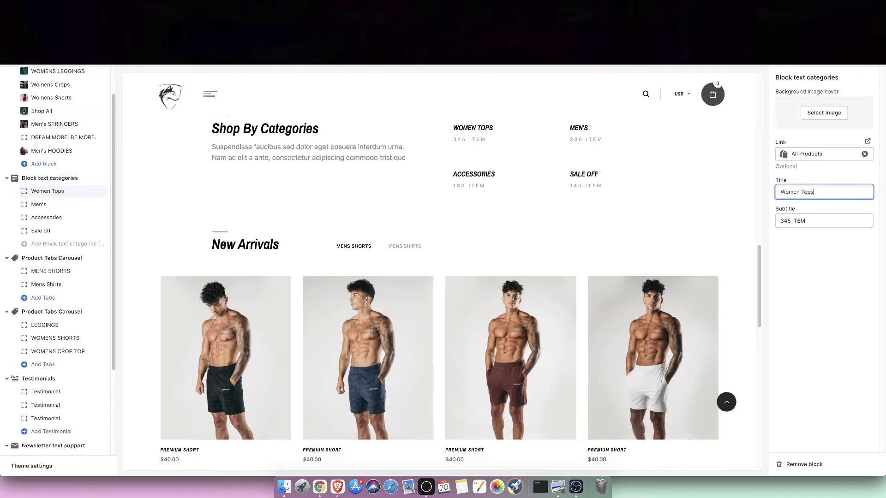
Retitle the Men's category block as "Mens Tops" and move it above the Women Tops block
click(38, 206)
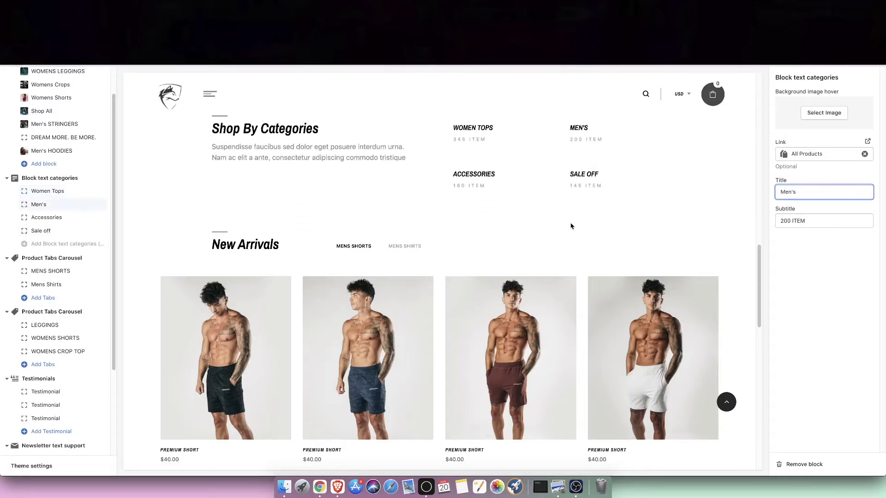
key(BackSpace)
key(BackSpace)
text(Mens Tops)
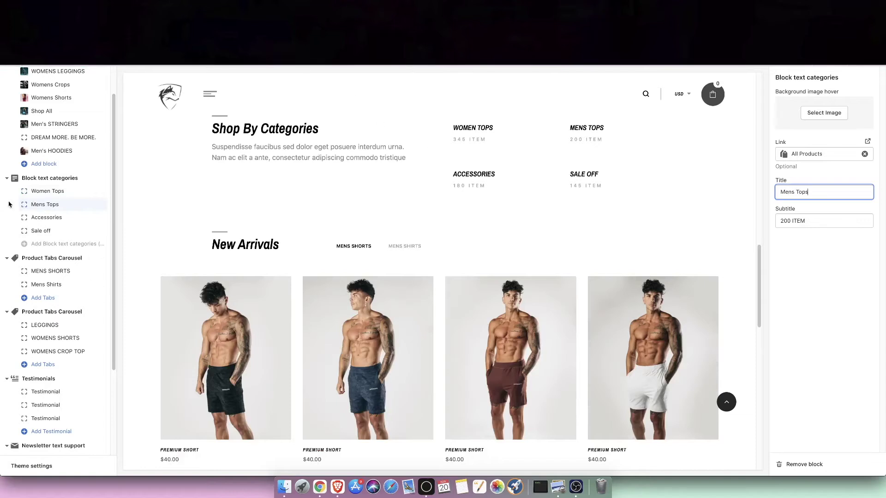
drag(103, 204, 105, 191)
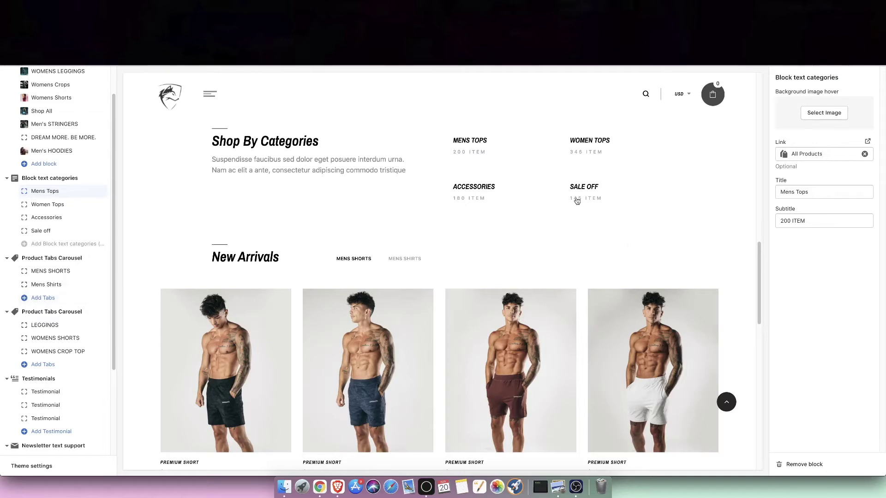
Retitle the Accessories category block as "Mens Bottoms"
click(39, 218)
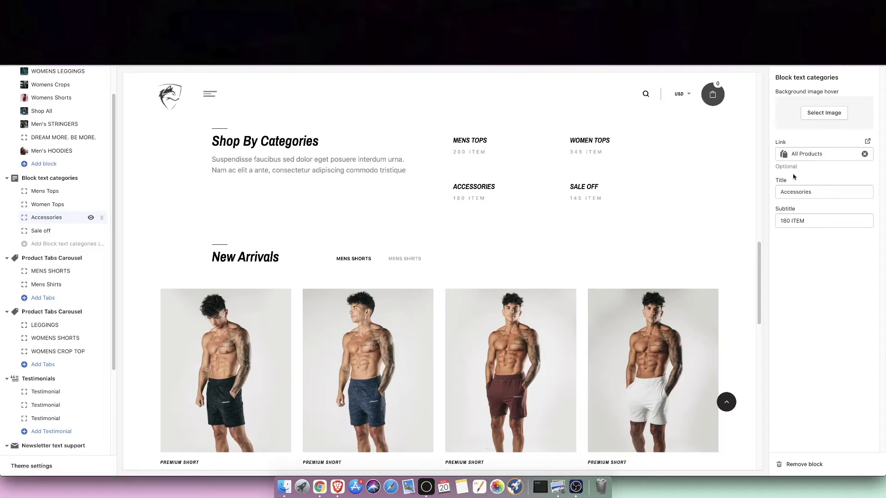
double_click(803, 192)
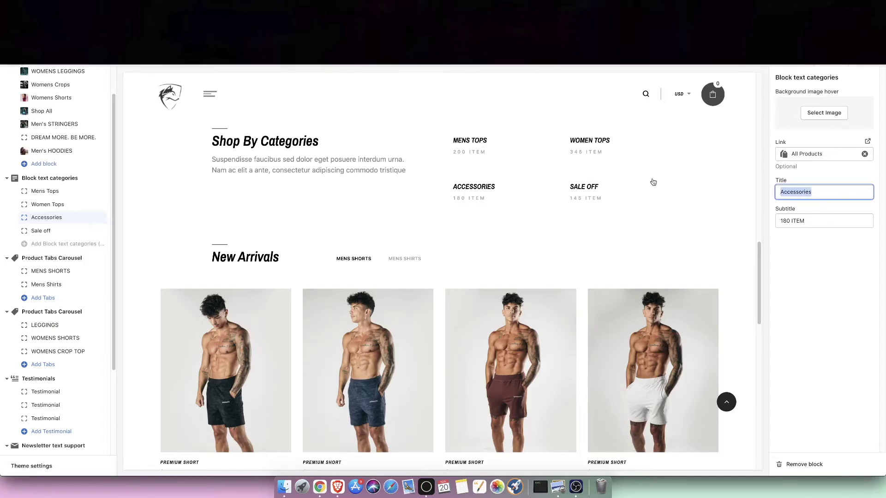
text(Mens Bottoms)
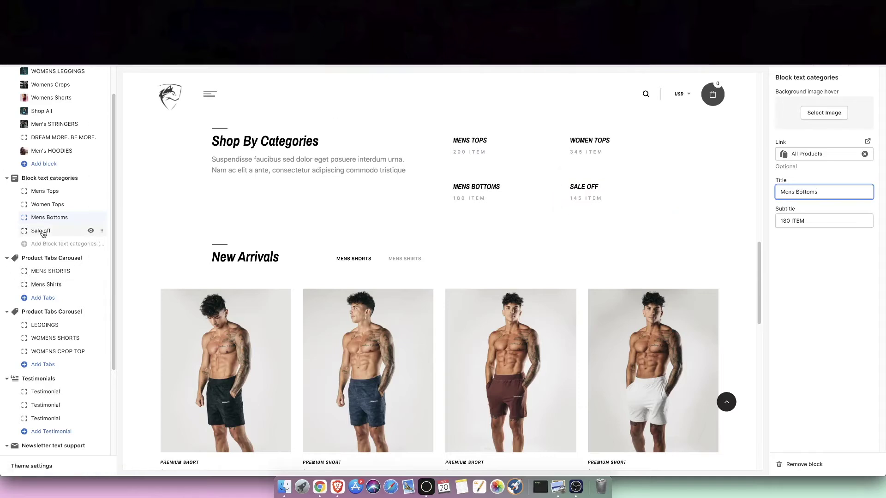
Retitle the Sale off category block as "Womens Bottom" and check the Shop By Categories section in the preview
click(43, 231)
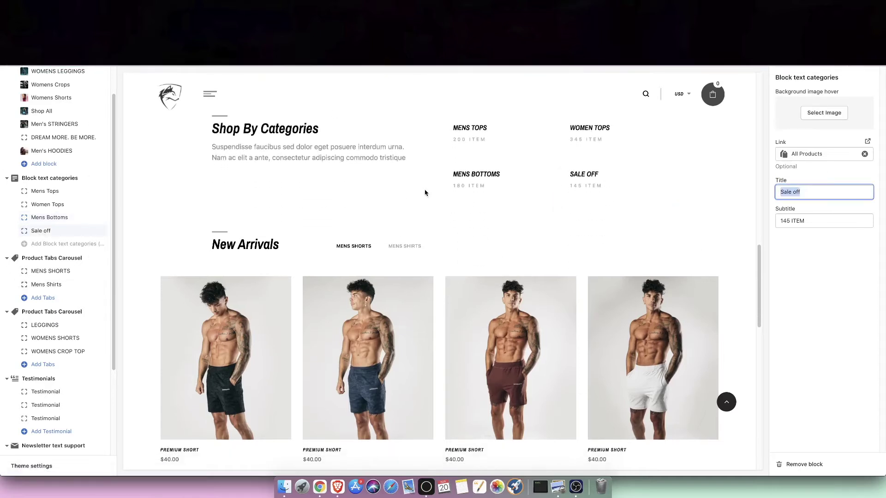
text(Womens)
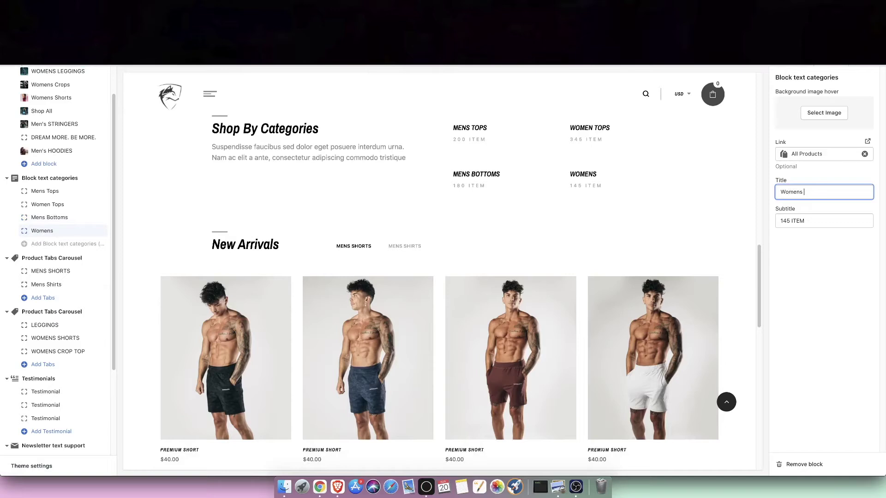
text( V)
text( Bottom)
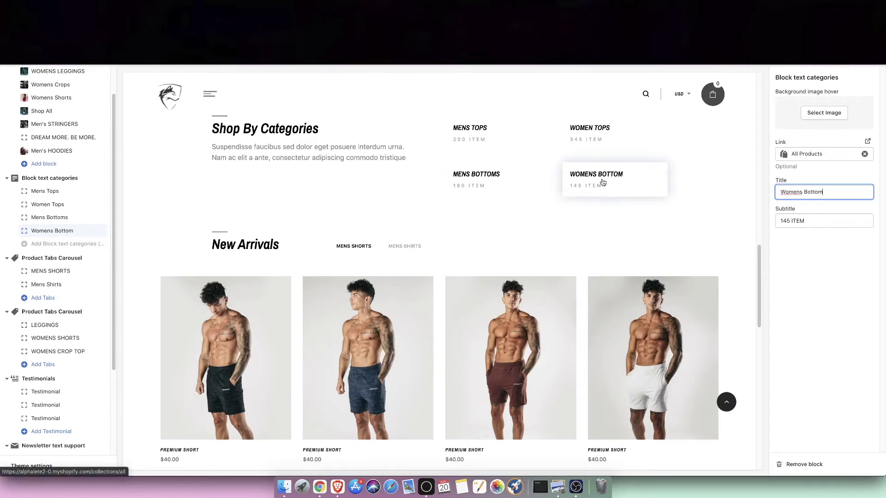
scroll(404, 204, down, 1)
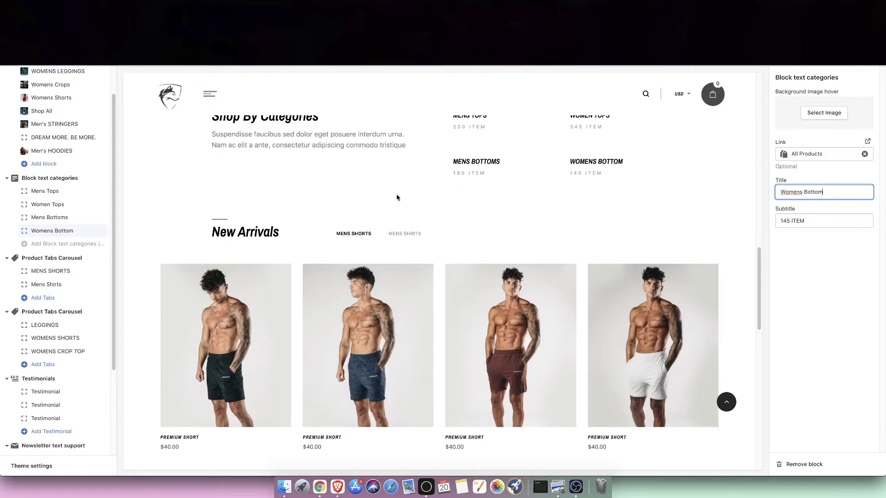
scroll(332, 195, up, 5)
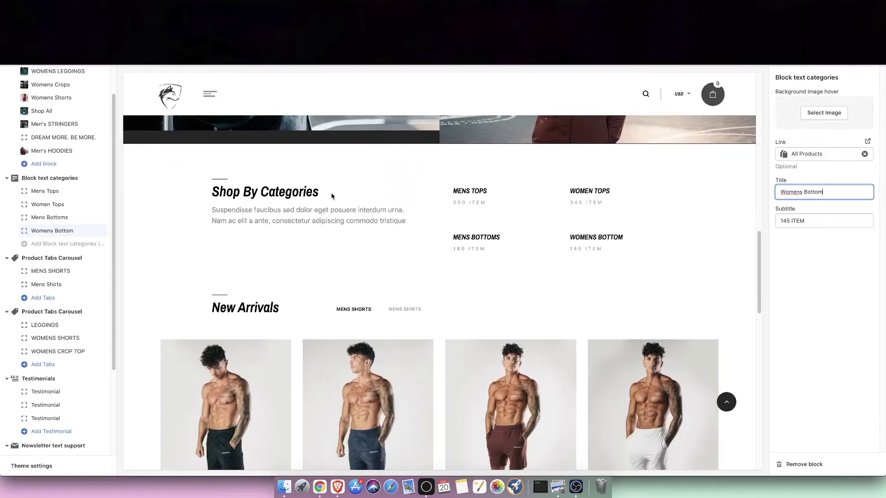
scroll(331, 196, down, 2)
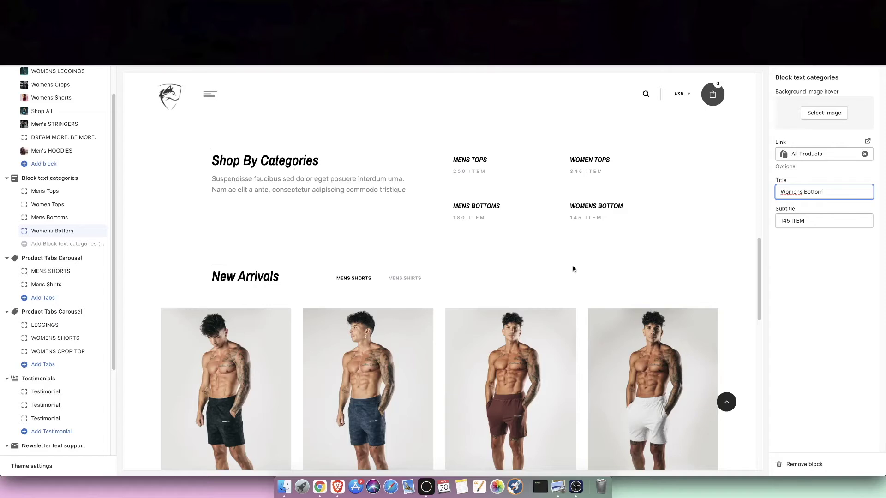
click(520, 253)
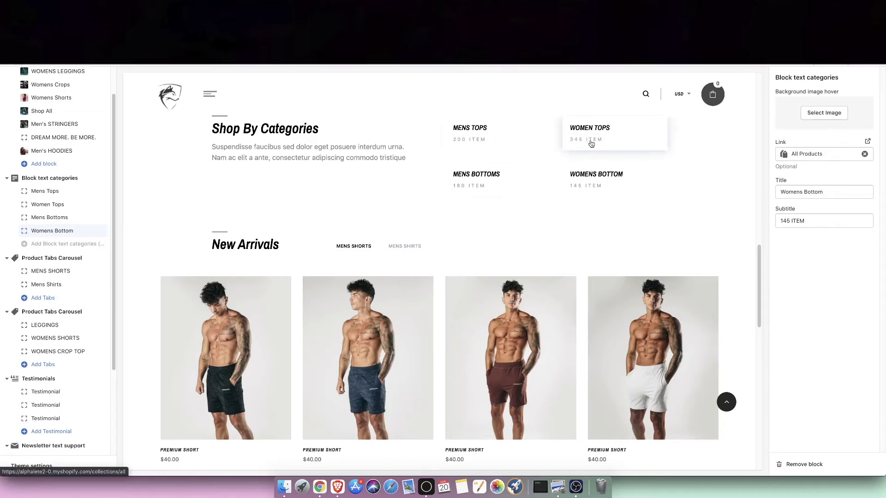
Change the subtitle of the Mens Tops category block to "200 ITEMS"
click(41, 193)
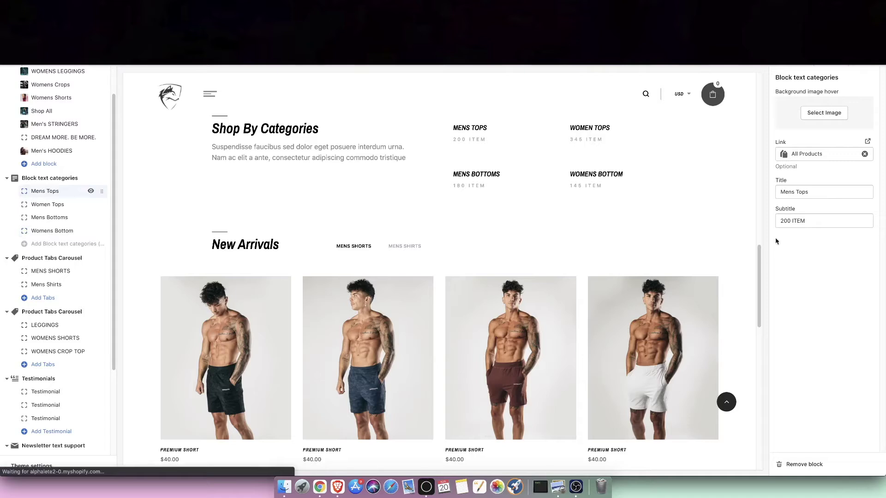
triple_click(792, 222)
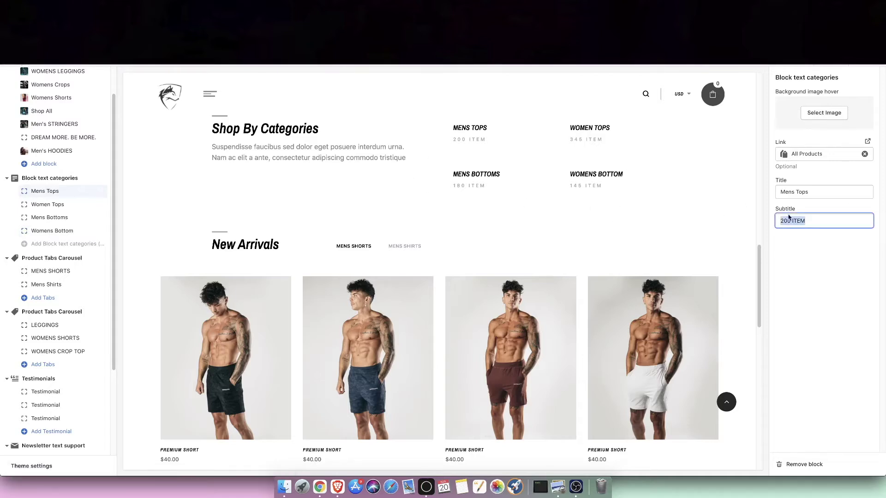
key(Right)
text(S)
scroll(334, 156, up, 1)
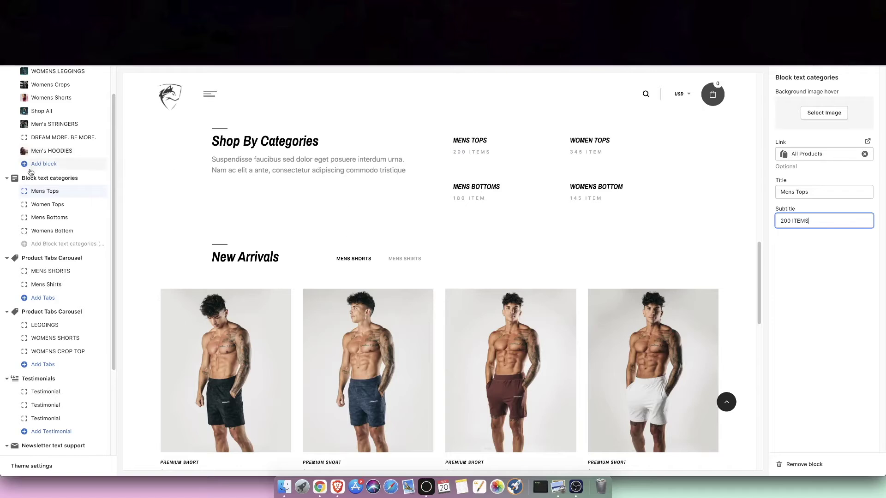
Open the Block text categories section settings and highlight its title and description text, comparing them with the preview
click(51, 180)
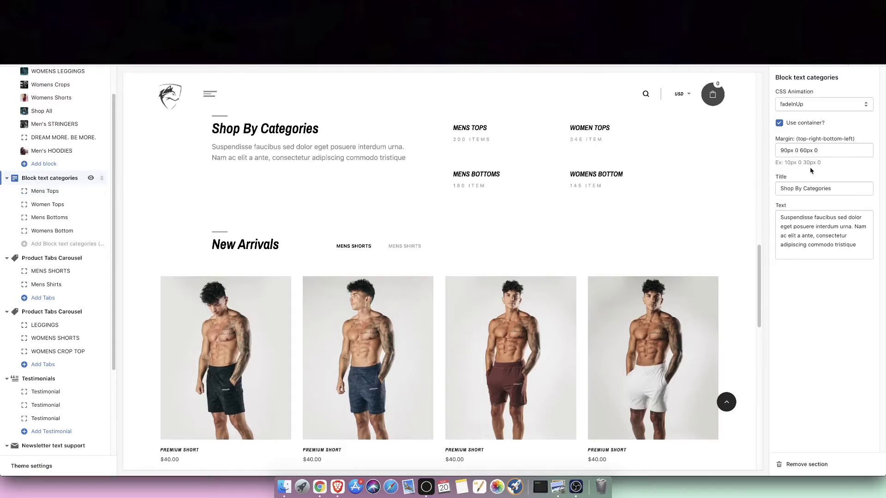
drag(834, 189, 775, 190)
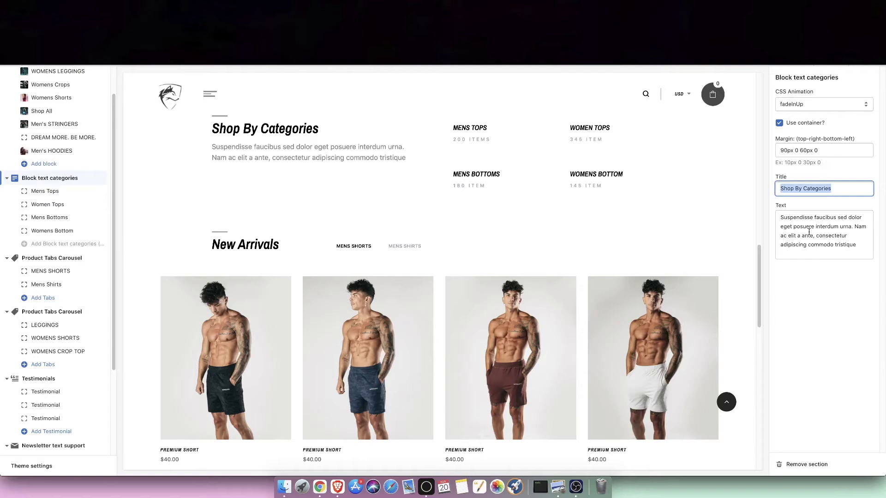
drag(779, 222, 865, 249)
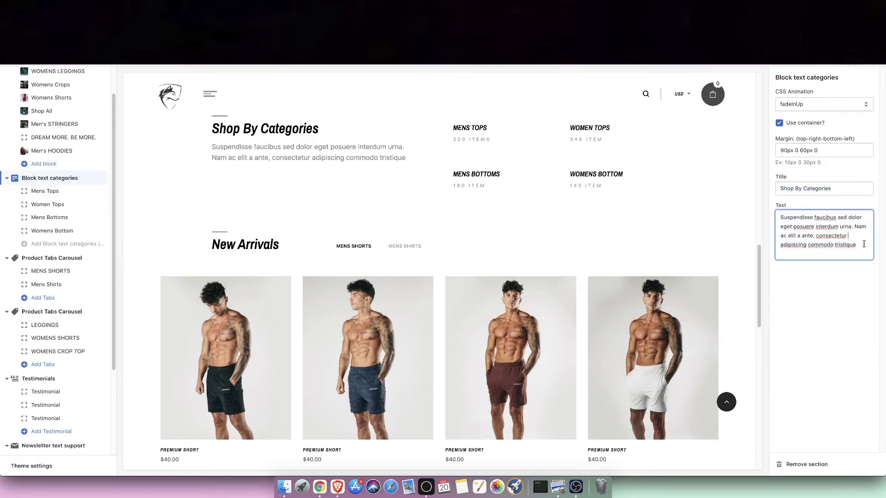
click(830, 242)
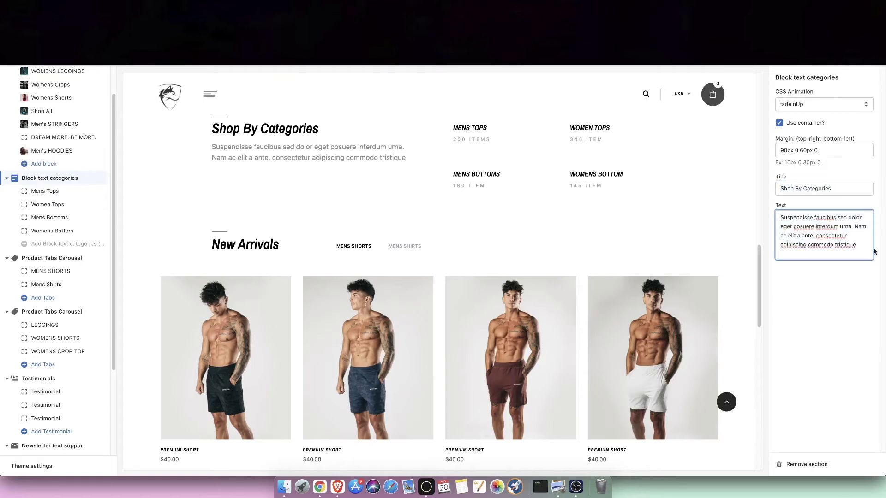
drag(850, 246, 748, 224)
click(787, 218)
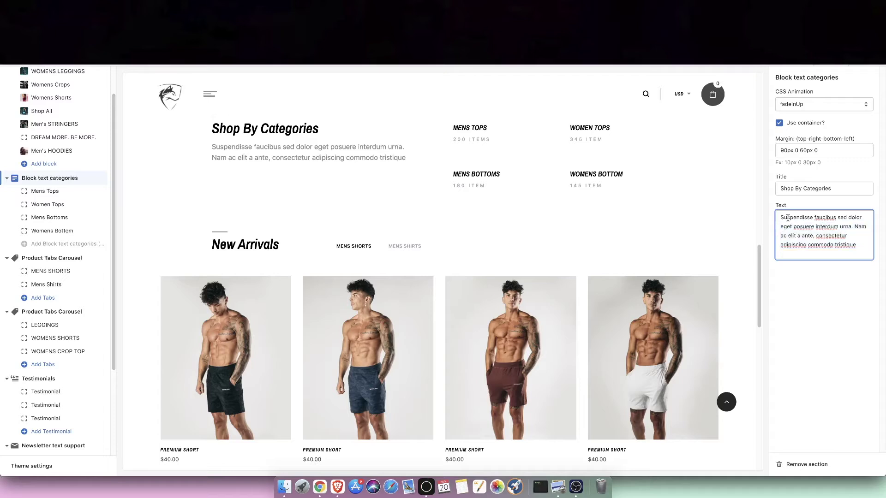
drag(869, 243, 869, 276)
click(796, 236)
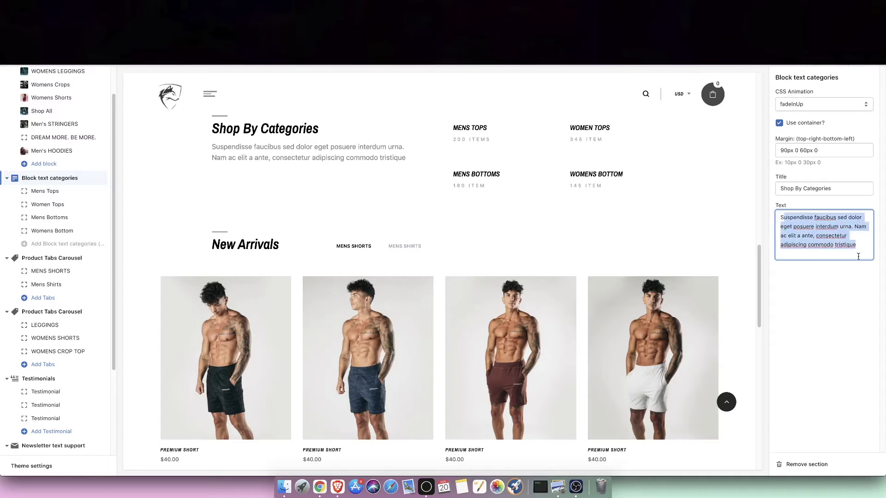
click(858, 257)
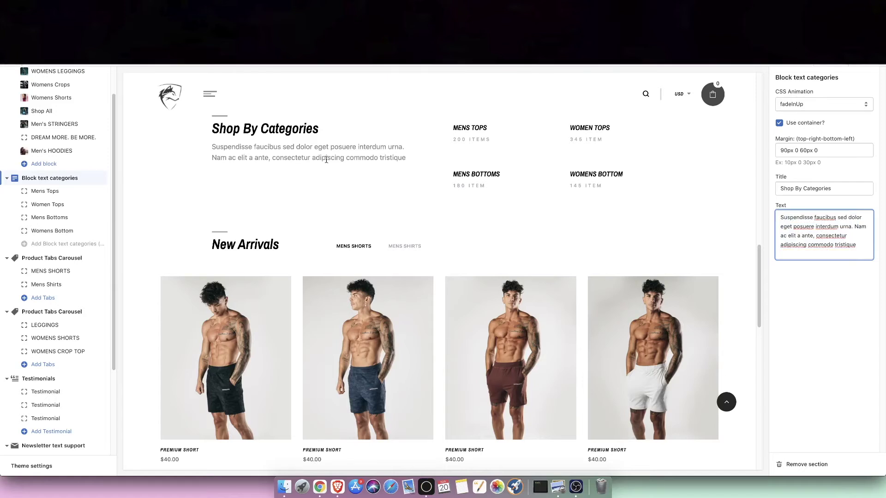
drag(869, 251, 778, 214)
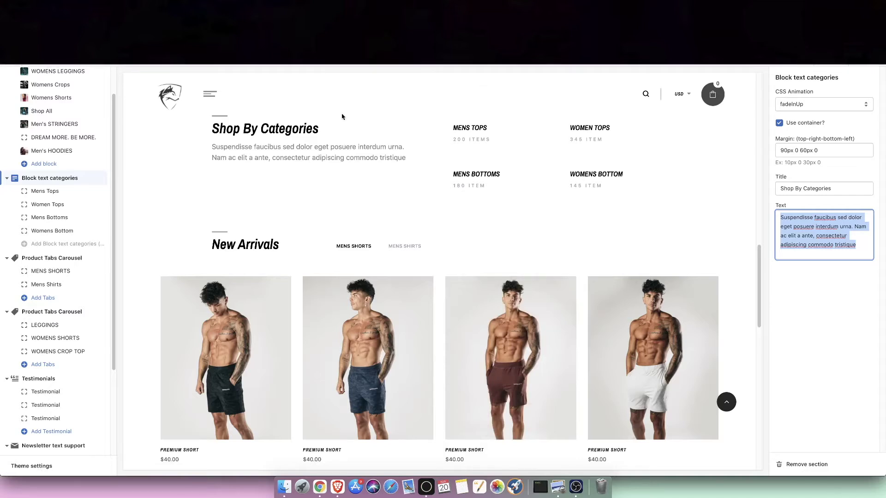
drag(215, 154, 408, 163)
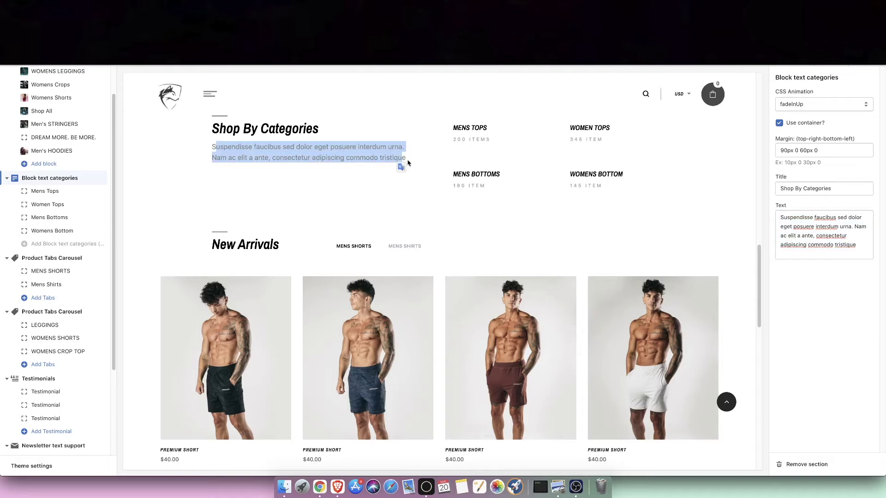
Clear the description text under the Shop By Categories title in the Block text categories section
click(408, 162)
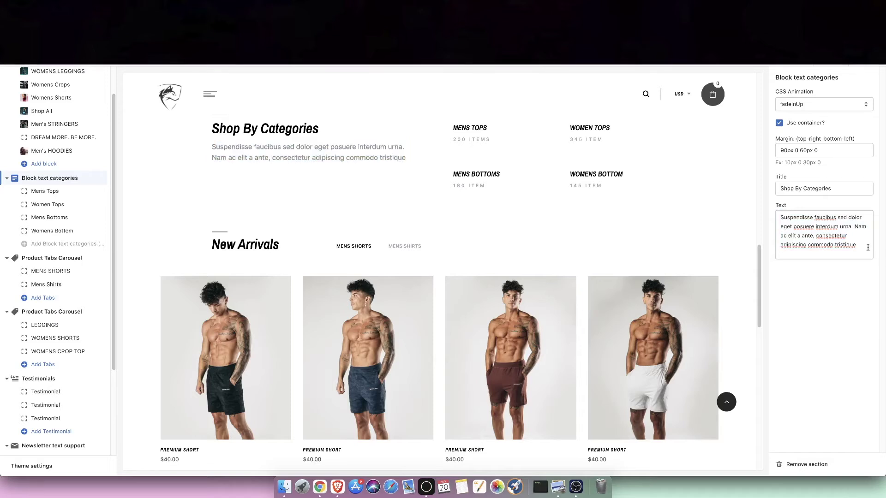
scroll(271, 166, up, 1)
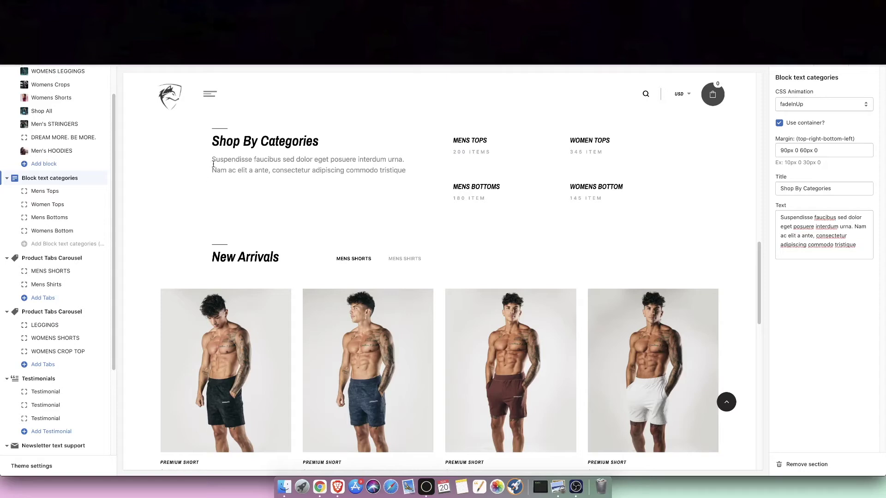
drag(213, 159, 251, 162)
click(250, 170)
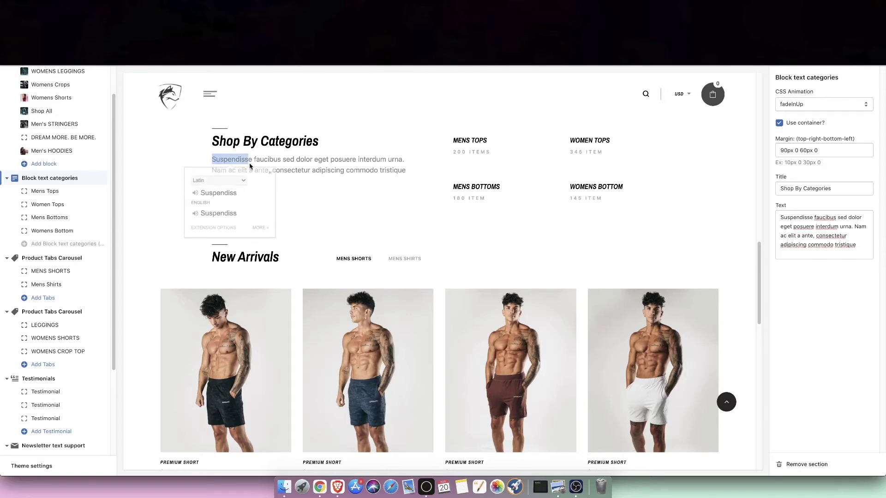
click(247, 165)
drag(217, 160, 374, 170)
click(839, 237)
key(super+a)
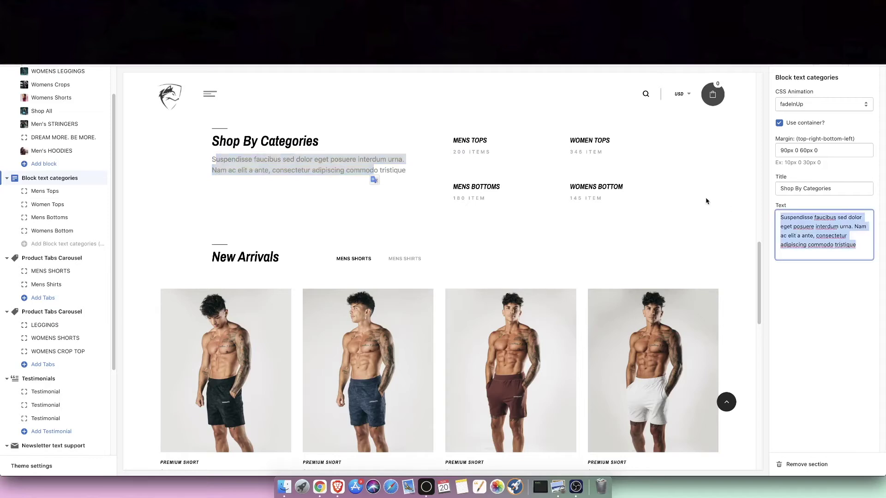
key(BackSpace)
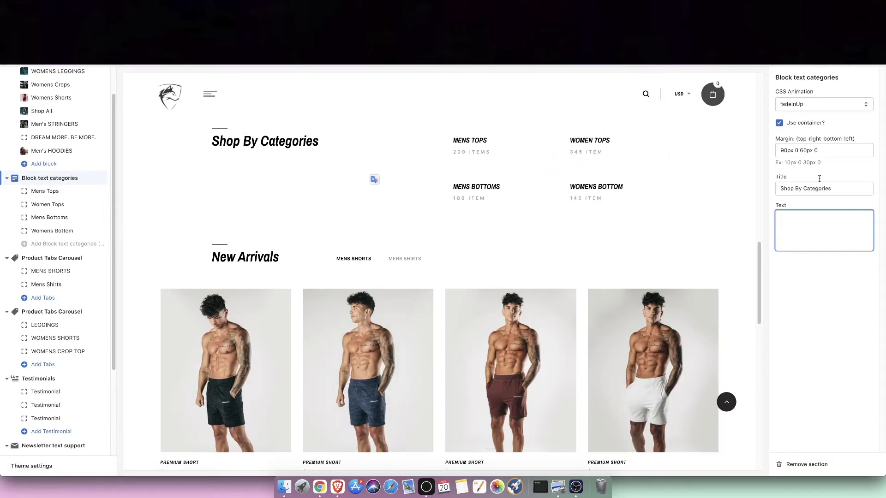
Reload the theme editor and bring the Shop By Categories section back into view in the preview
right_click(662, 173)
click(678, 192)
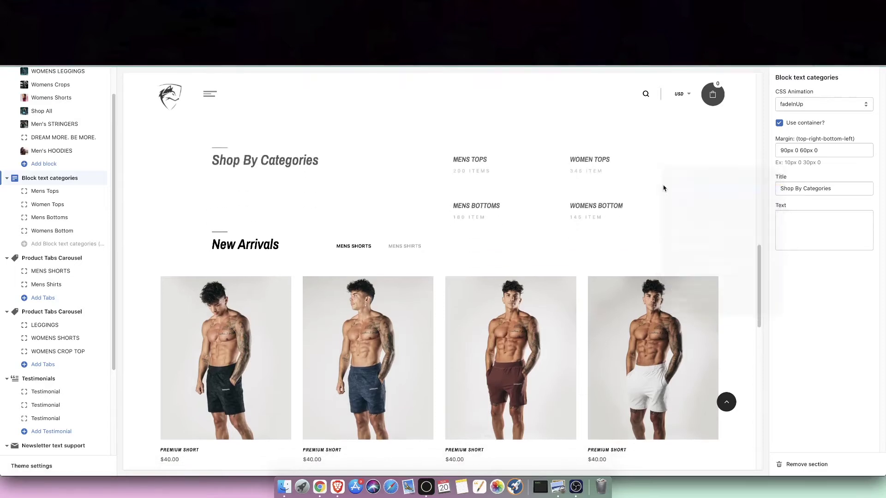
click(524, 164)
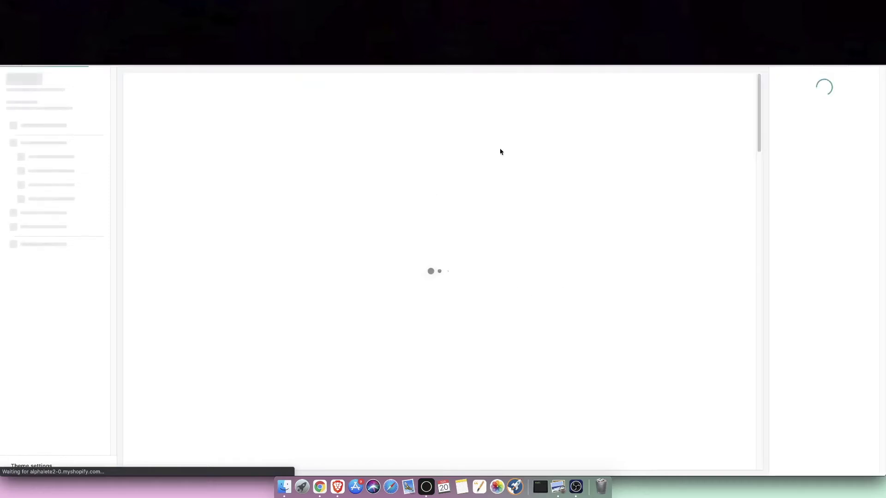
scroll(517, 237, down, 10)
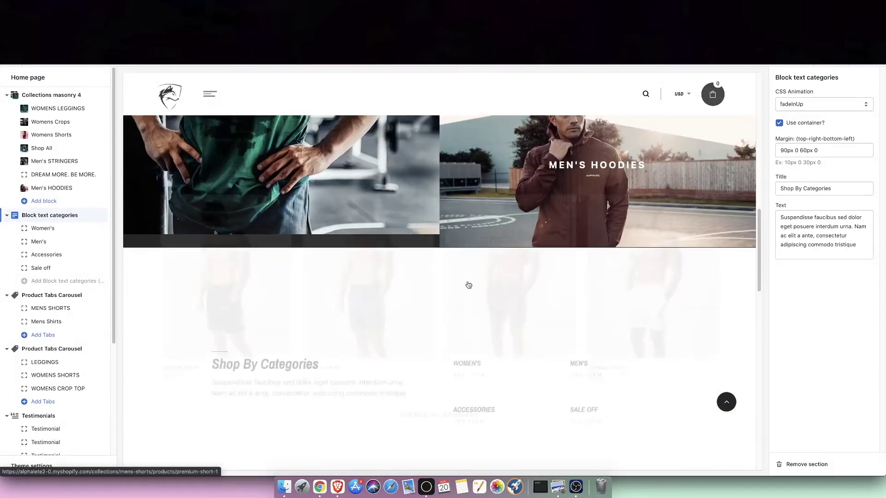
scroll(424, 263, up, 4)
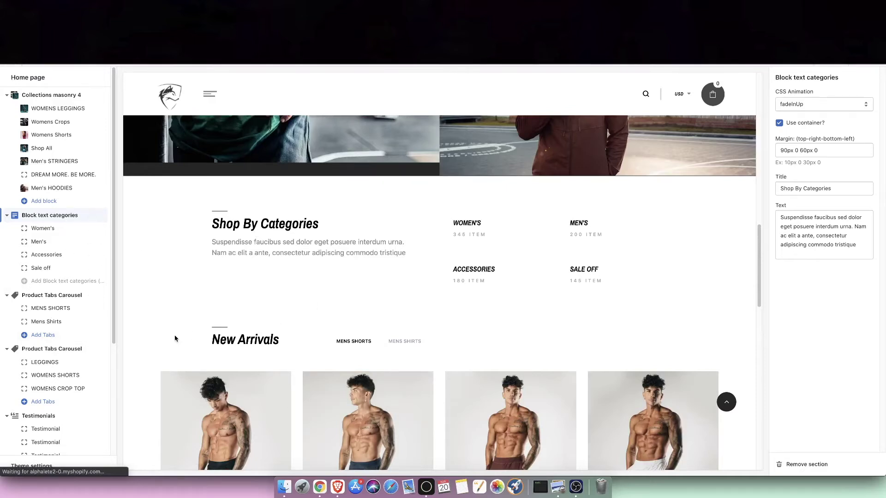
scroll(183, 340, down, 2)
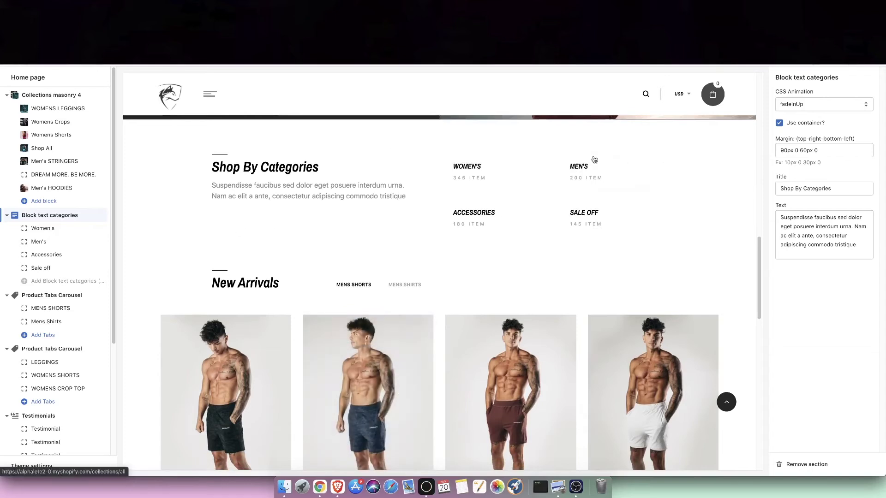
Examine the Shop By Categories heading and its category links in the preview, highlighting the heading text
click(530, 205)
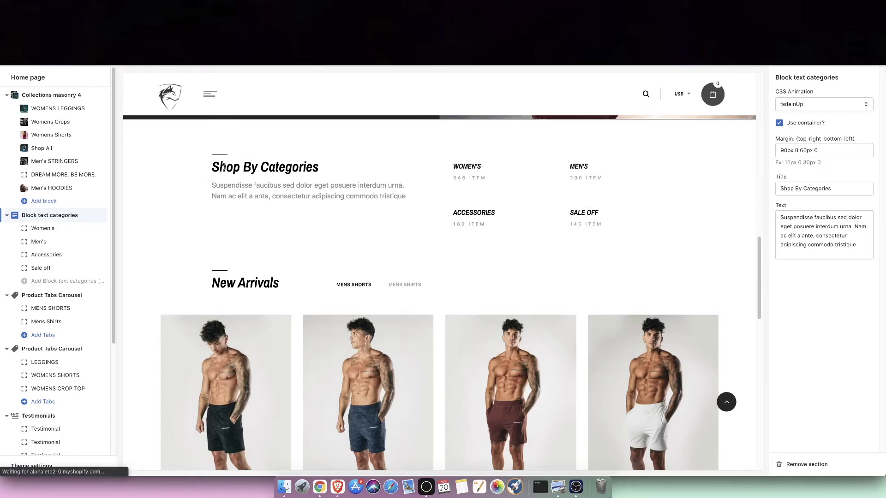
drag(224, 167, 309, 172)
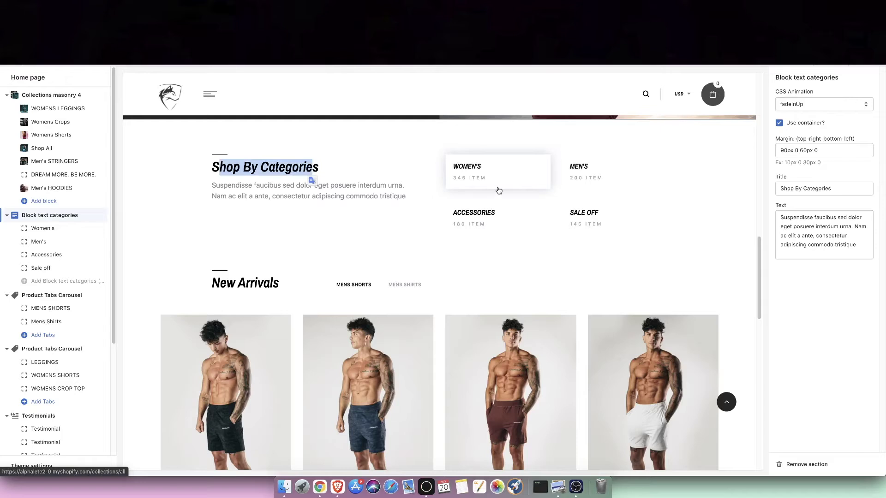
click(589, 211)
drag(219, 168, 337, 185)
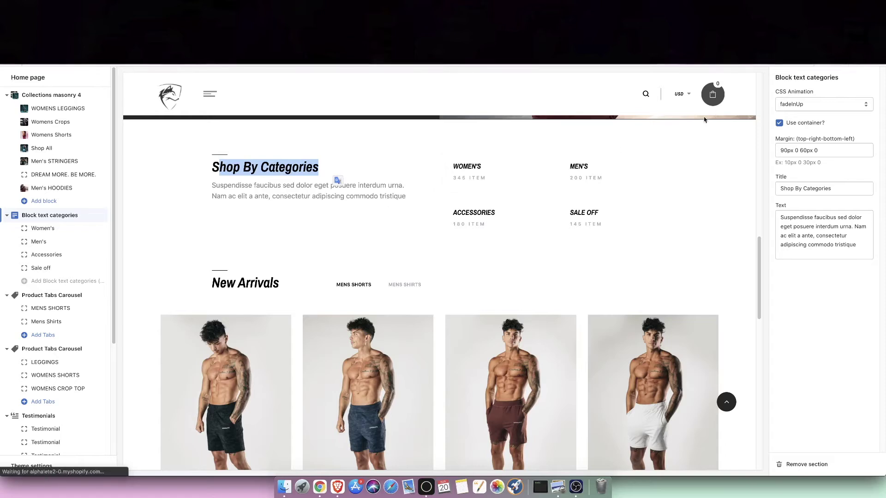
click(573, 171)
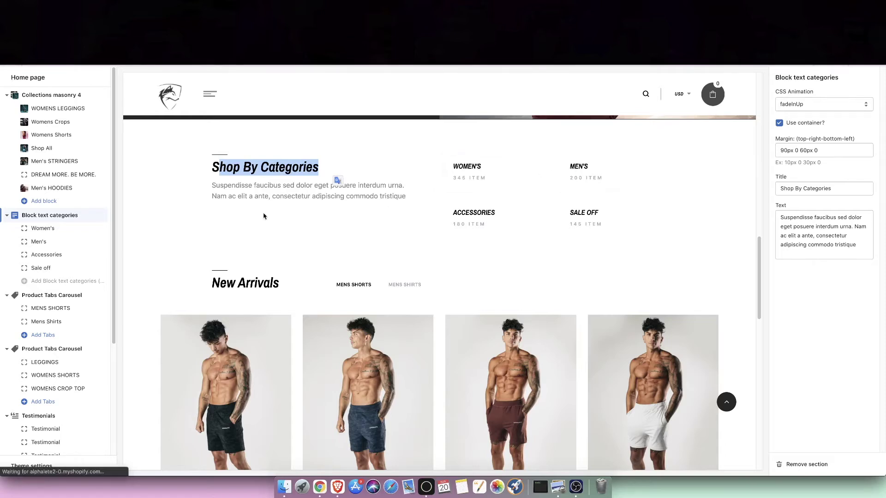
drag(257, 167, 297, 162)
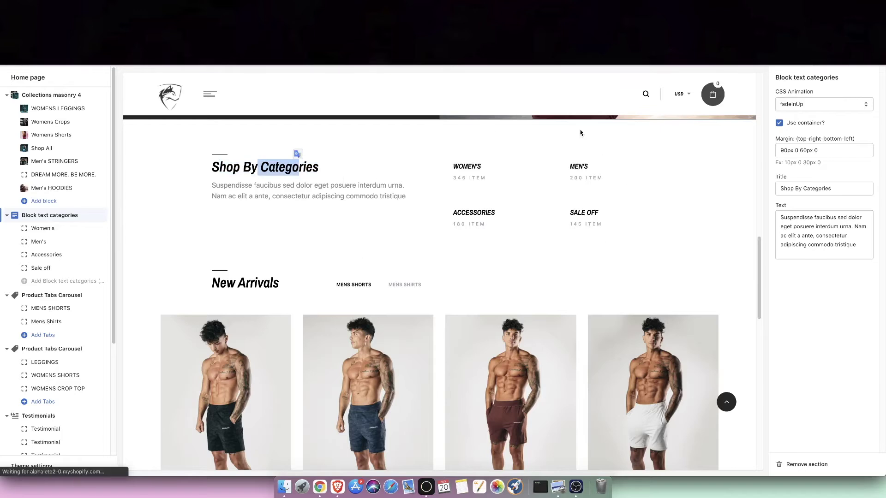
click(675, 192)
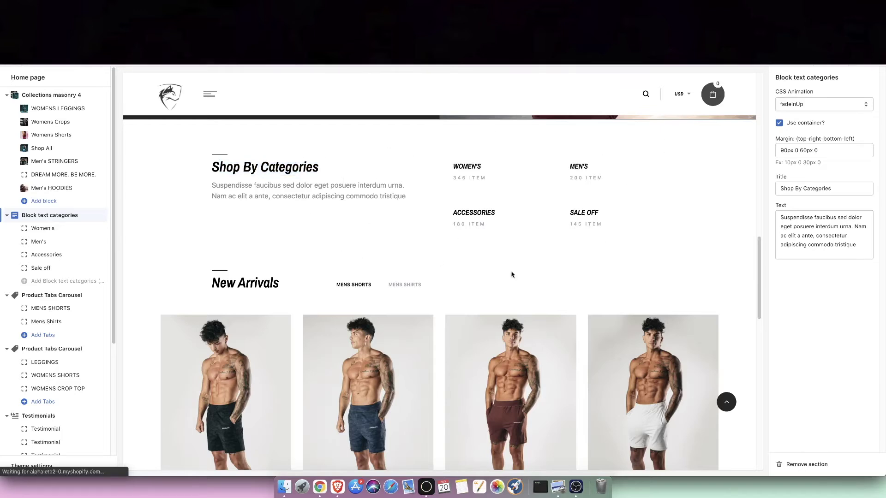
Open the list of theme sections available for the home page and expand it to show more
scroll(471, 273, down, 1)
scroll(30, 401, down, 5)
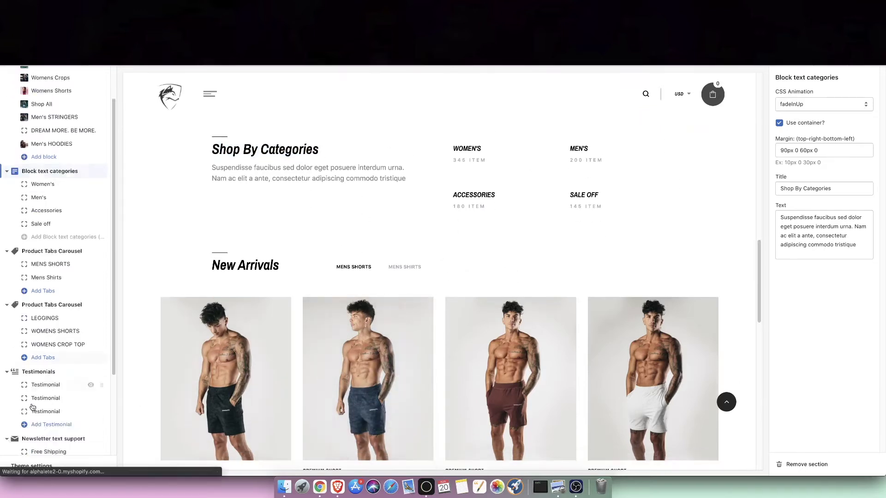
scroll(70, 417, up, 4)
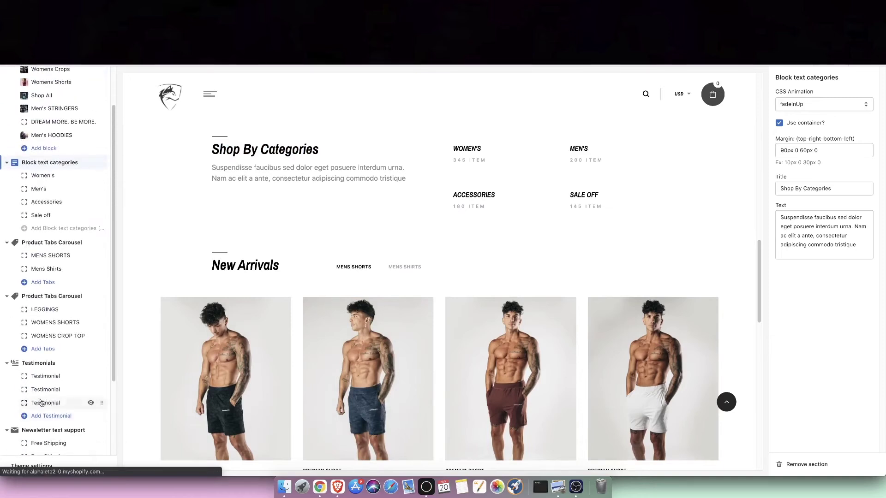
scroll(54, 443, down, 3)
click(54, 446)
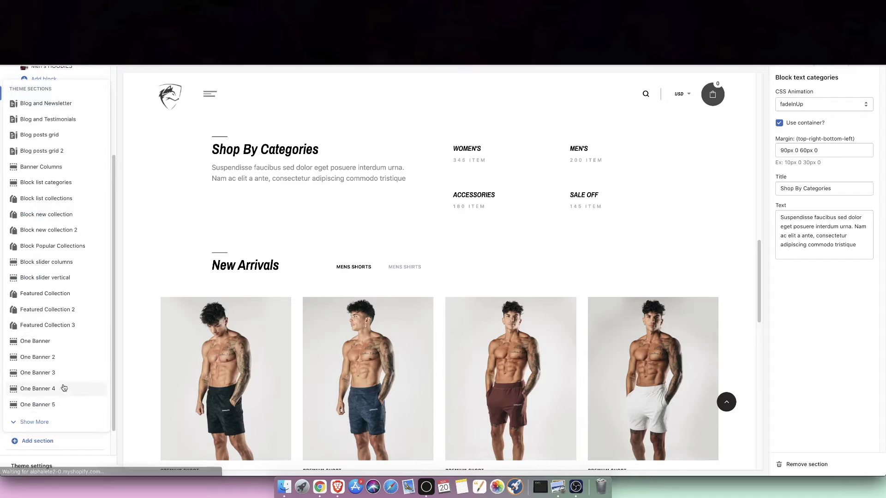
click(42, 425)
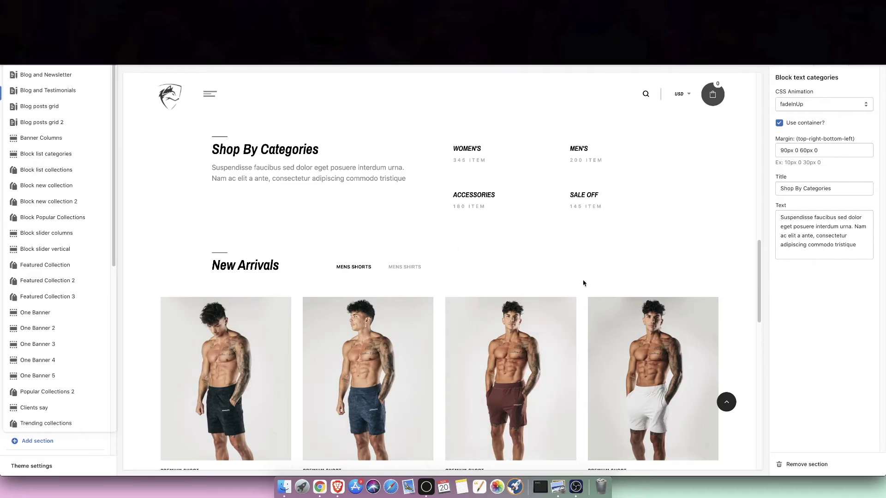
Review the home page's collection banners and product carousels in the preview, then browse further through the expanded list of available theme sections
scroll(582, 282, up, 10)
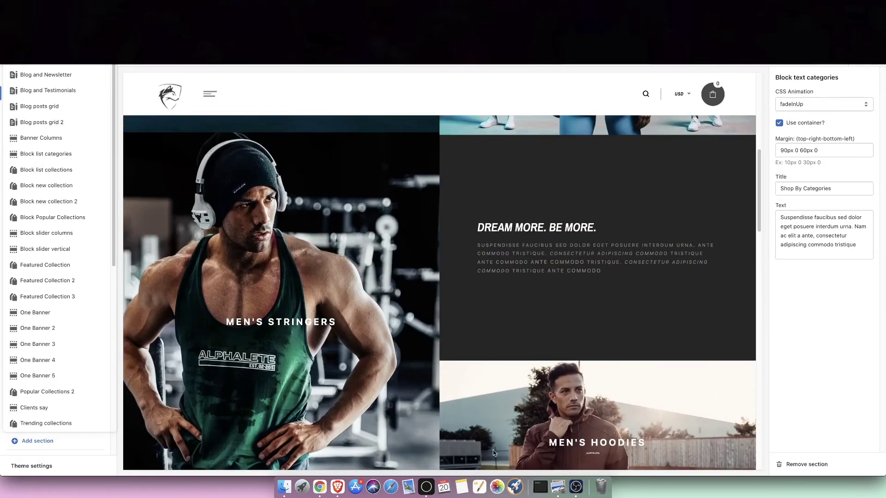
scroll(568, 279, down, 15)
scroll(568, 279, up, 8)
scroll(567, 279, down, 3)
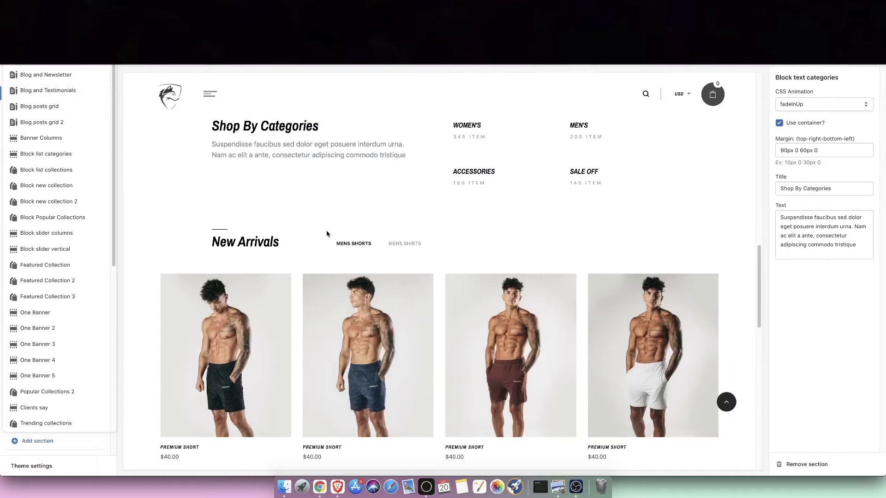
scroll(77, 341, down, 5)
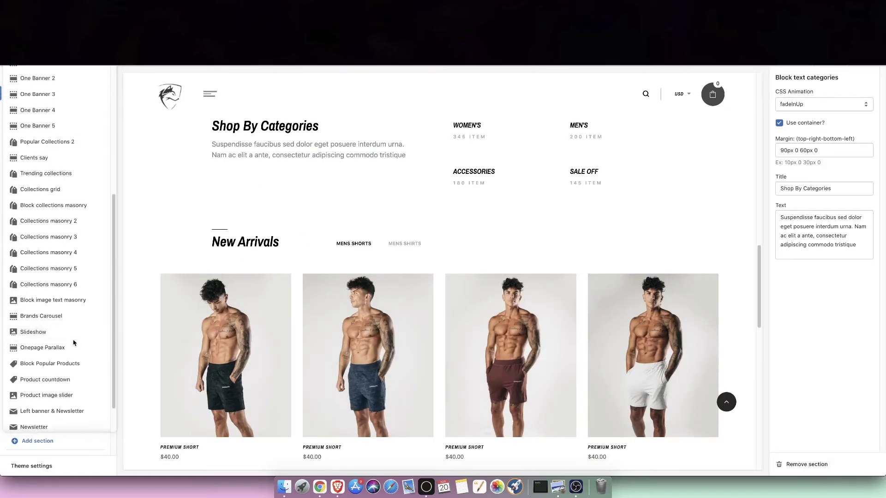
scroll(38, 282, down, 3)
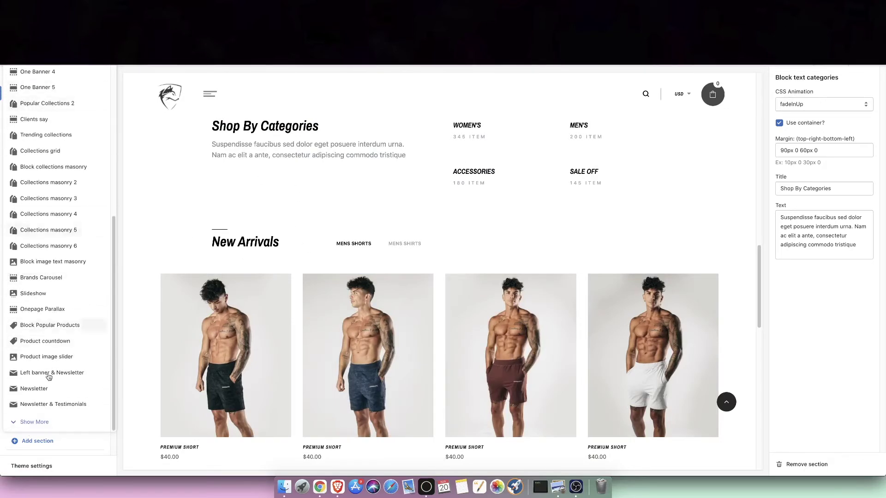
click(43, 419)
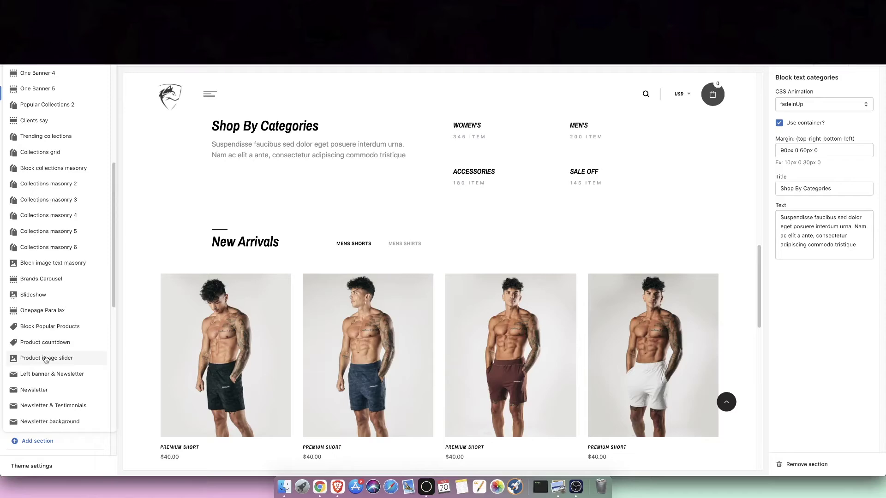
scroll(47, 330, down, 3)
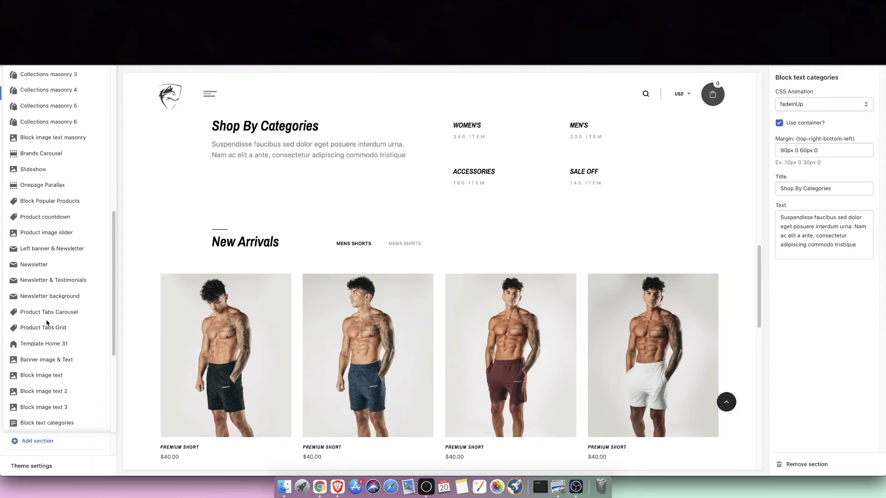
Remove the Newsletter text support section from the end of the home page
scroll(601, 250, down, 15)
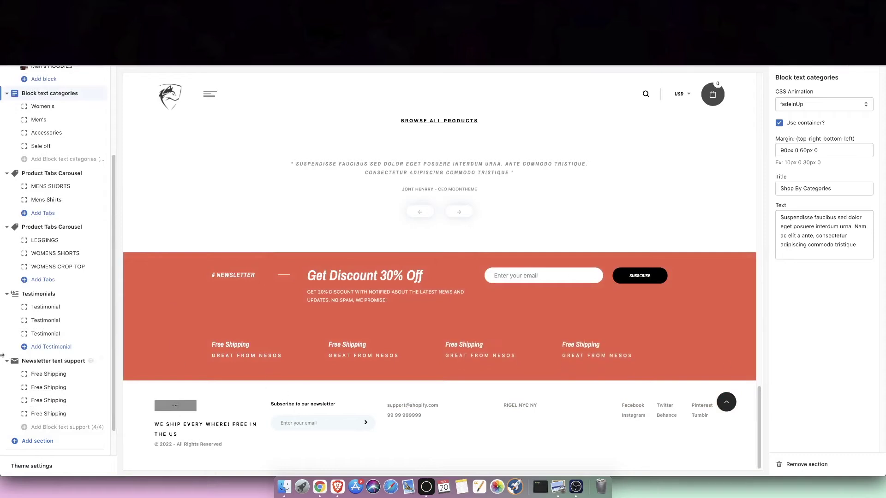
scroll(88, 294, up, 4)
scroll(58, 415, down, 5)
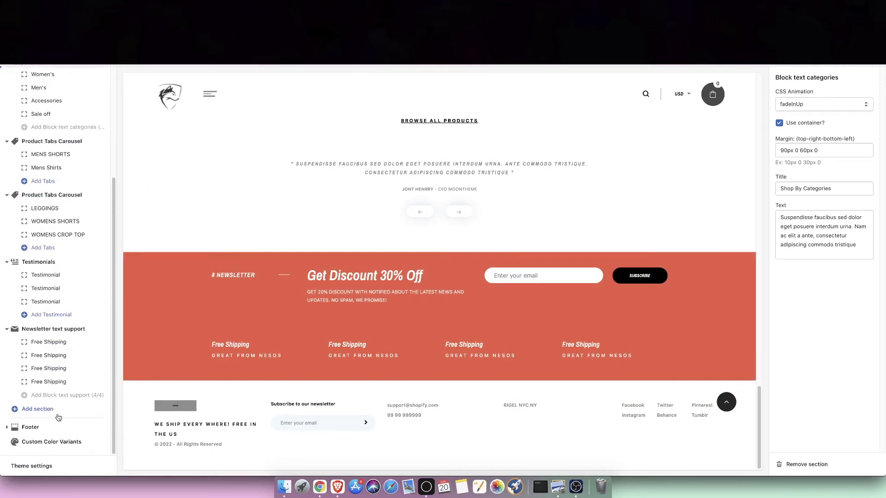
click(55, 329)
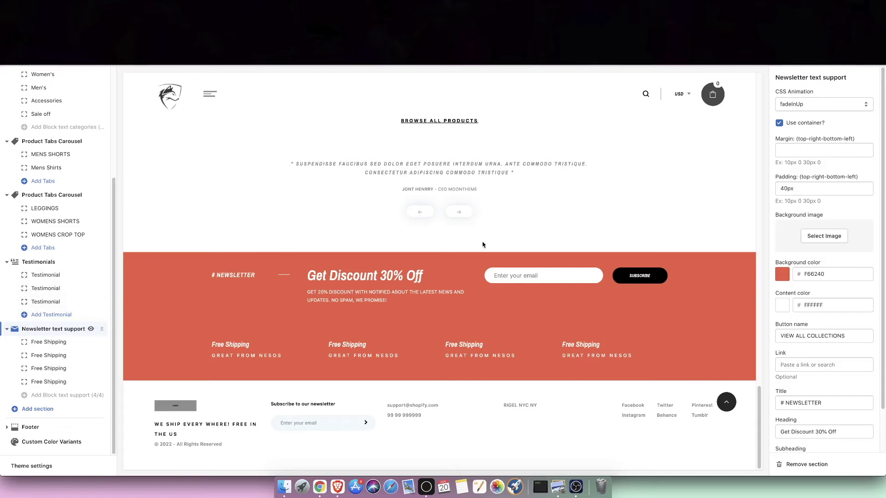
click(813, 465)
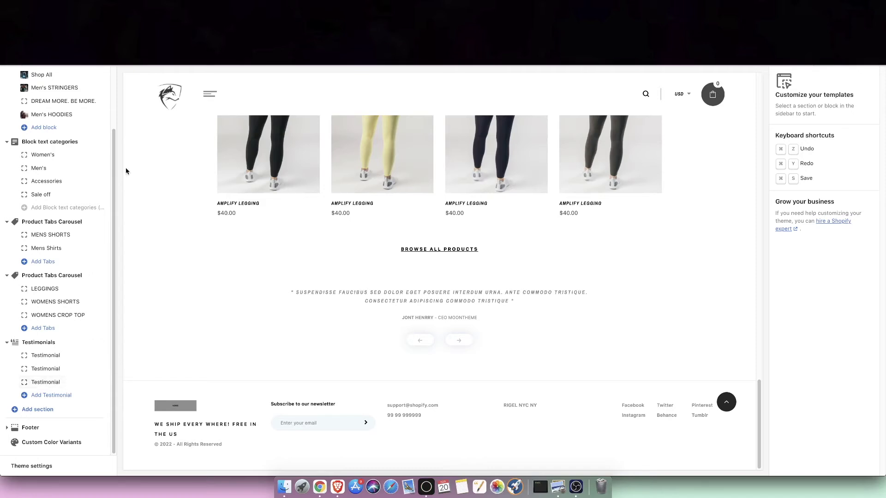
Add a Blog and Newsletter section below the Testimonials section on the home page
drag(115, 167, 114, 109)
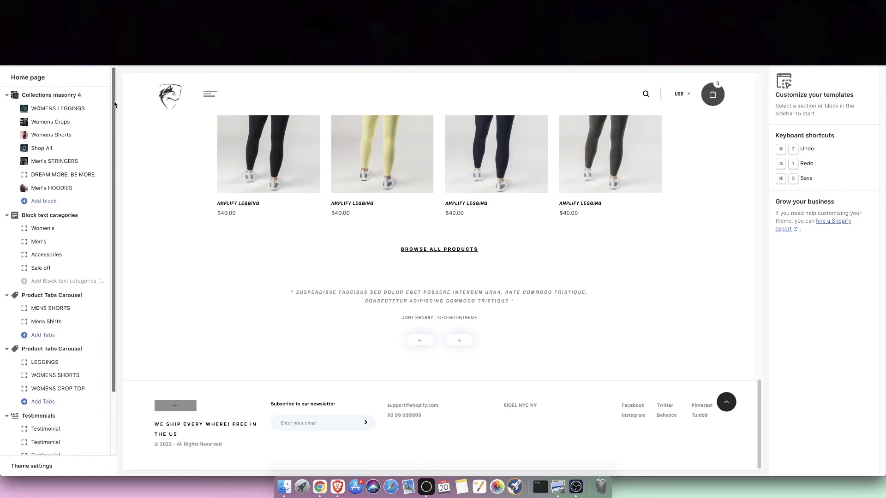
drag(115, 113, 132, 348)
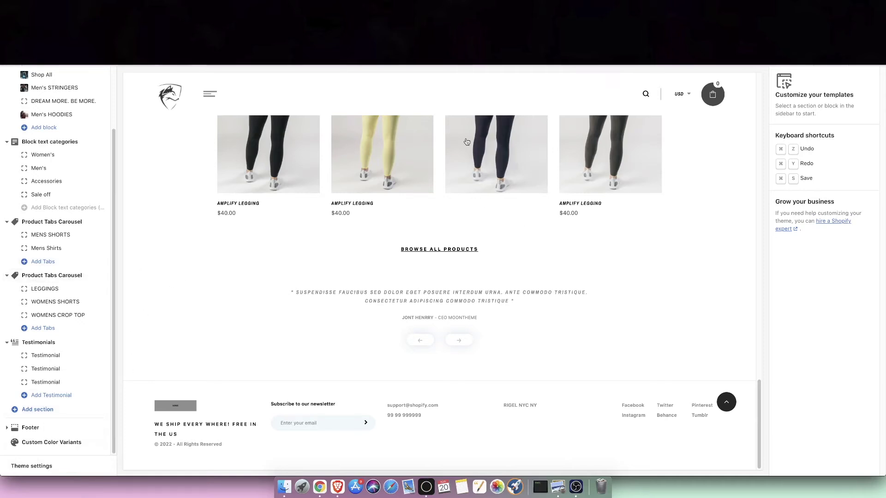
click(36, 409)
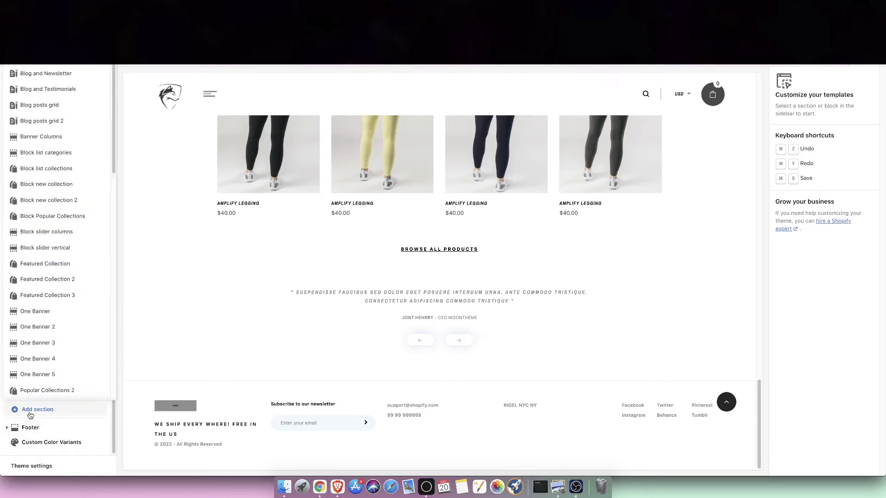
scroll(69, 273, down, 3)
scroll(82, 264, down, 5)
scroll(71, 231, up, 8)
scroll(59, 257, up, 2)
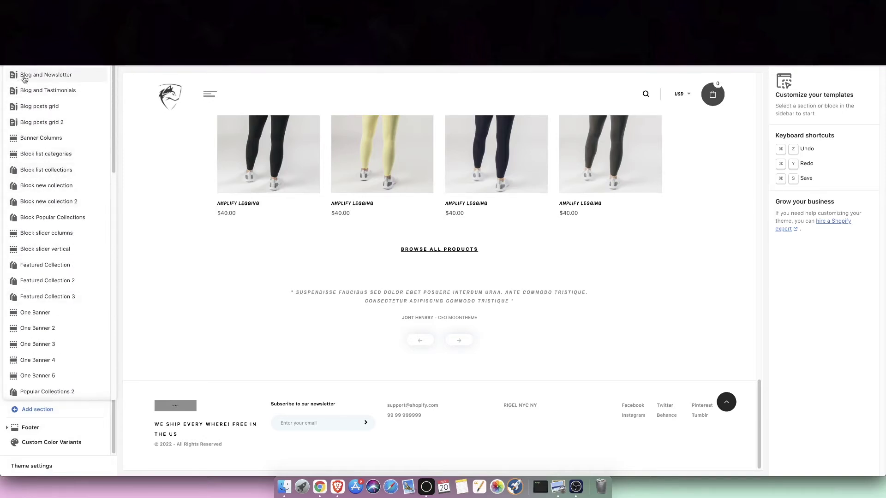
click(46, 75)
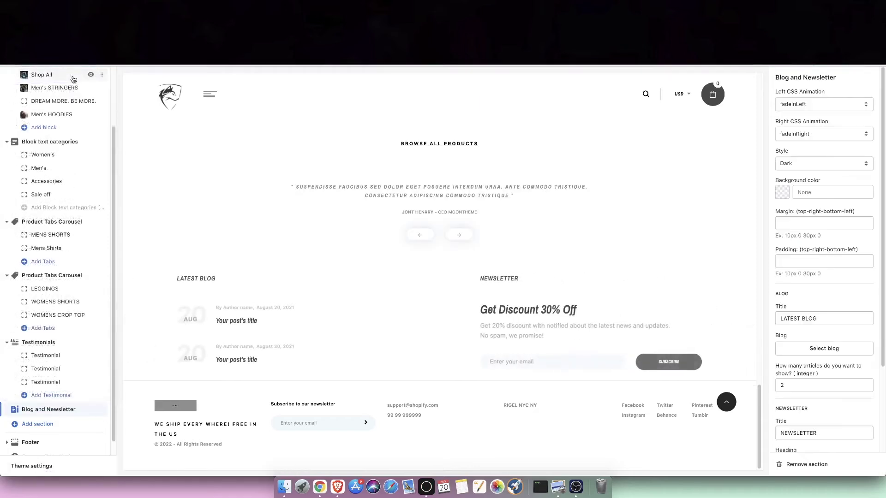
Remove the Blog and Newsletter section from the end of the home page
drag(446, 306, 435, 337)
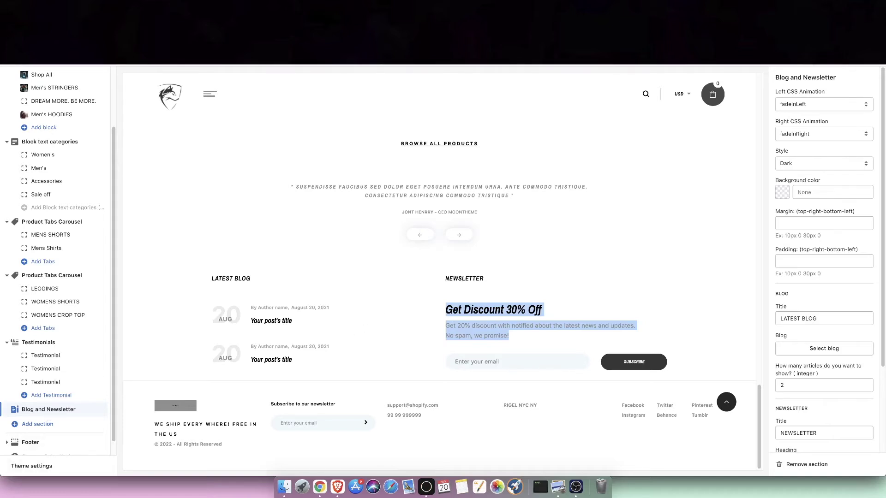
click(805, 464)
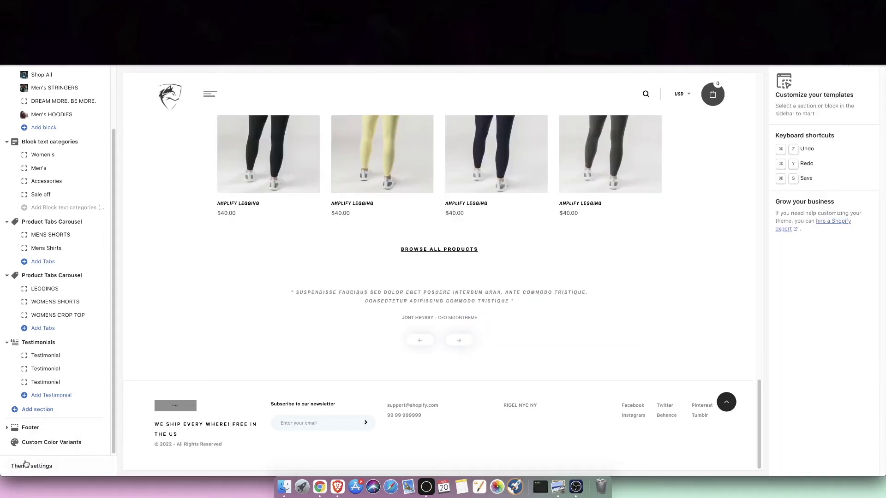
Browse the expanded list of theme sections and add a Left banner & Newsletter section below the Testimonials section
click(28, 410)
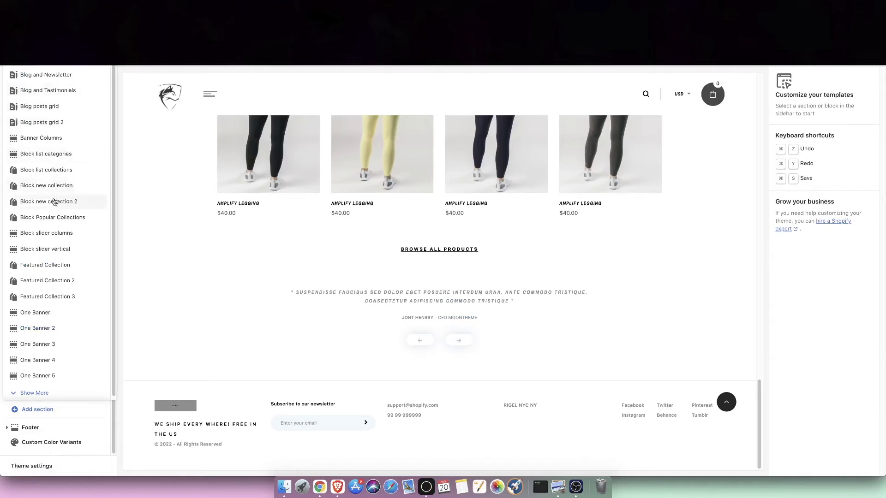
scroll(71, 276, down, 1)
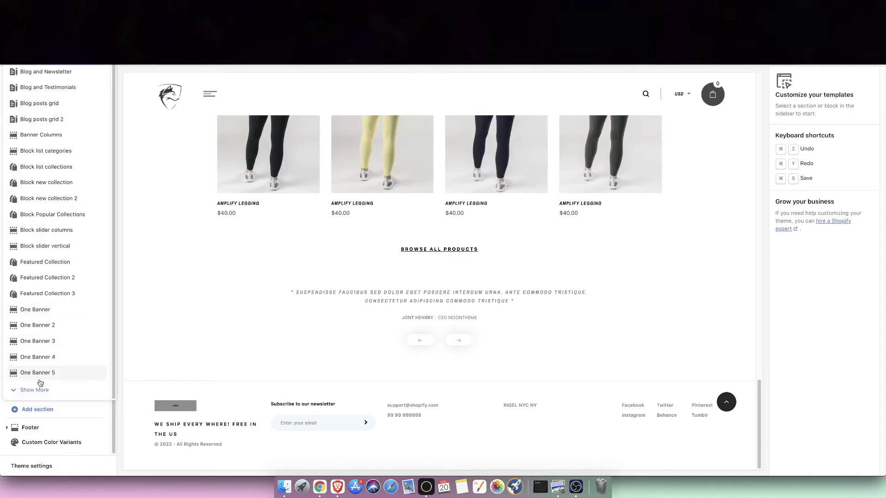
click(23, 391)
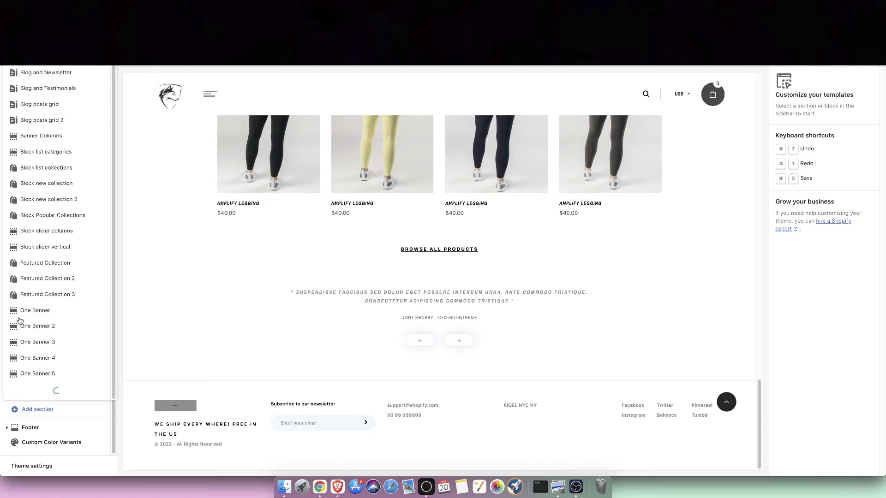
scroll(36, 177, up, 1)
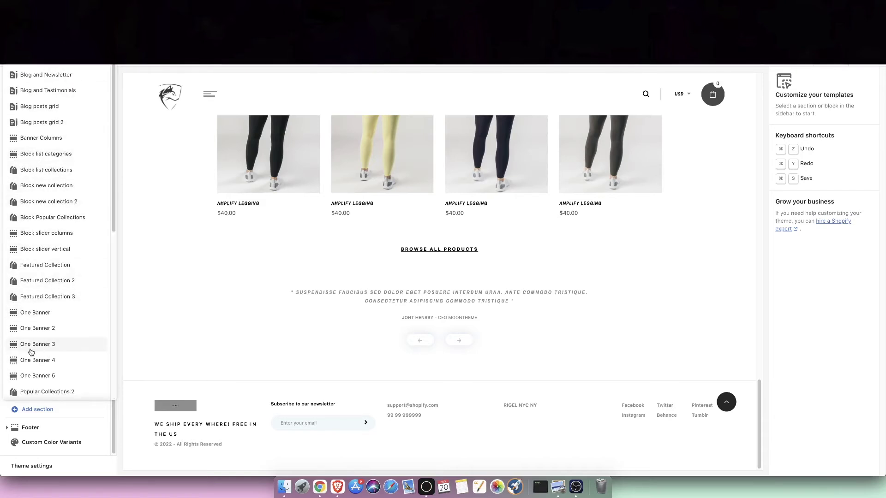
scroll(40, 357, down, 5)
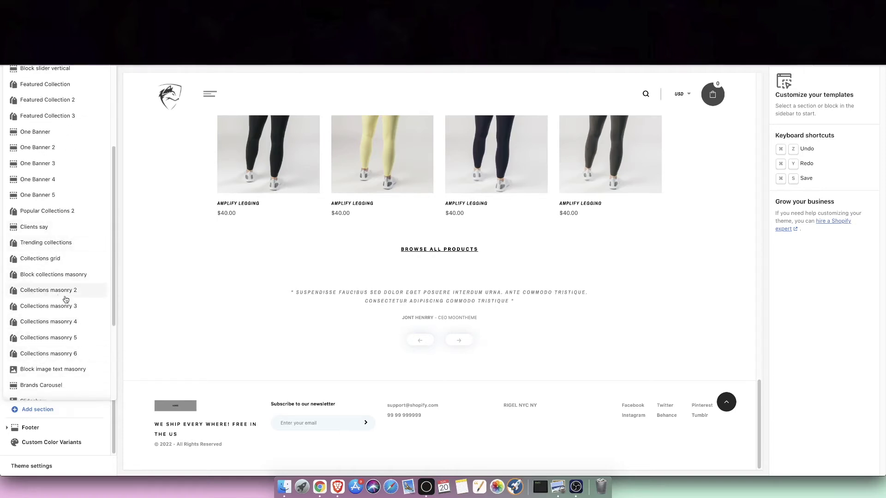
scroll(67, 296, down, 1)
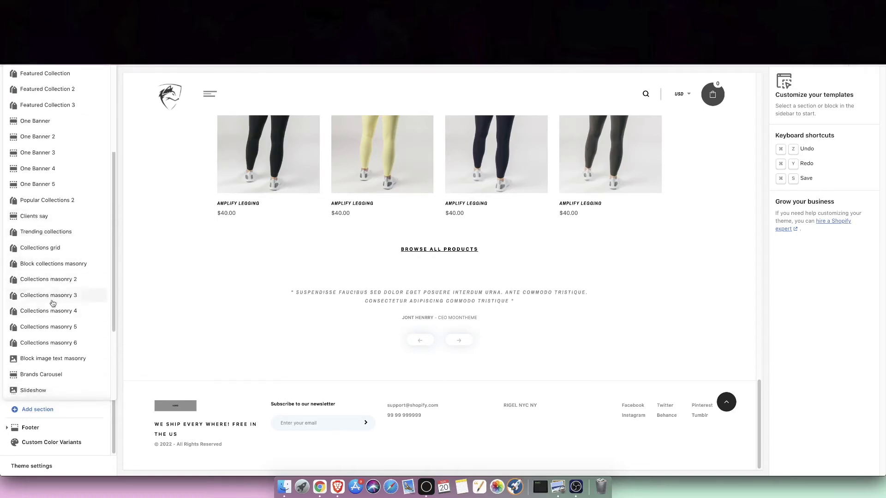
scroll(47, 376, down, 4)
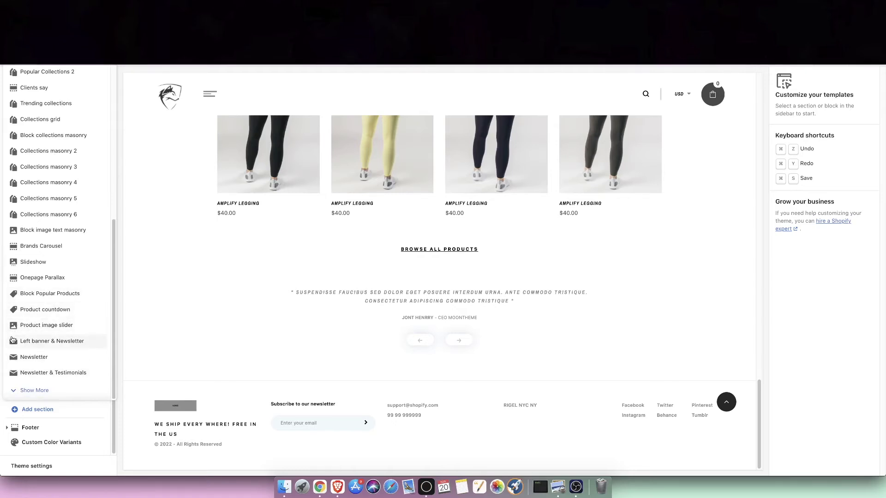
click(45, 390)
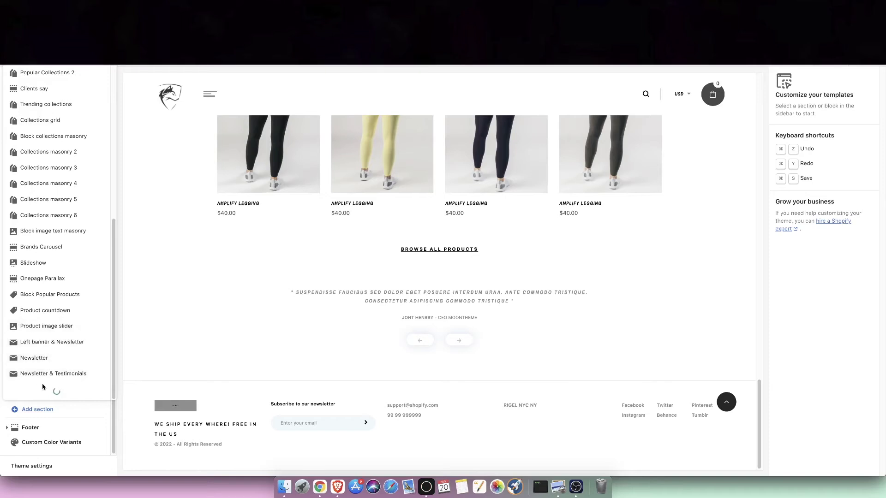
scroll(30, 347, down, 4)
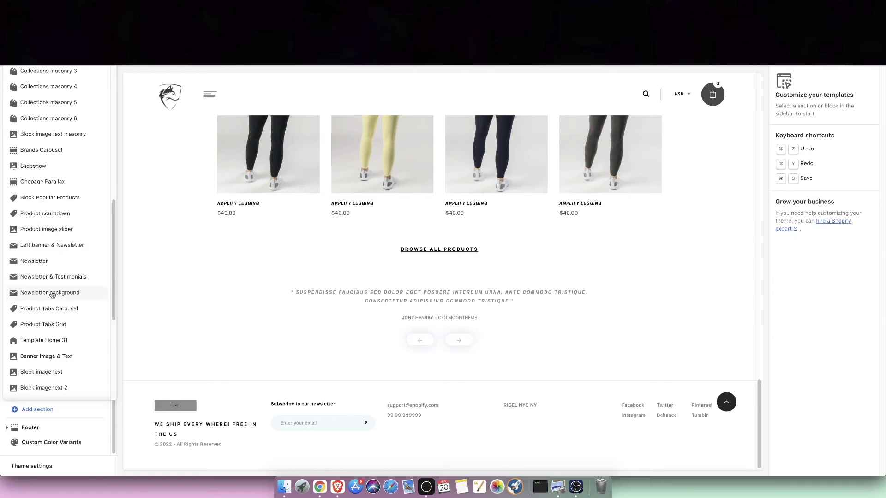
click(51, 245)
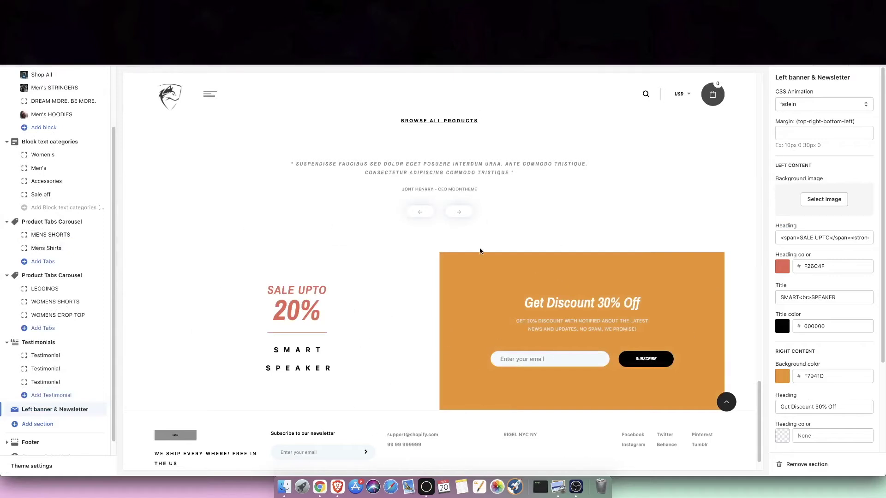
Examine the new newsletter banner's discount heading and subtext in the preview and compare them with the section's heading setting
scroll(427, 265, down, 1)
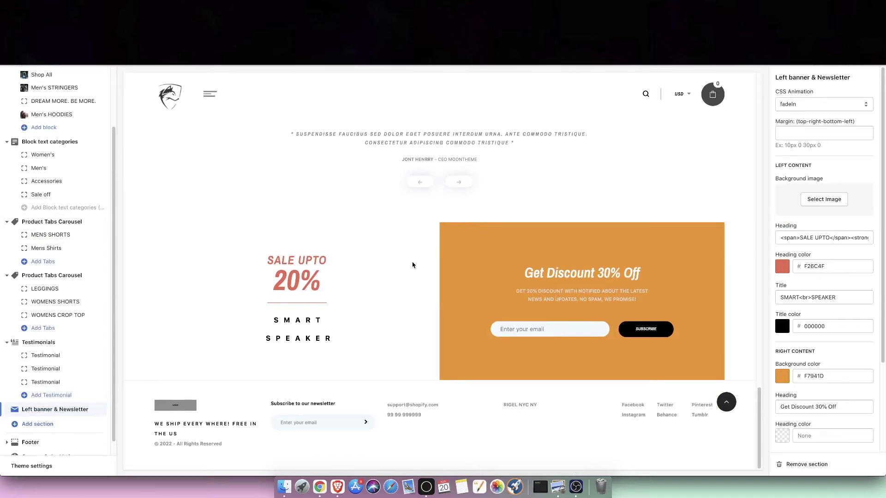
drag(529, 275, 648, 300)
click(648, 300)
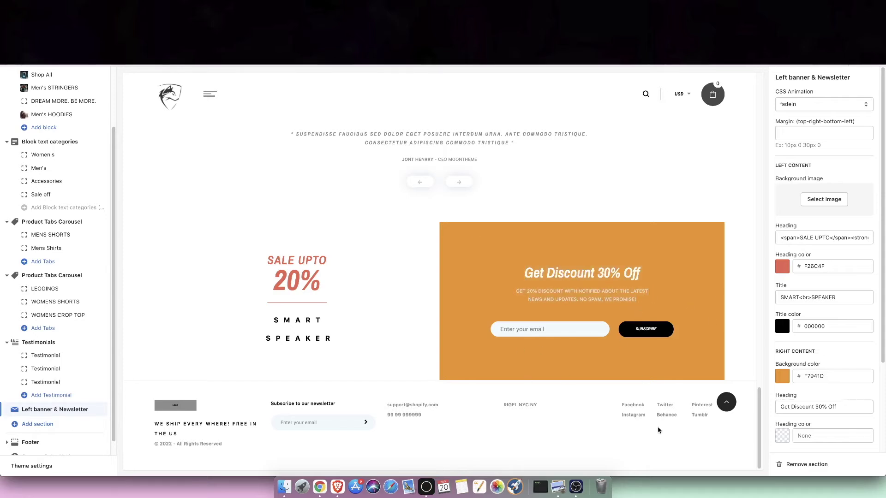
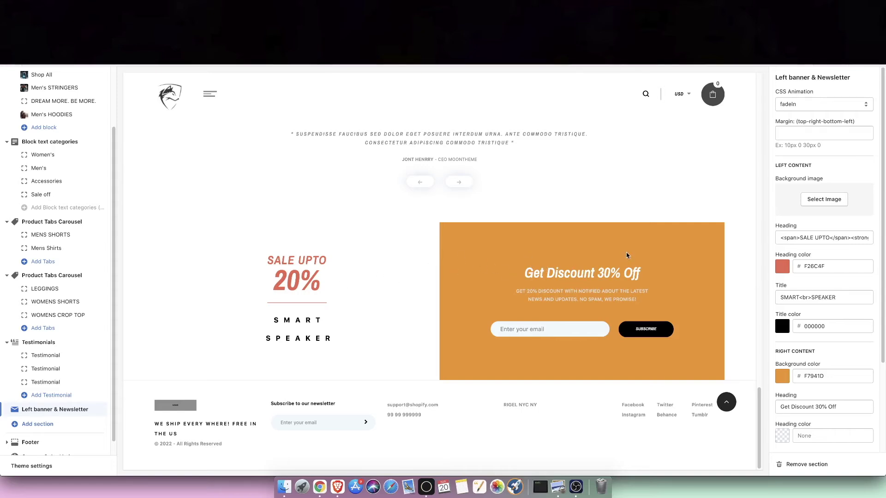
drag(523, 273, 552, 273)
click(552, 273)
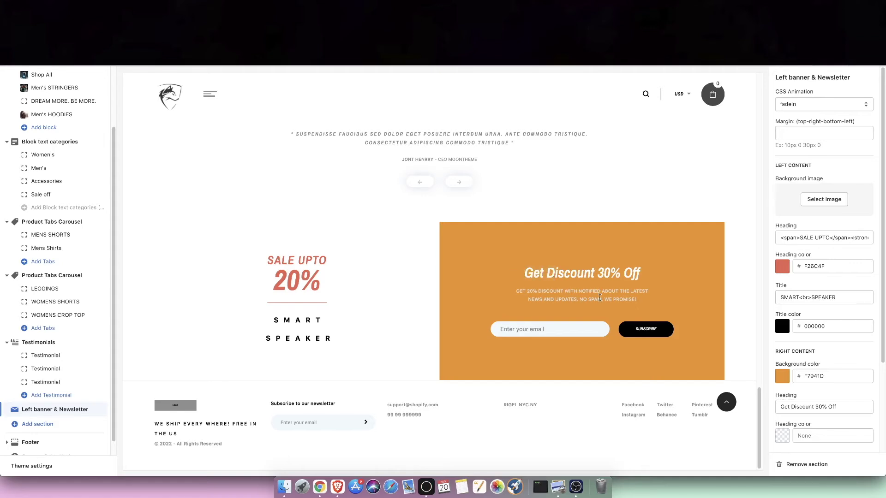
drag(640, 274, 495, 259)
click(474, 255)
scroll(67, 417, down, 1)
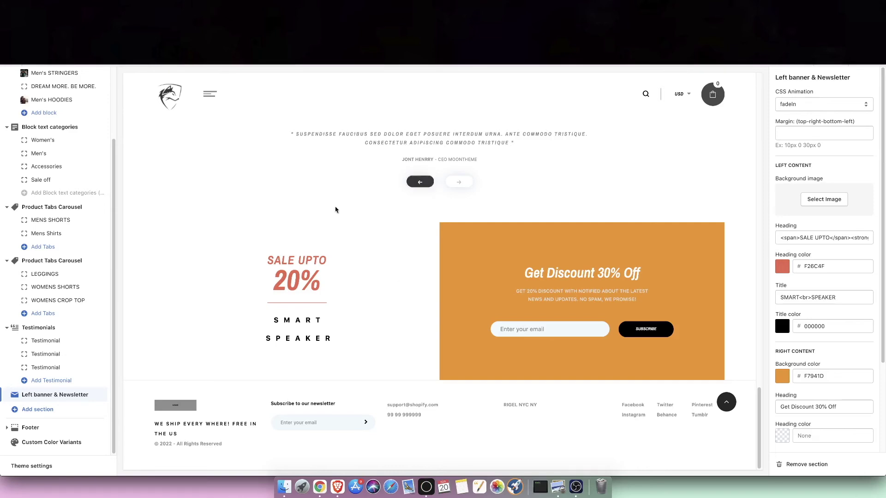
drag(515, 291, 627, 301)
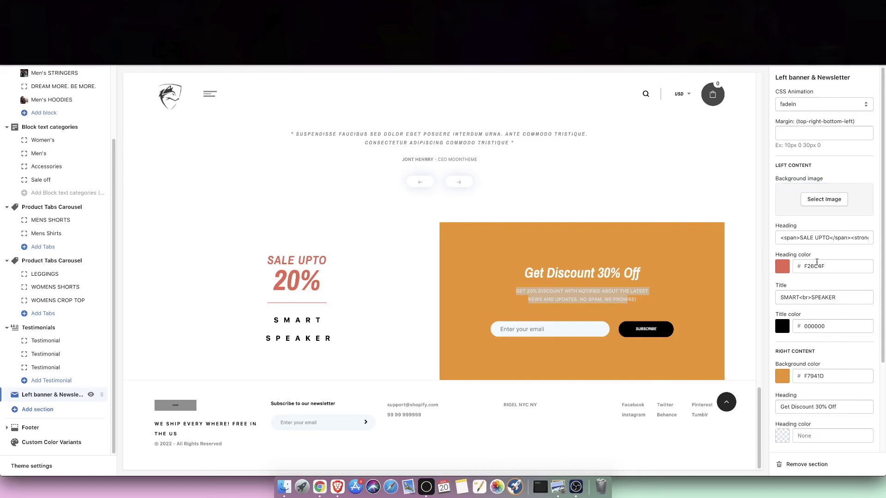
drag(806, 408, 849, 408)
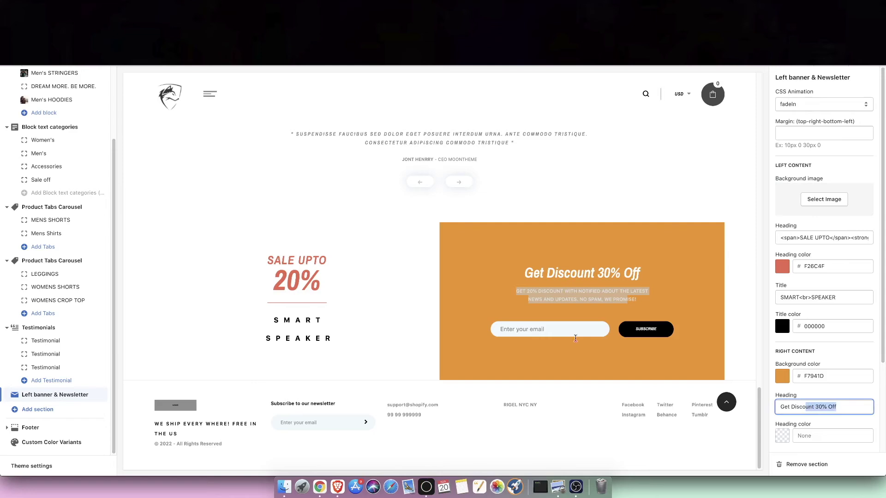
triple_click(526, 271)
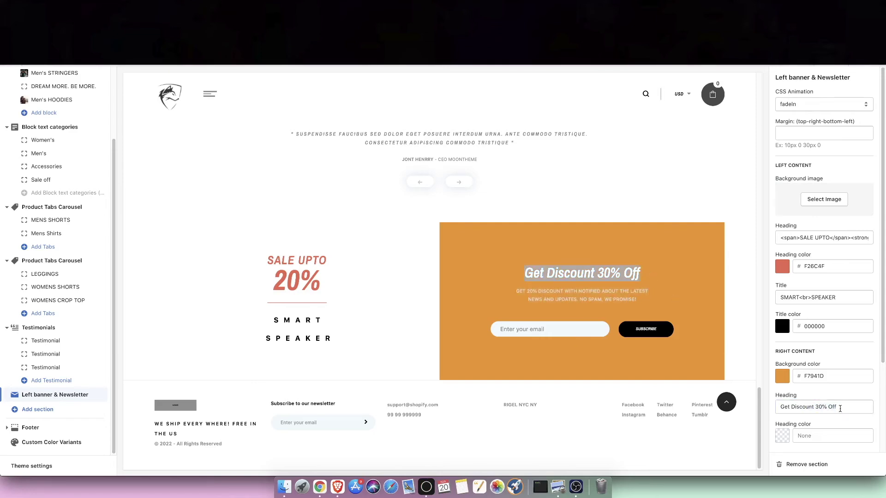
click(603, 254)
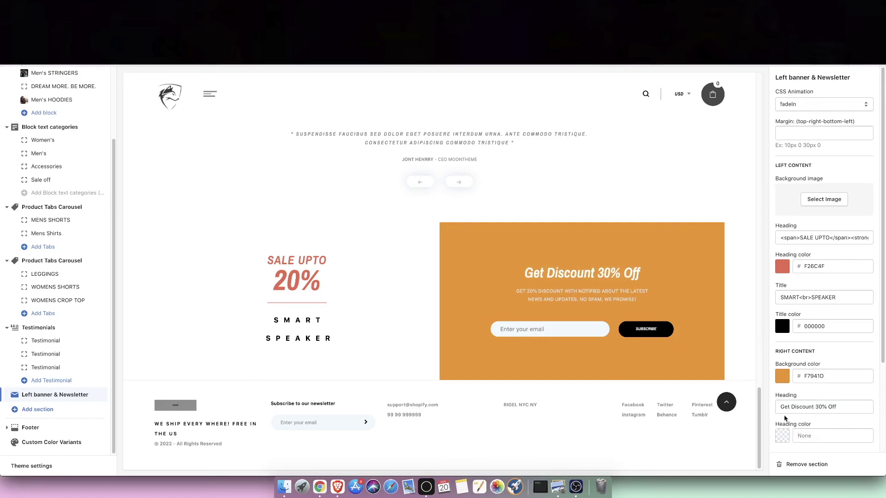
Set the newsletter banner's right content heading to "Get Discount 20% Off" and save the changes
click(815, 407)
key(Right)
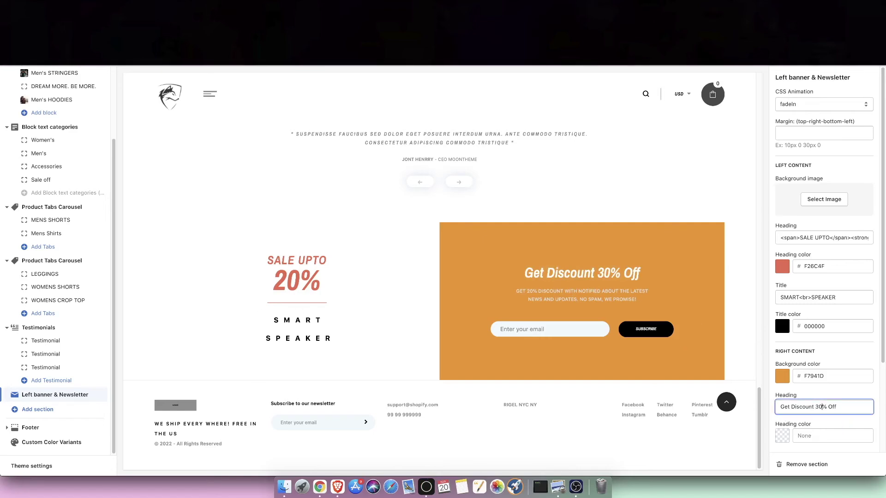
key(BackSpace)
text(2)
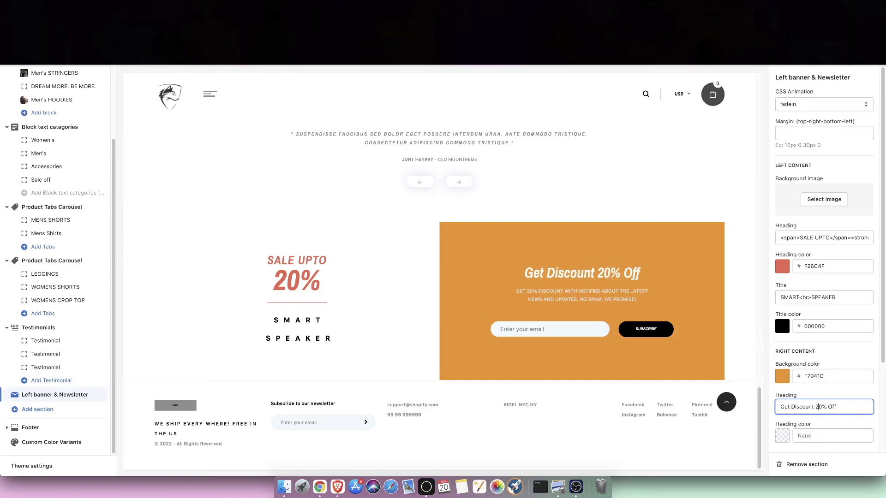
drag(627, 292, 645, 303)
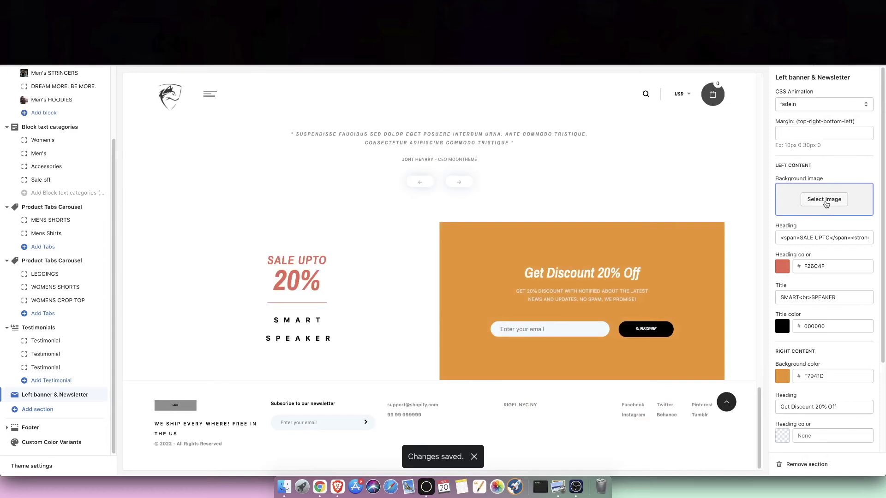
Open the image library for the left content's background image and try several of the men's and women's fitness photos
click(826, 200)
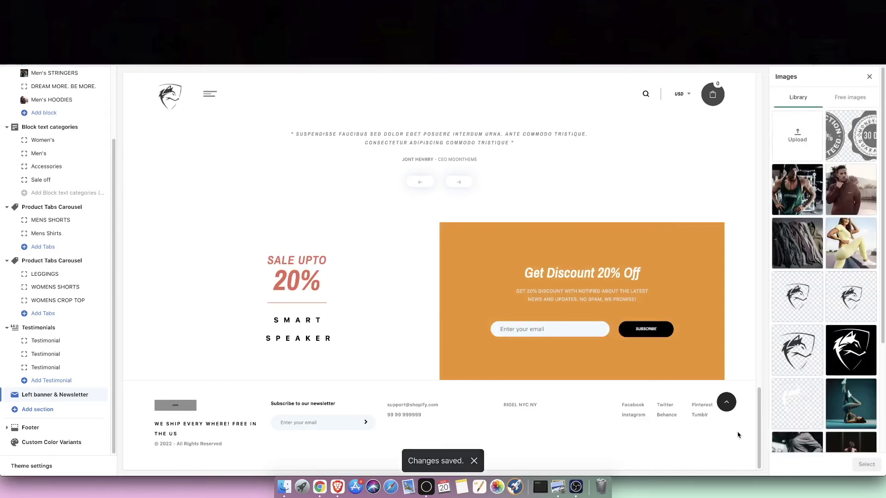
click(847, 185)
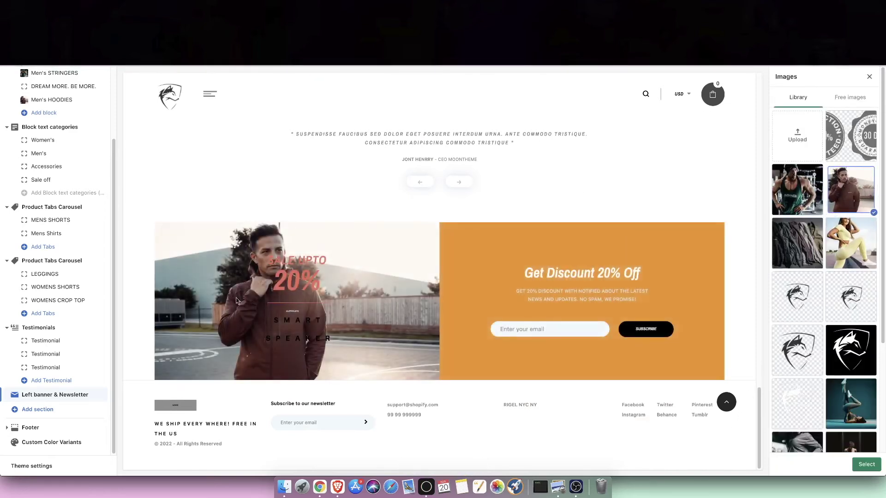
click(797, 190)
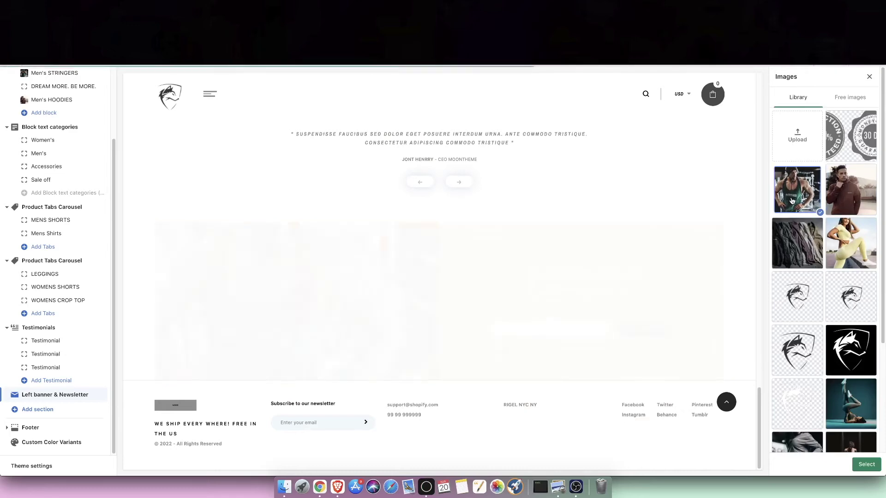
click(851, 244)
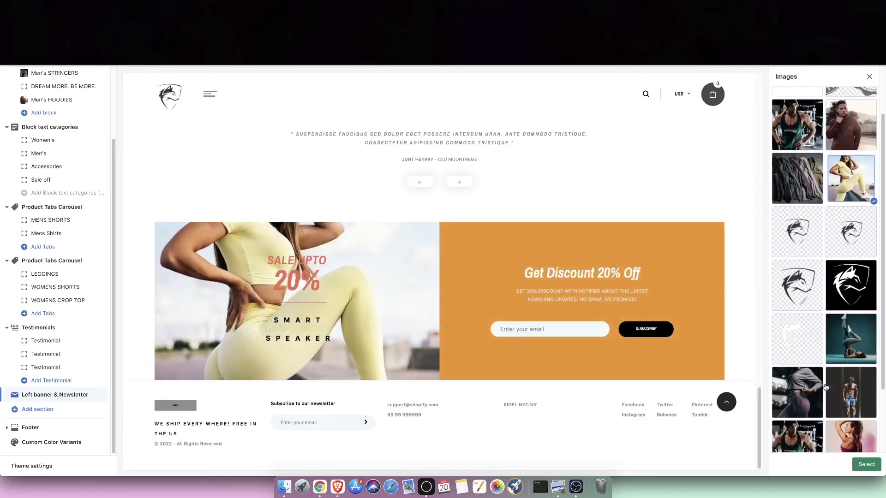
click(798, 393)
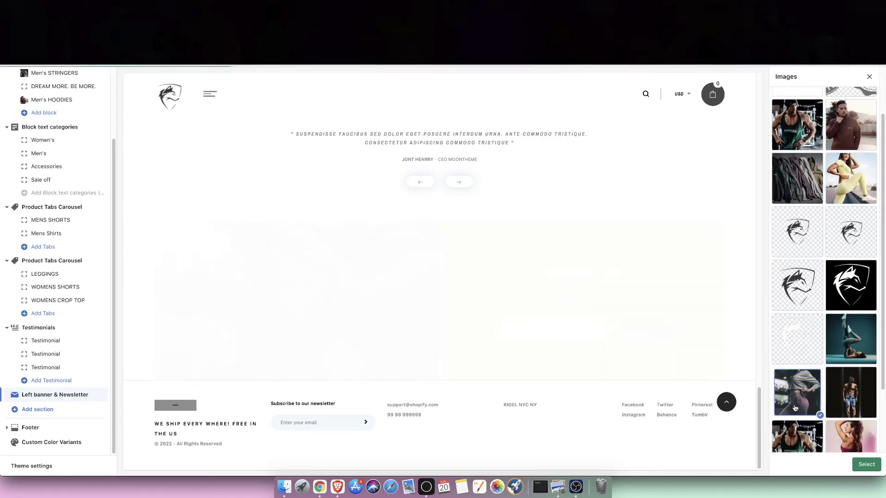
click(849, 394)
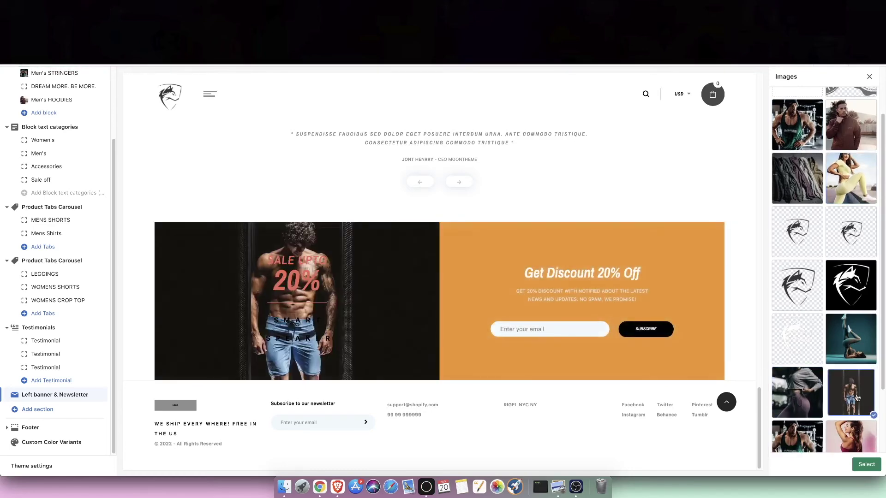
scroll(831, 416, down, 1)
click(855, 433)
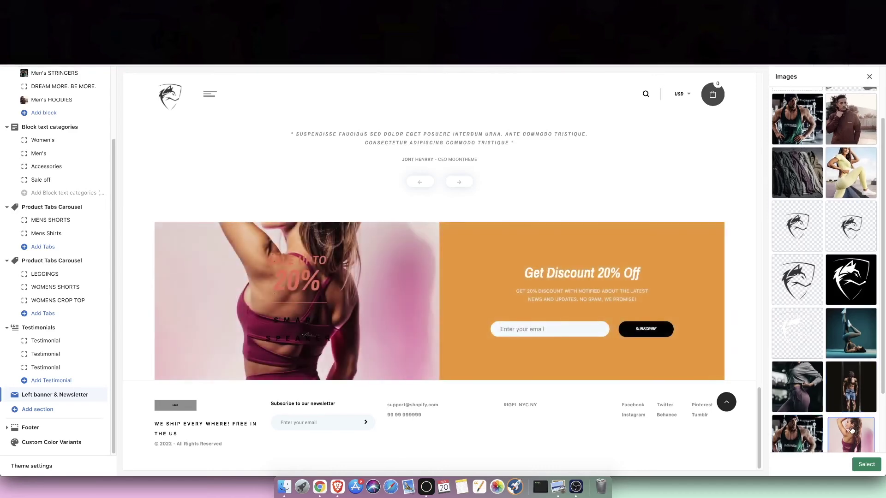
Compare the yellow-outfit and group fitness photos, and set the left content's background image to the woman in blue between two men
scroll(816, 415, down, 3)
click(803, 409)
scroll(803, 415, up, 4)
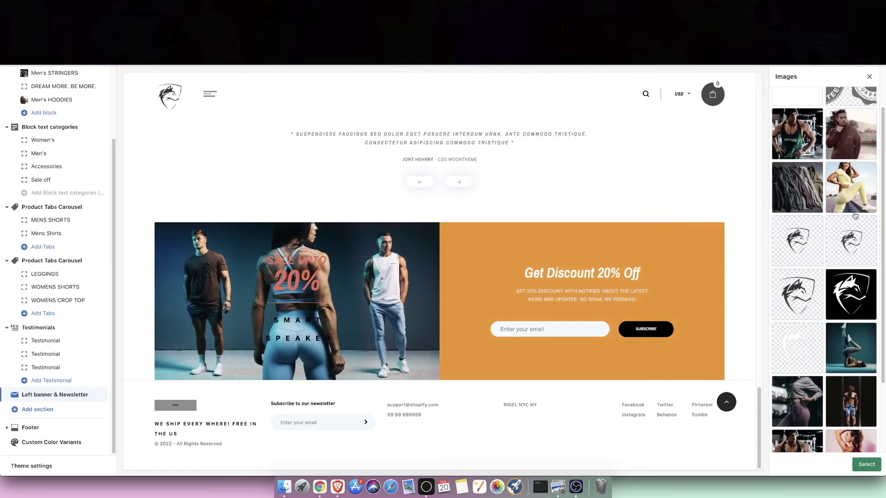
click(868, 193)
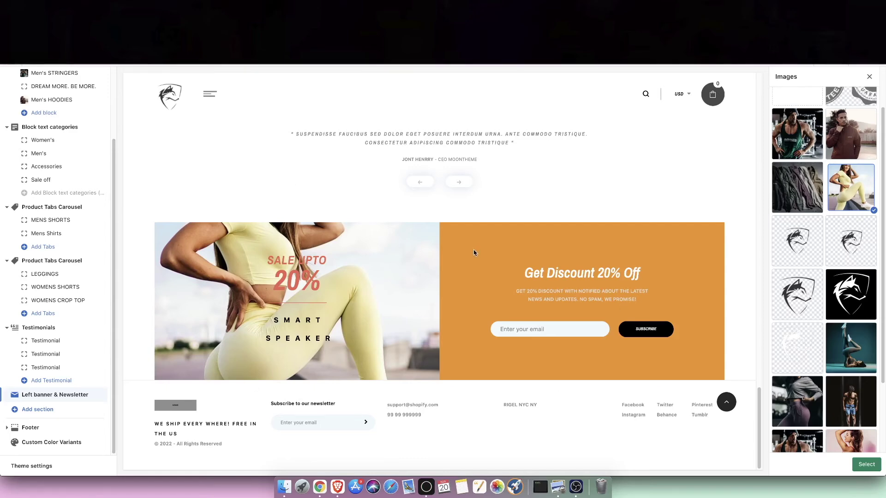
scroll(798, 416, down, 3)
scroll(798, 416, down, 2)
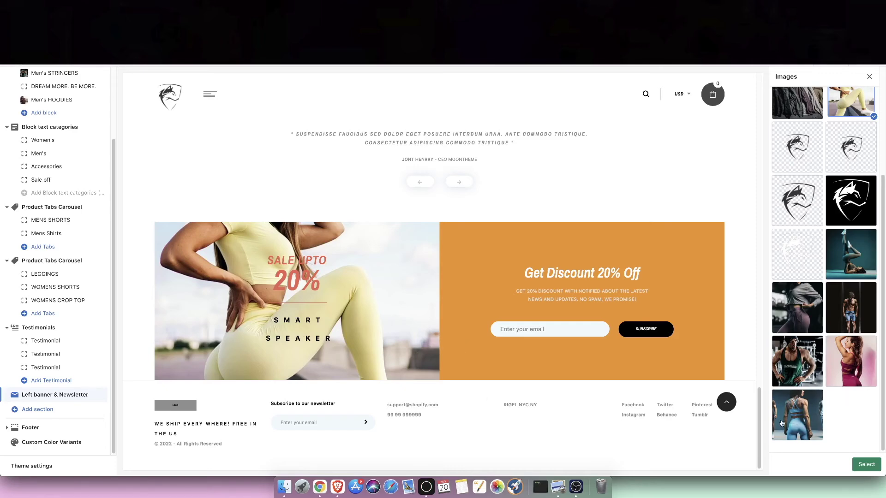
click(799, 439)
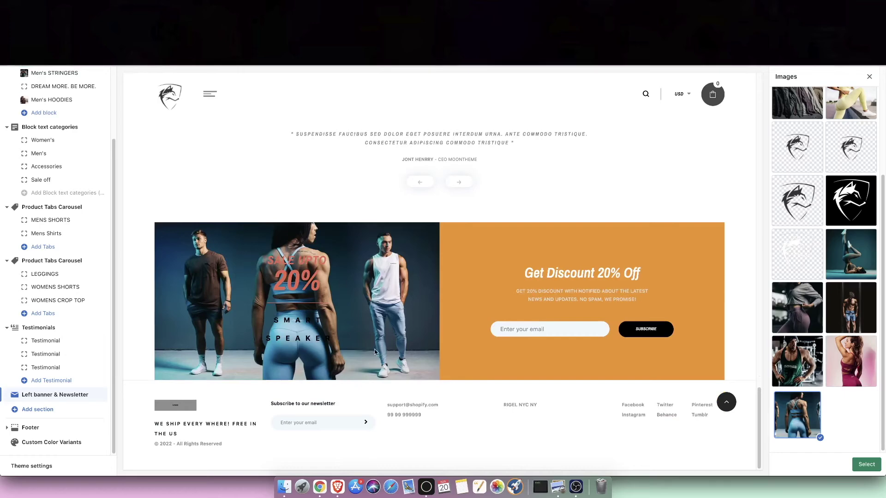
drag(523, 276, 636, 276)
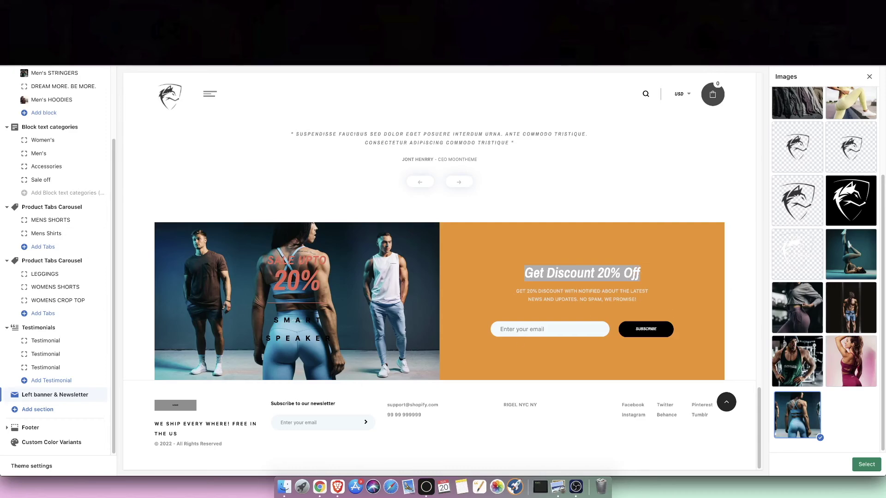
click(866, 464)
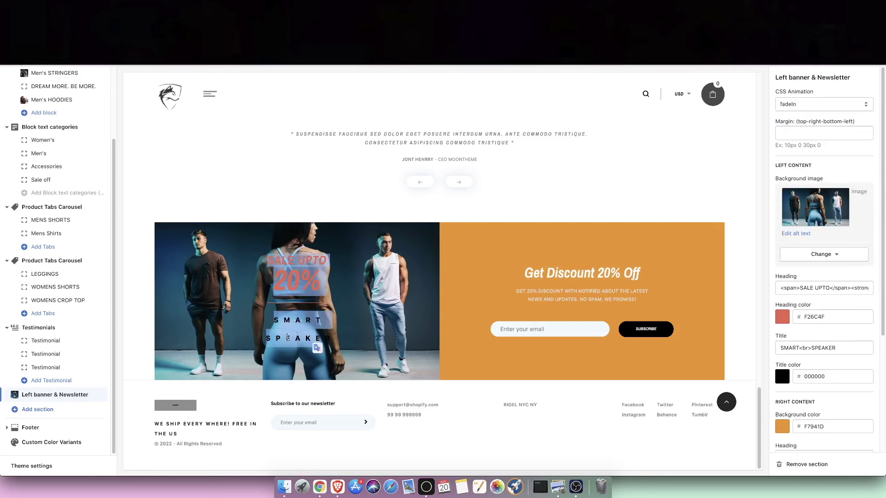
Clear the left content's heading and title text in the Left banner & Newsletter section
scroll(830, 360, down, 1)
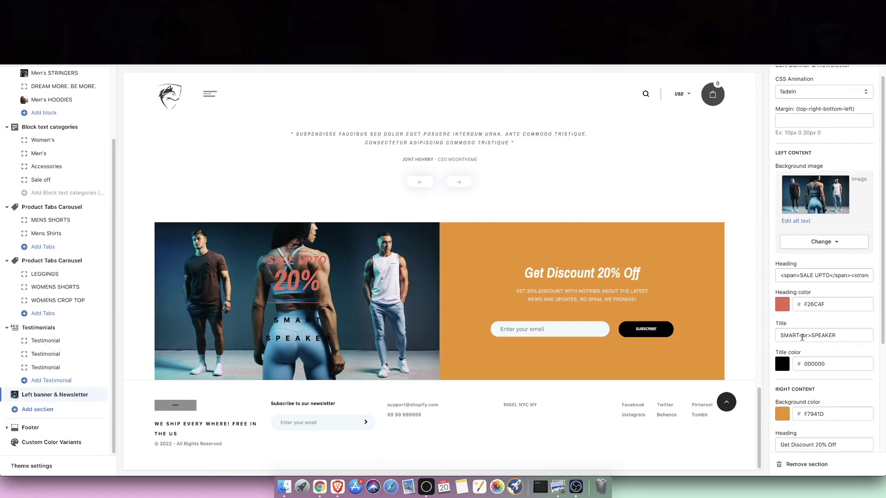
scroll(852, 374, down, 5)
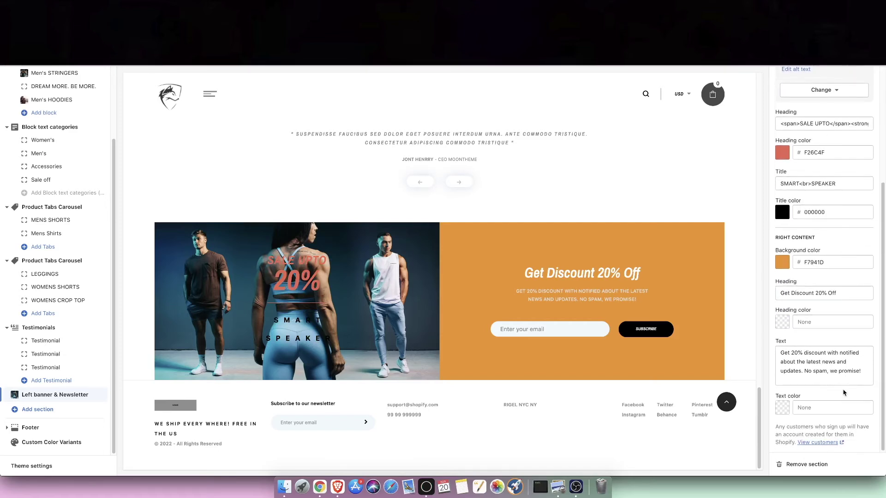
triple_click(861, 377)
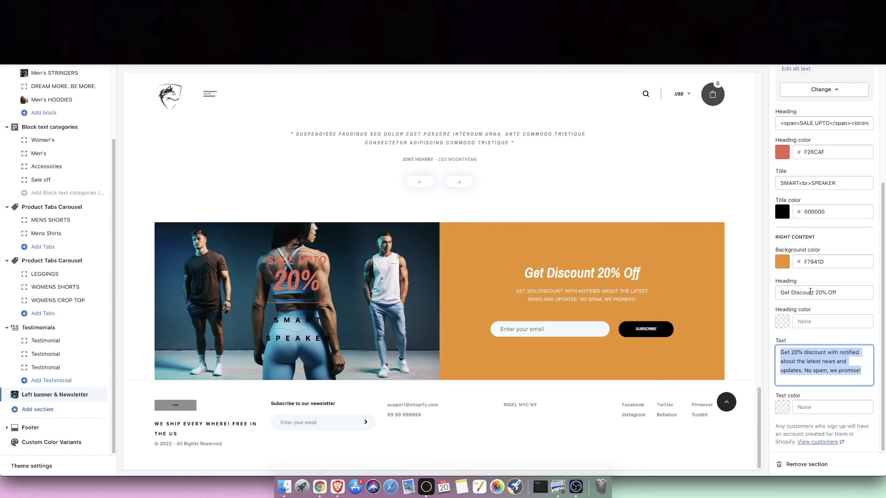
scroll(817, 306, up, 5)
double_click(785, 271)
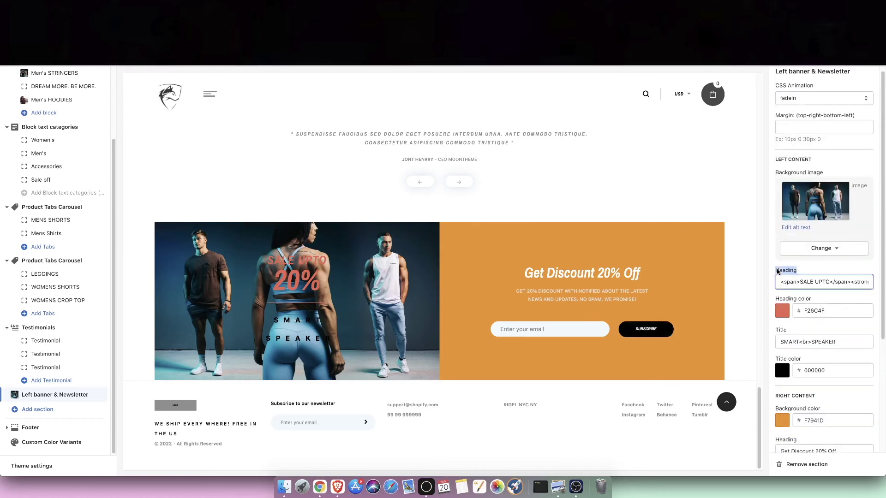
triple_click(786, 281)
key(BackSpace)
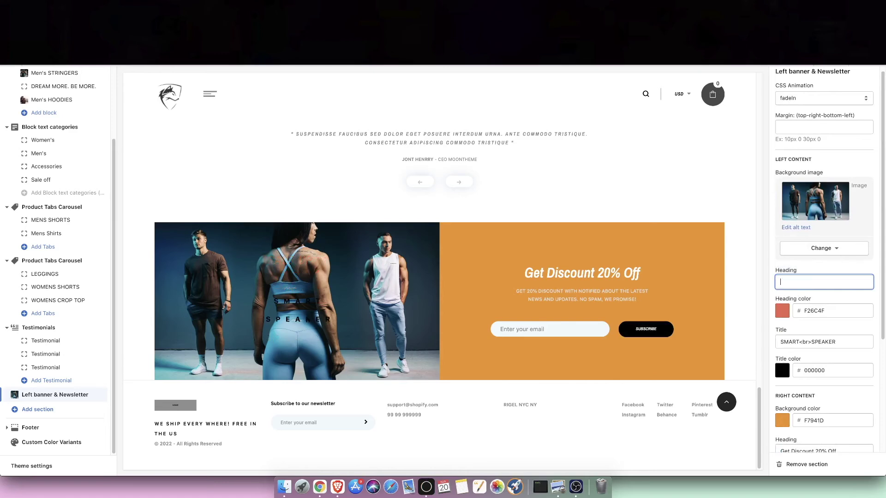
triple_click(807, 342)
key(BackSpace)
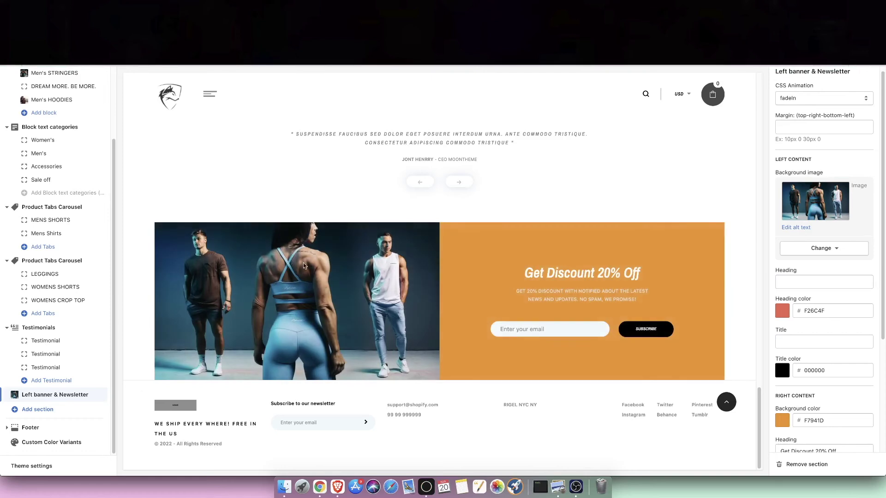
Check the newsletter banner's discount heading and subtext in the preview and save the changes
drag(587, 276, 621, 329)
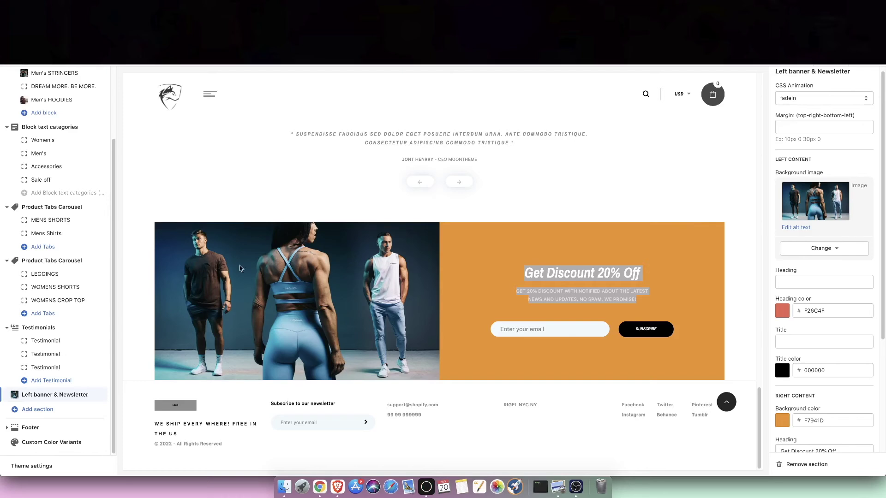
drag(520, 271, 600, 287)
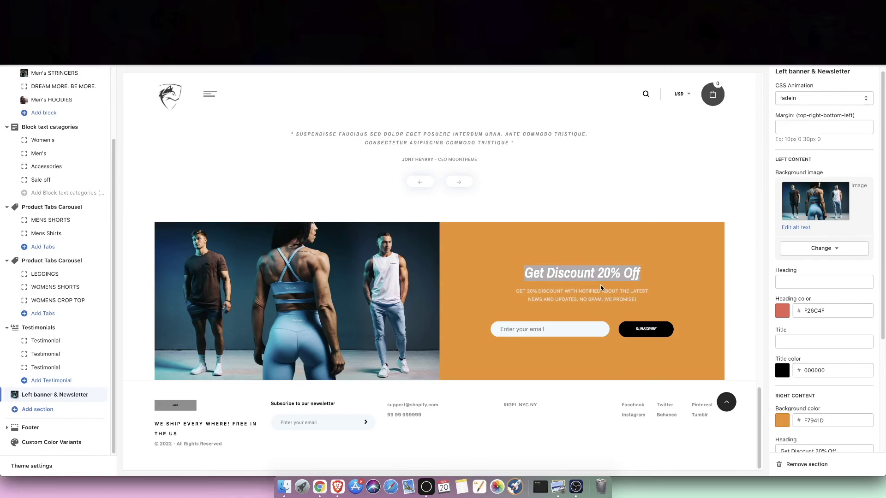
click(599, 289)
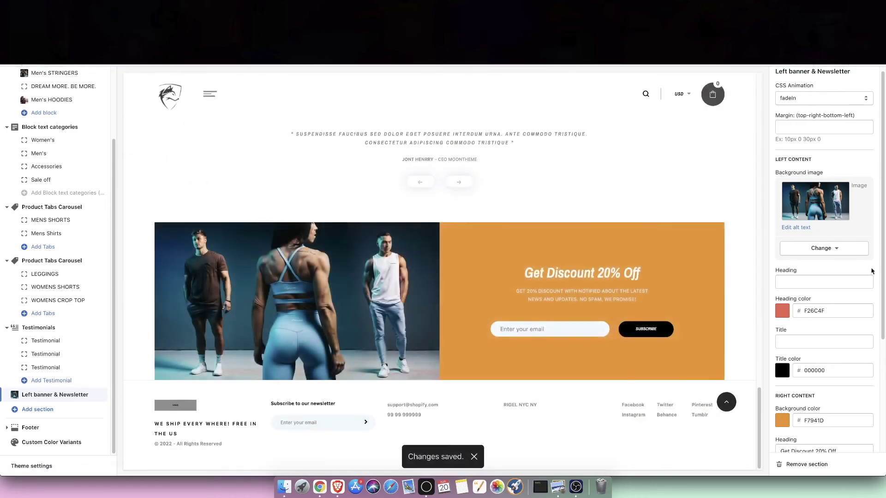
Set the Left banner & Newsletter section's margin to 0 0 30px 0
scroll(882, 309, down, 1)
scroll(882, 310, up, 1)
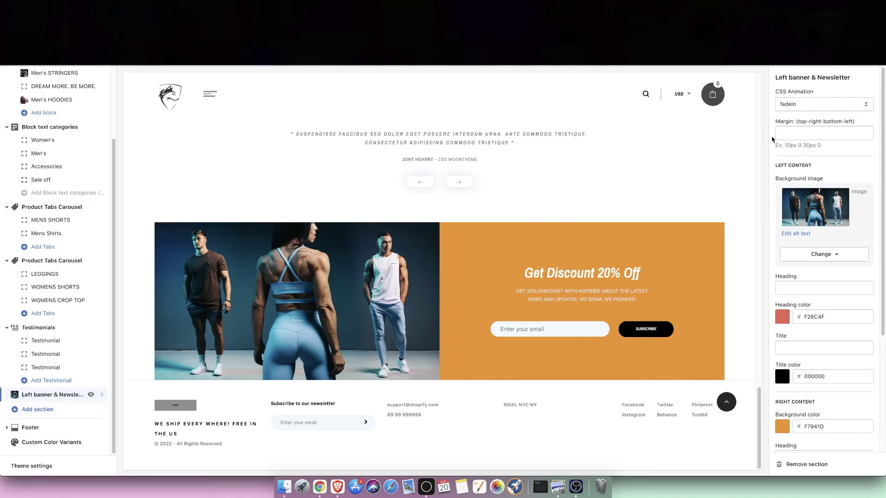
drag(794, 123, 856, 123)
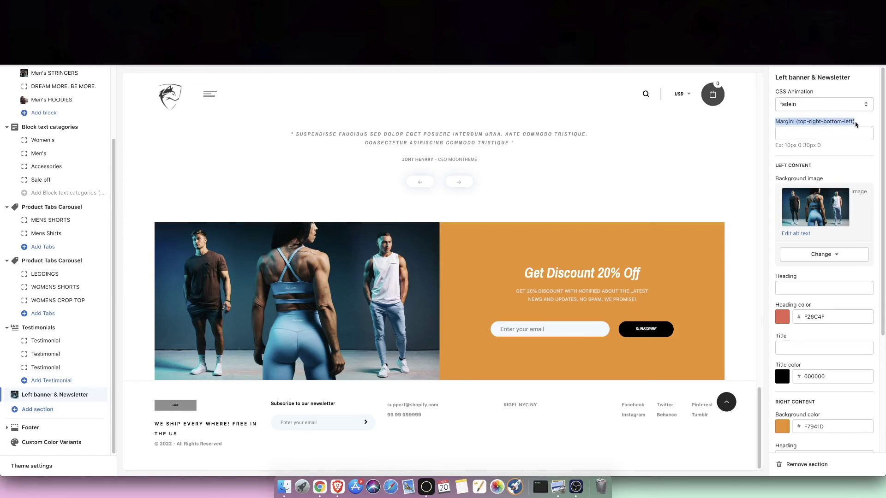
drag(783, 122, 804, 122)
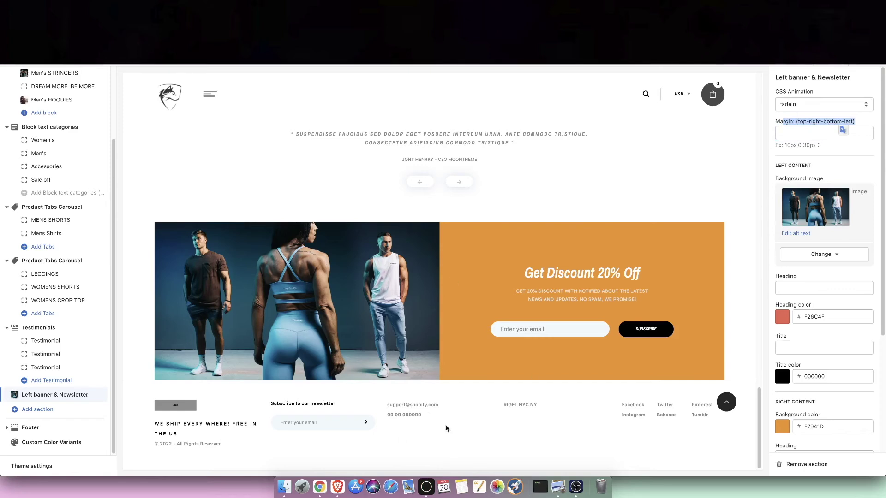
click(785, 144)
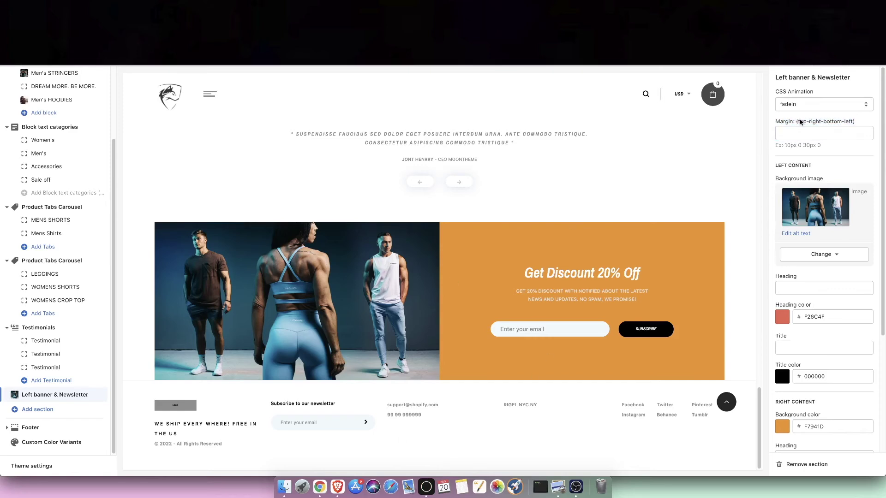
drag(820, 124, 842, 123)
click(778, 134)
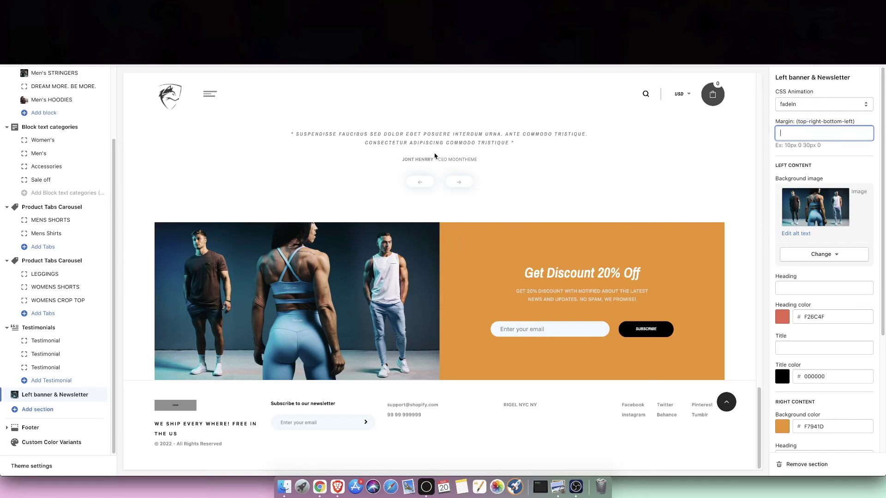
text(0)
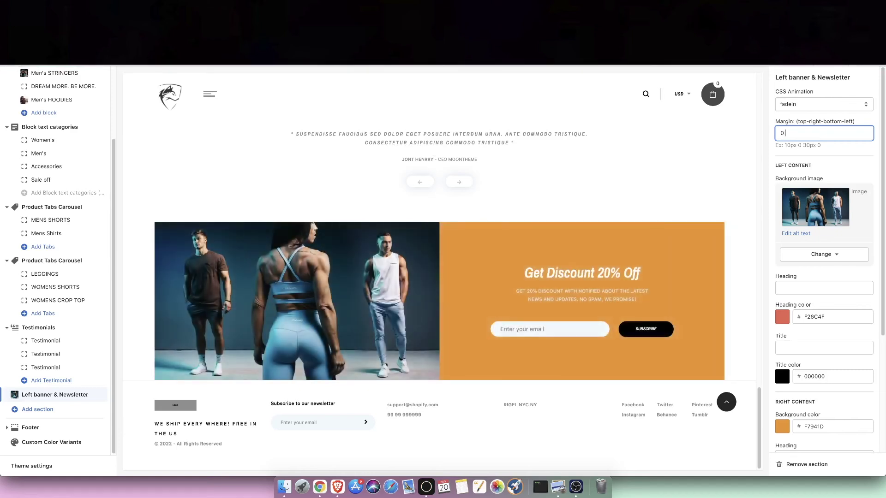
text( 0)
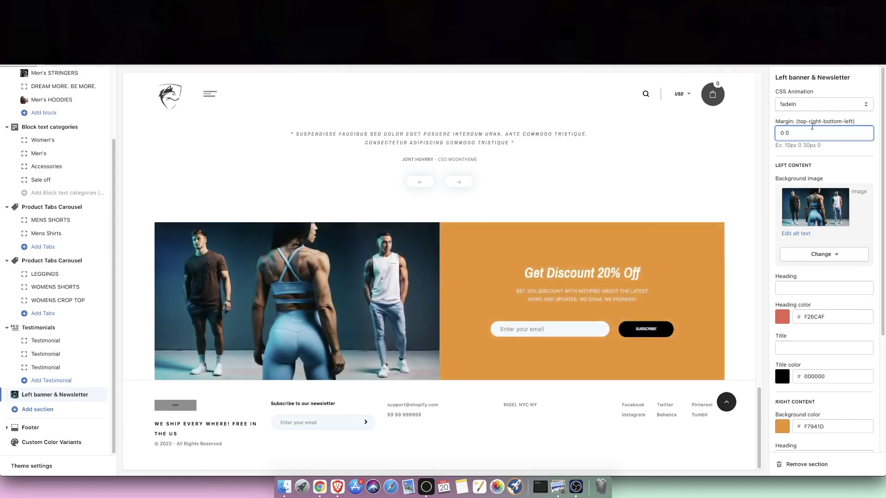
text( 30)
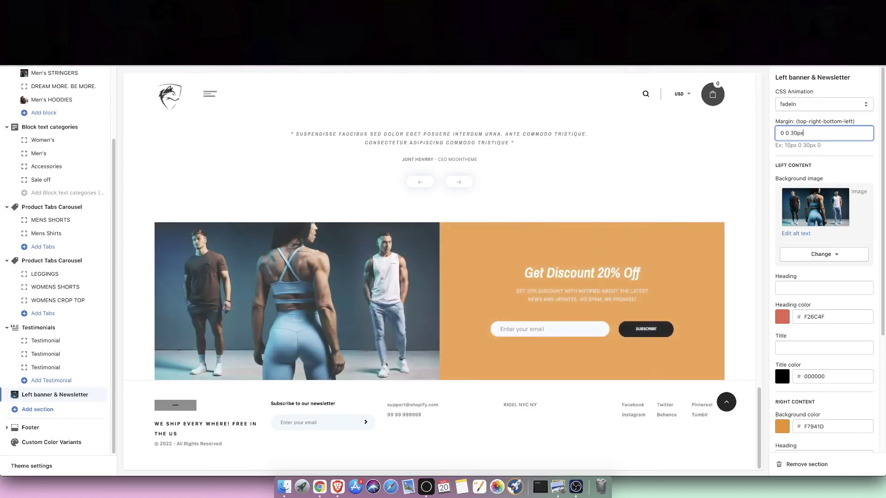
text(px)
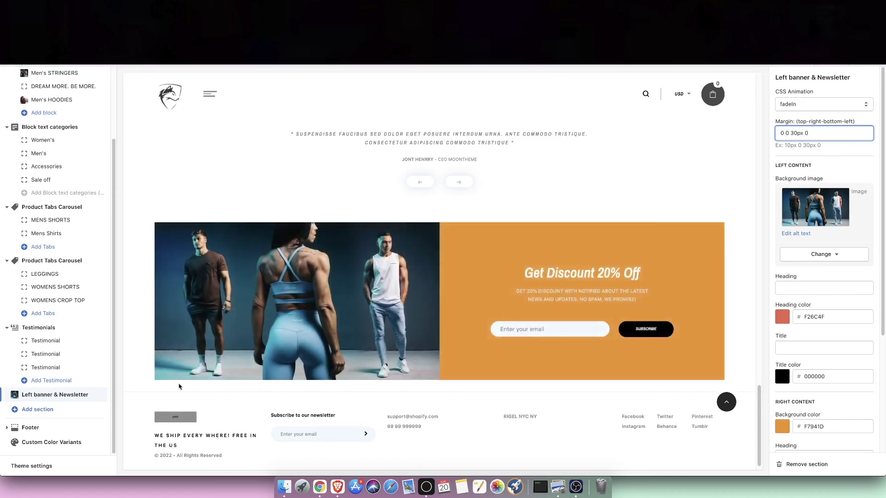
Increase the section's bottom margin to 60px, making the margin 0 0 60px 0, and save the changes
click(791, 133)
key(BackSpace)
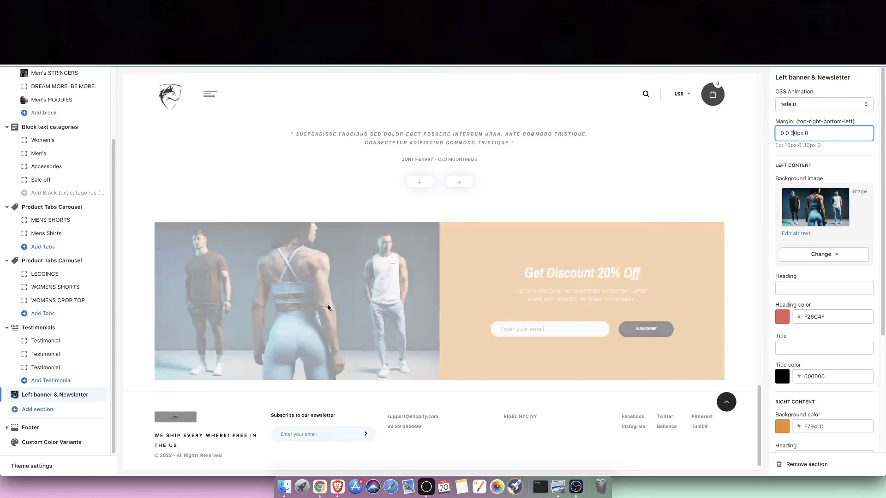
key(BackSpace)
text(5)
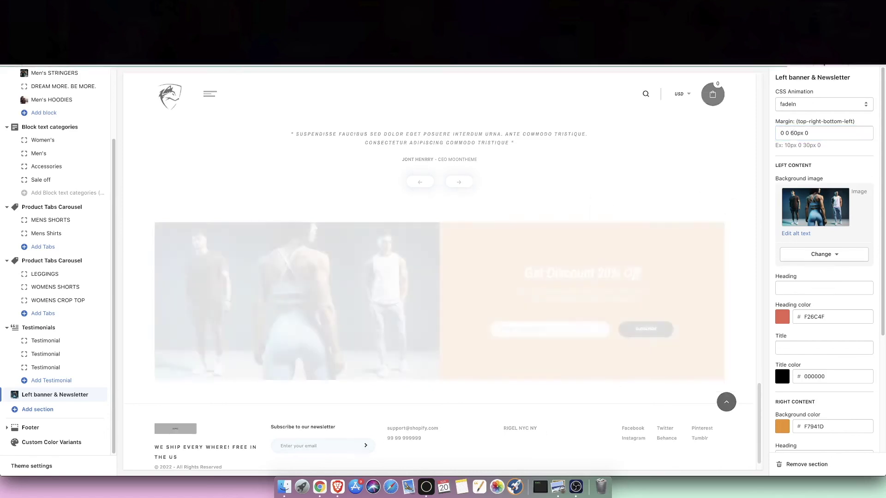
key(super+s)
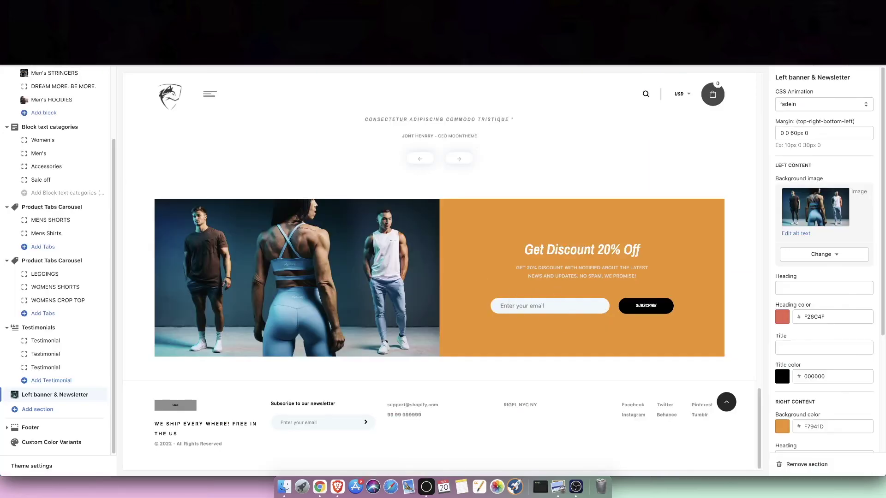
Leave the theme editor and look through the store's Marketing overview, including its recent marketing and marketing apps
click(12, 54)
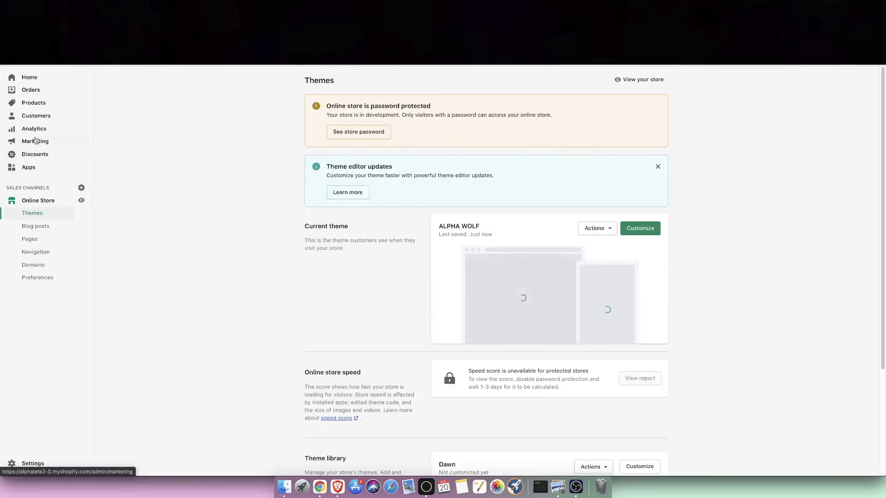
click(36, 141)
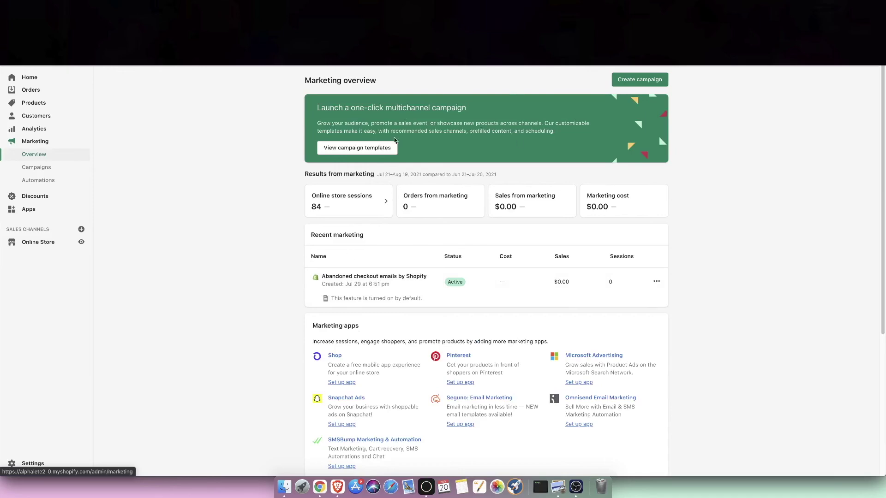
scroll(658, 303, down, 3)
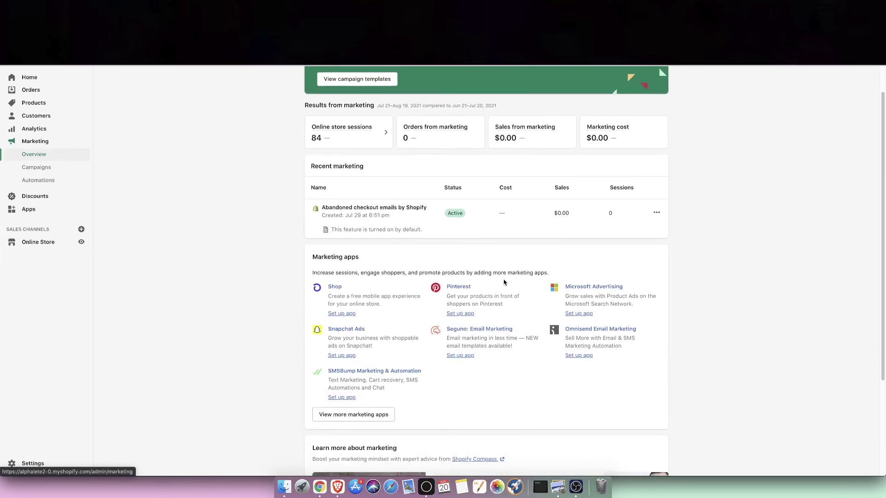
scroll(487, 293, down, 2)
scroll(487, 291, up, 5)
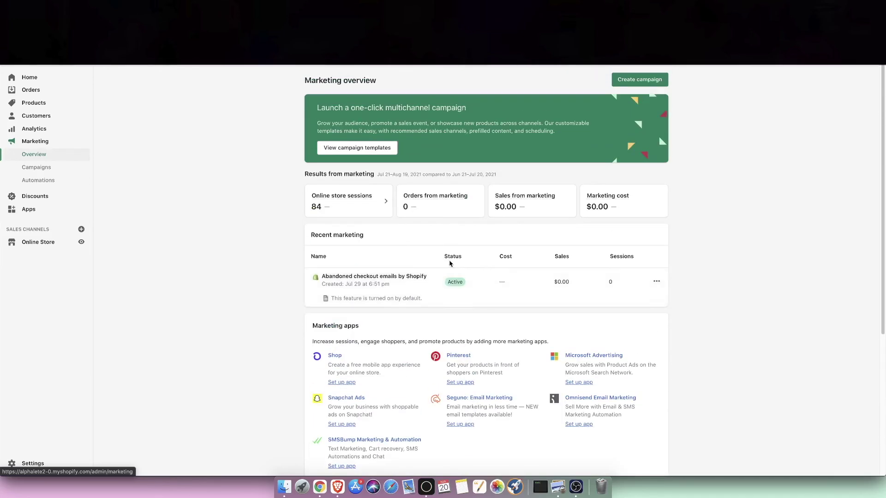
scroll(423, 285, down, 2)
Open the abandoned checkout emails entry and look over the store's checkout settings
click(423, 285)
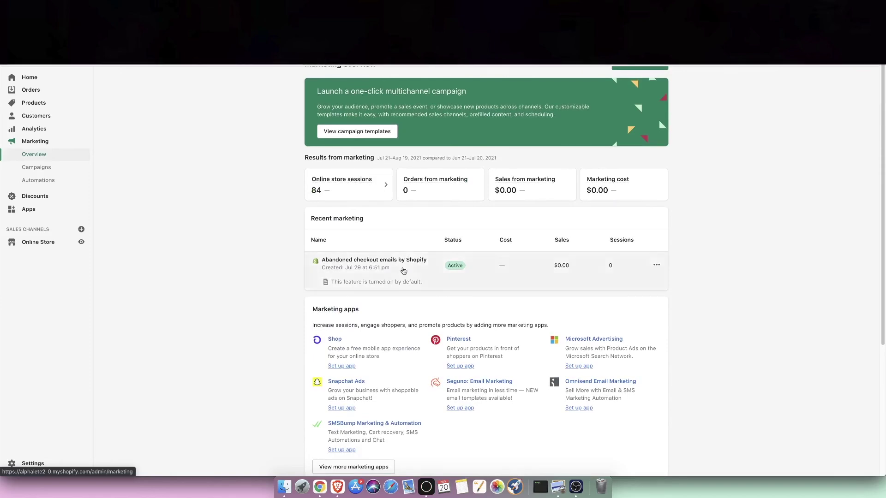
scroll(409, 336, down, 3)
scroll(531, 277, up, 3)
drag(308, 134, 558, 401)
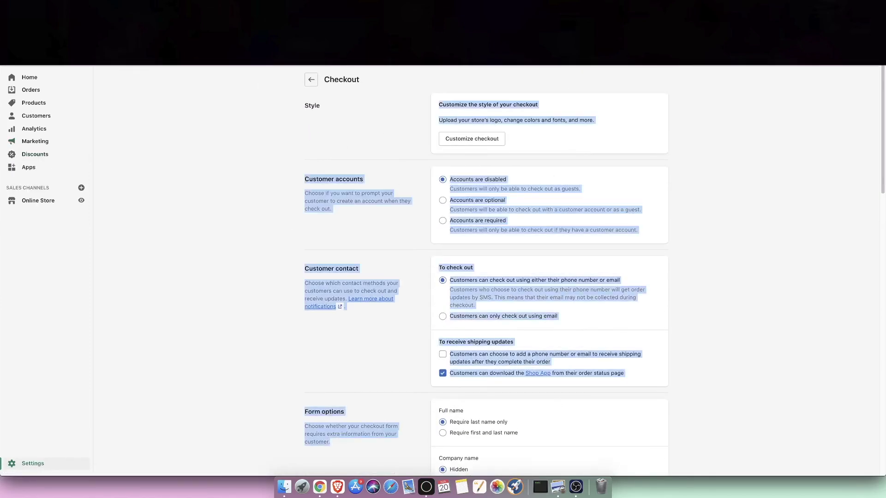
Leave the checkout settings and open the store's Apps page
click(312, 81)
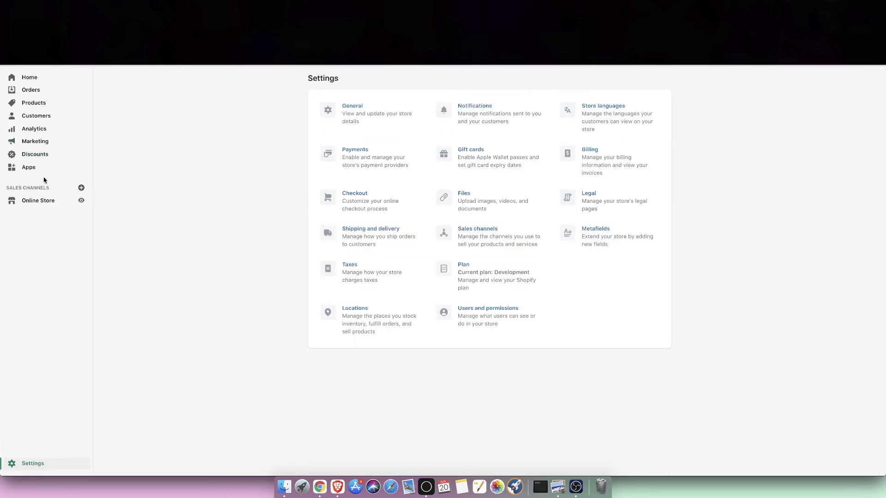
click(41, 173)
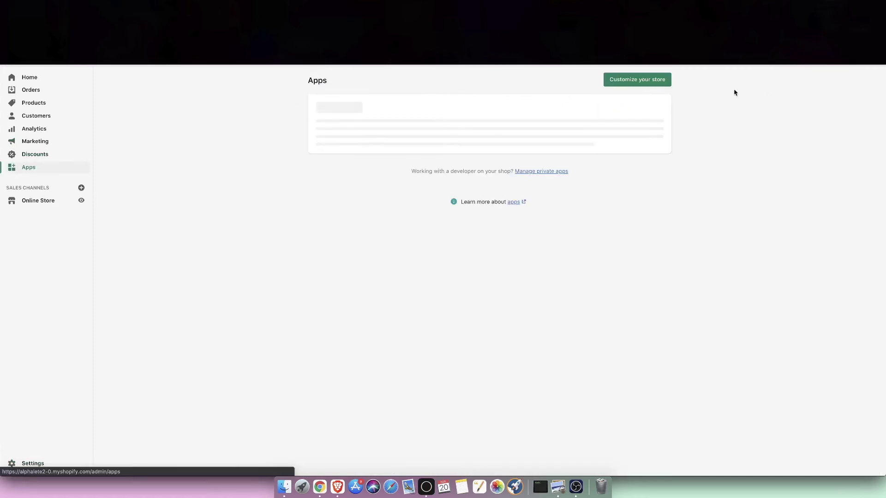
Open the Shopify App Store, search it for "email" apps and filter the results to Free
click(644, 84)
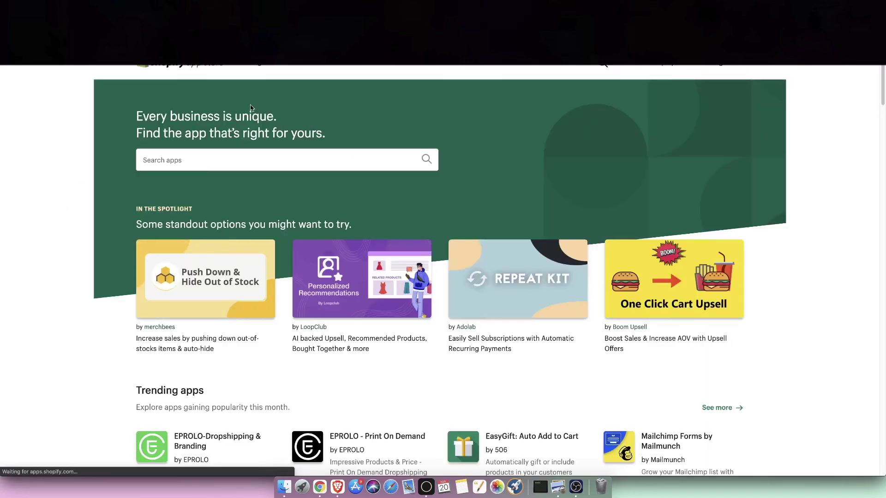
text(email)
key(Return)
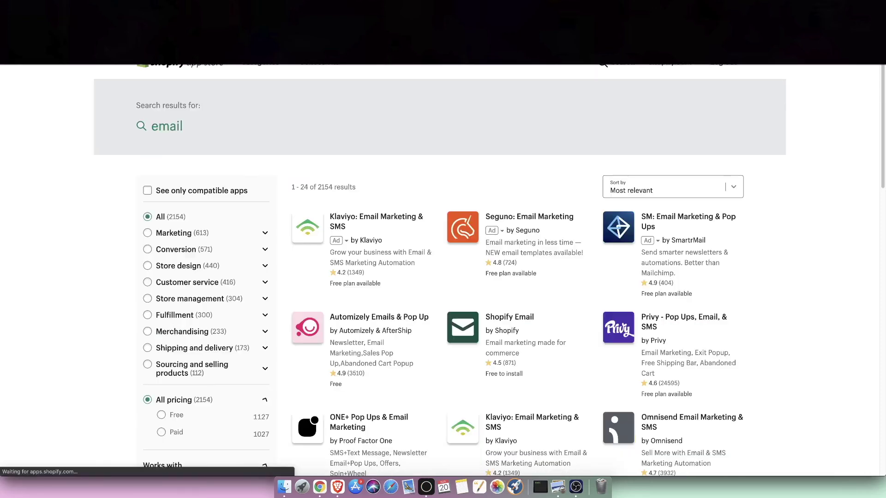
scroll(146, 452, down, 3)
click(162, 343)
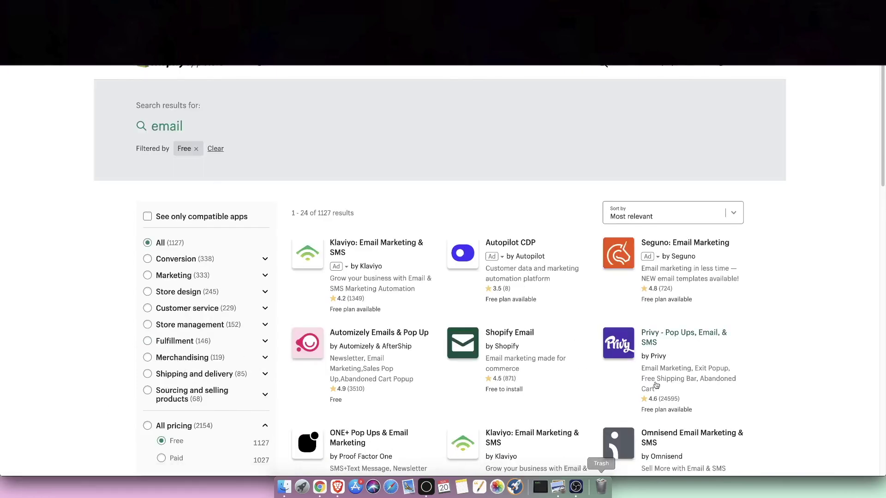
scroll(851, 393, down, 2)
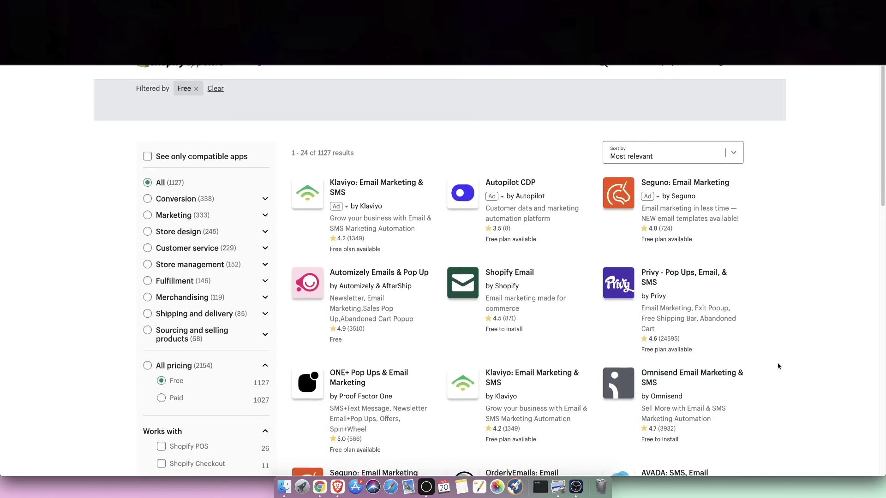
Open the Shopify Email app listing, look over its pricing and features, and close the App Store page
click(491, 279)
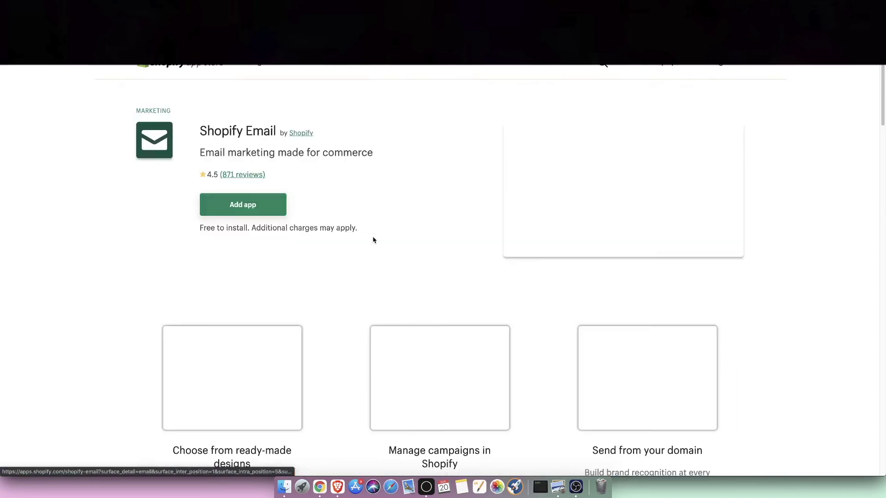
drag(364, 230, 322, 133)
scroll(257, 291, down, 7)
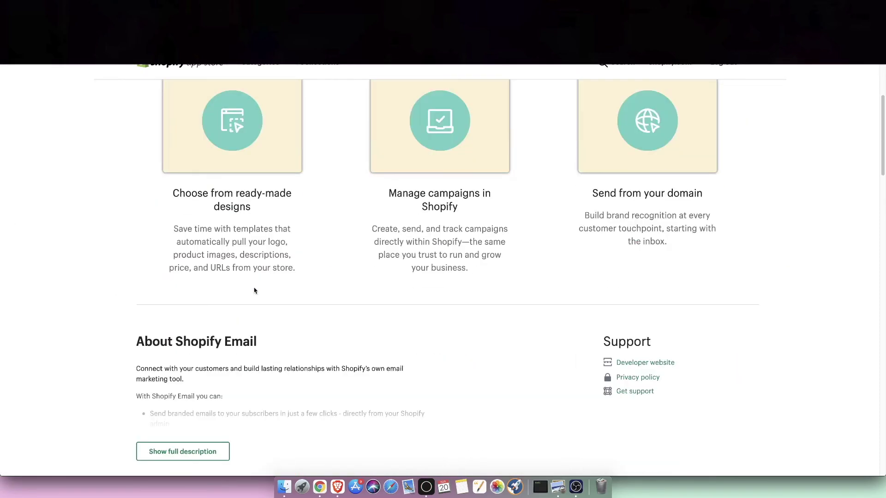
scroll(249, 276, up, 7)
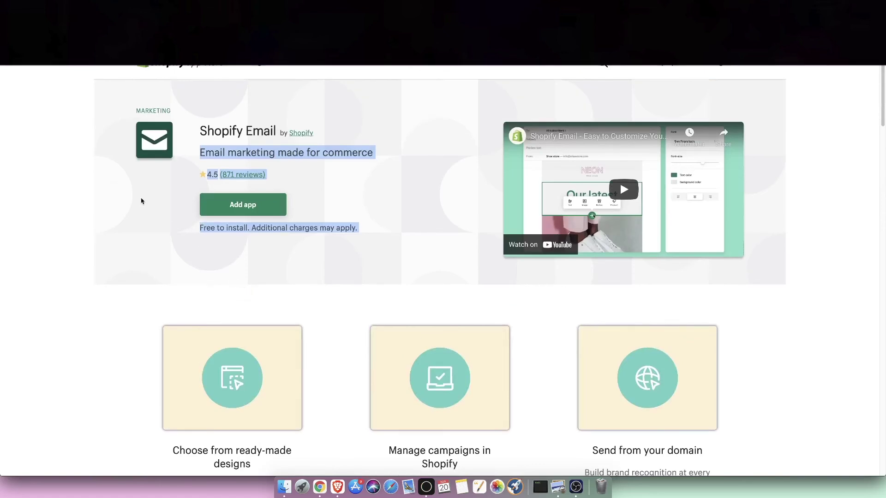
click(388, 185)
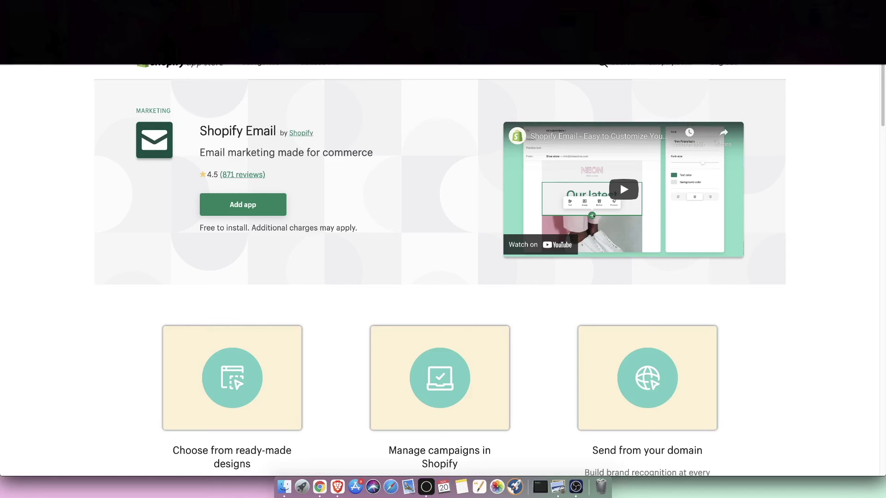
key(ctrl+w)
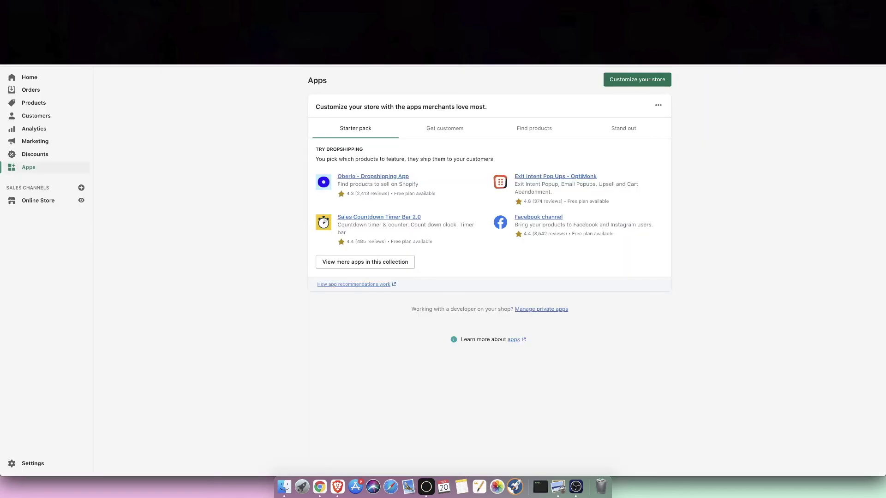
Open the current ALPHA WOLF theme for customizing and remove the Testimonials section from the home page
click(36, 201)
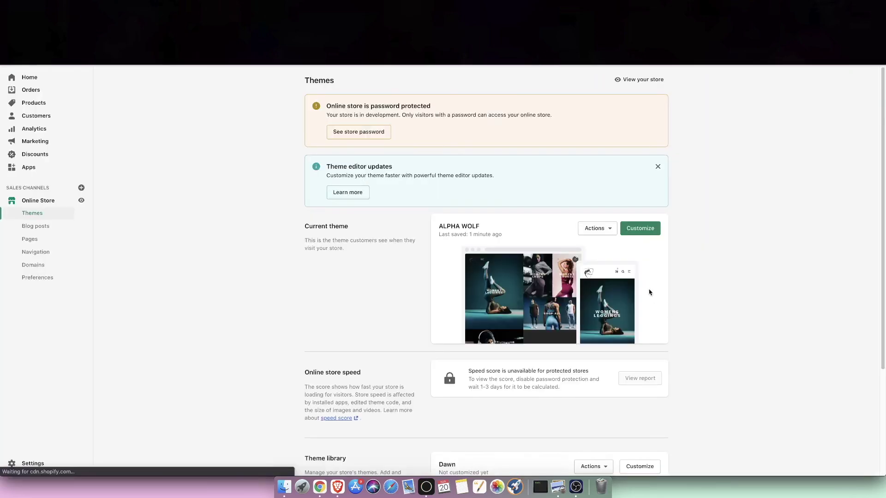
click(639, 228)
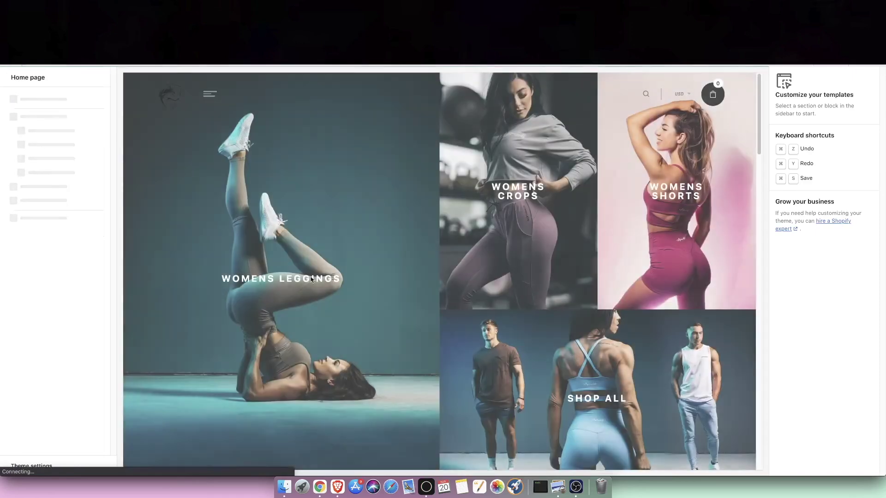
scroll(427, 304, down, 5)
scroll(428, 305, down, 20)
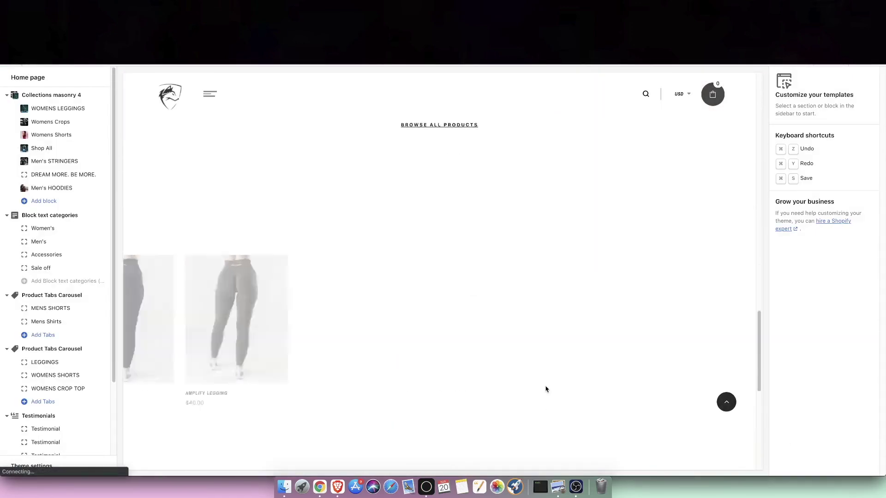
scroll(442, 260, up, 4)
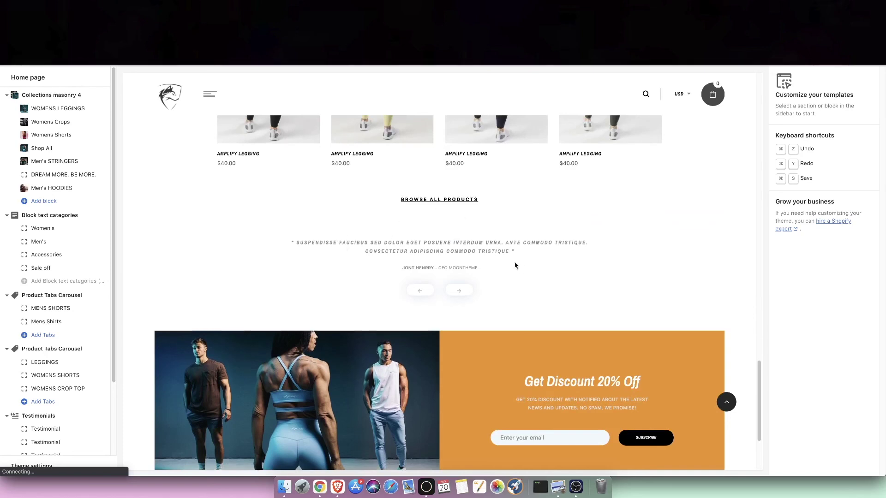
scroll(62, 370, down, 3)
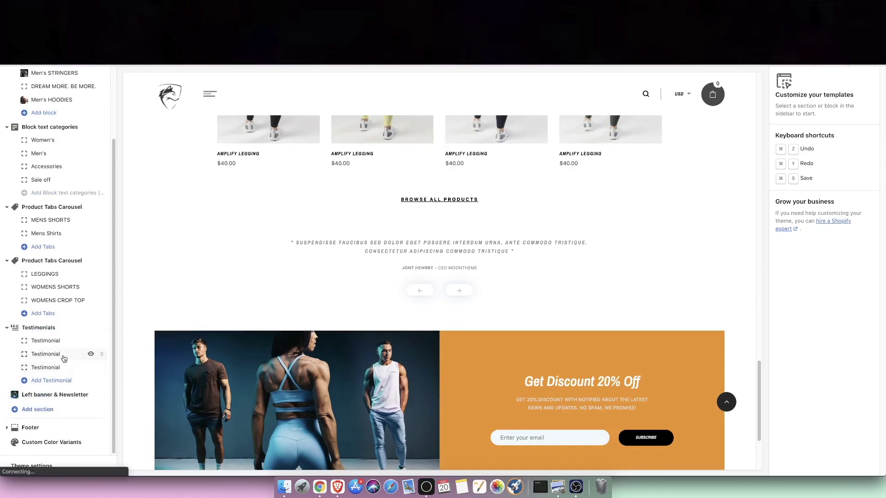
click(59, 329)
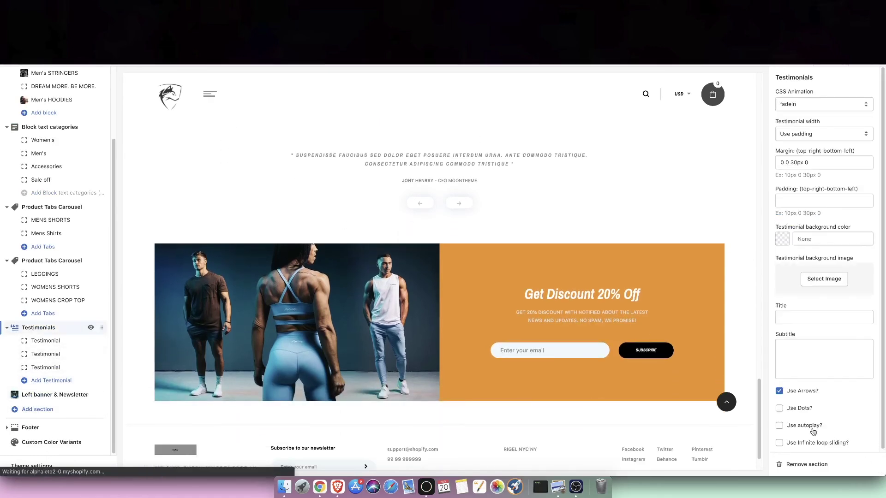
click(803, 464)
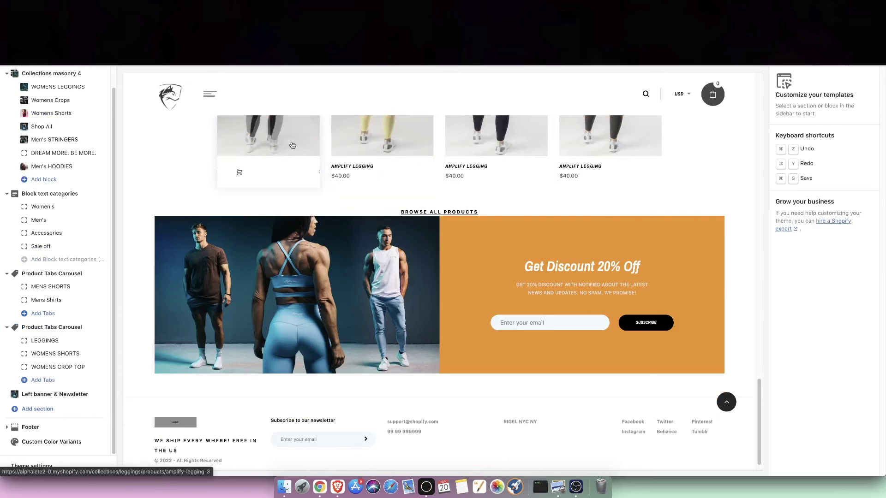
Set the Left banner & Newsletter section's margin to 30px 0 60px 0 and save the changes
click(443, 215)
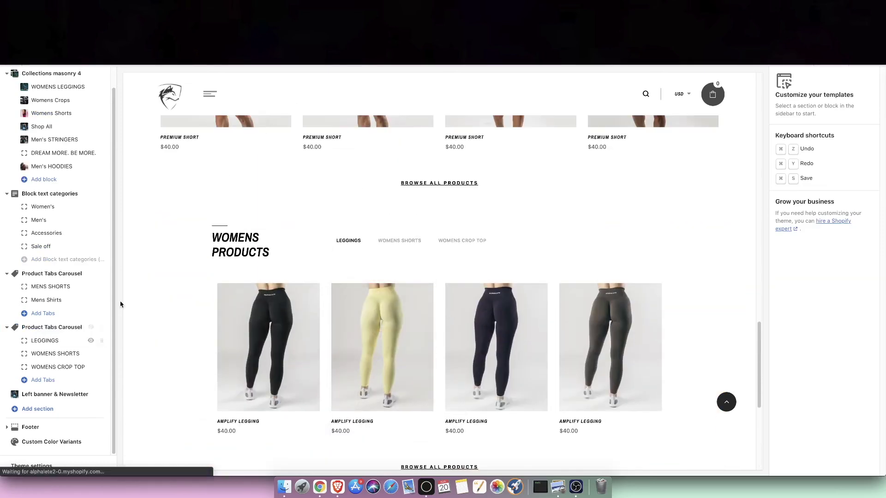
scroll(402, 350, down, 3)
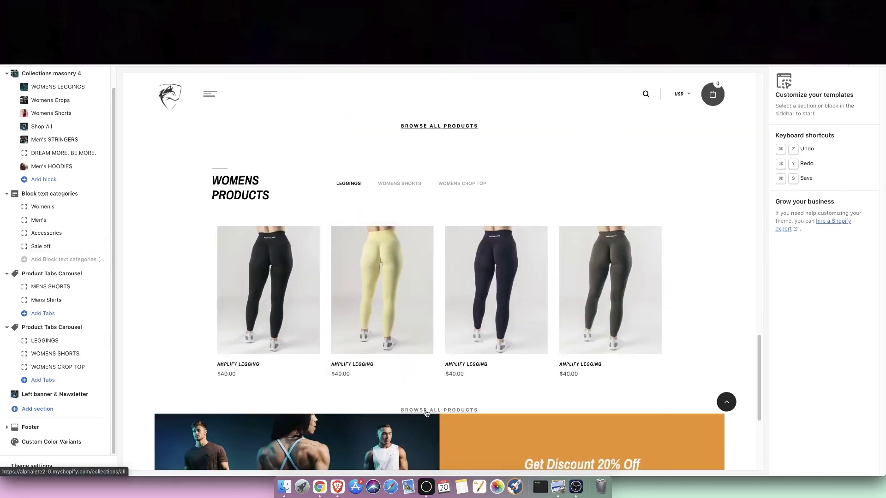
scroll(427, 406, down, 4)
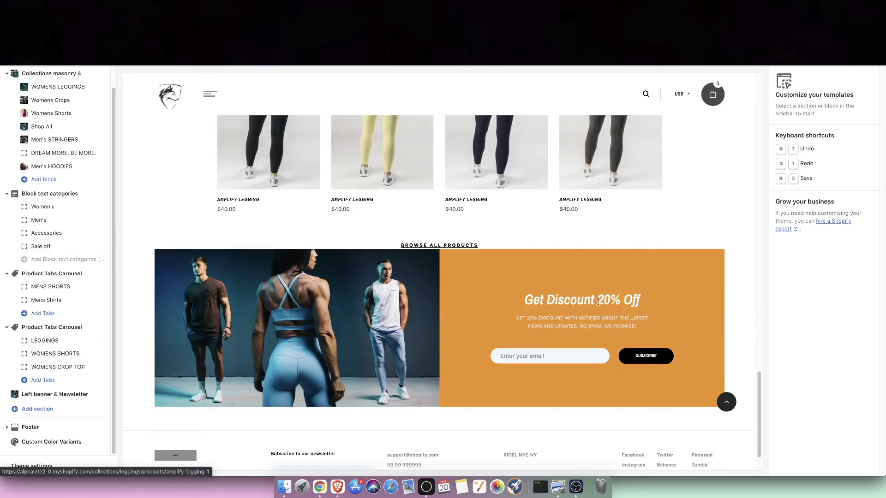
click(55, 395)
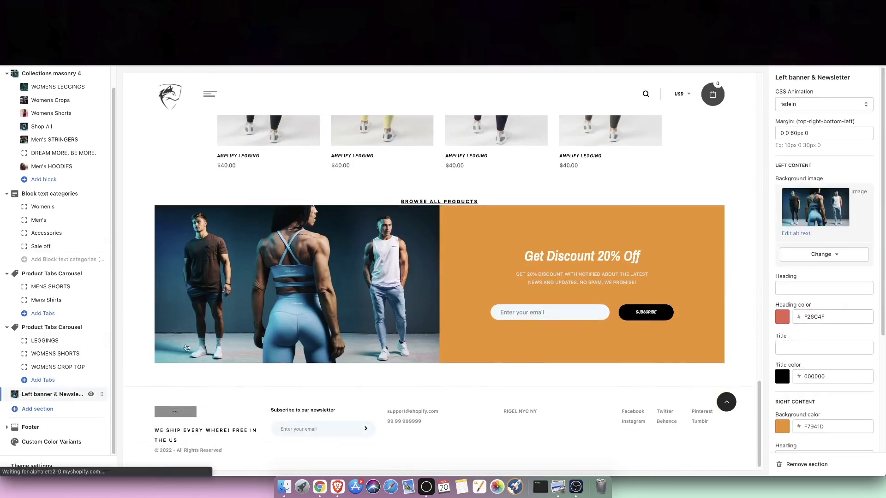
click(781, 133)
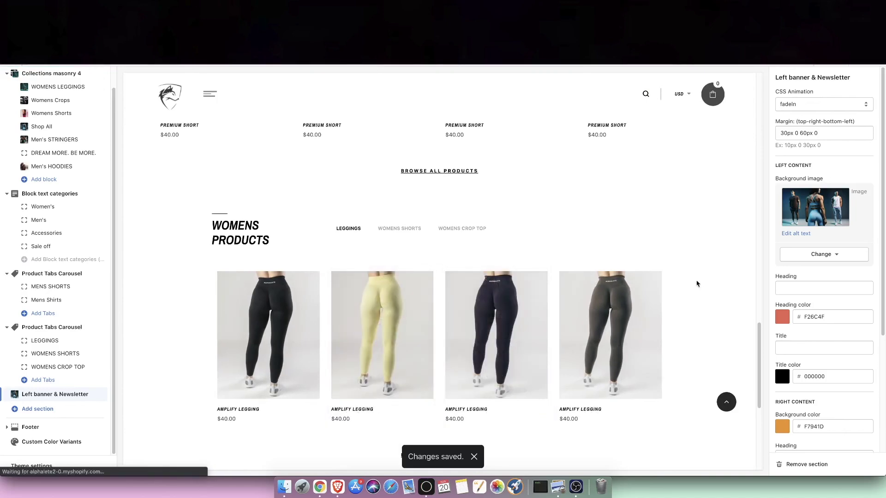
Review the home page preview, examining the collection tiles, text block, New Arrivals and womens products carousels, and newsletter banner spacing
scroll(644, 386, down, 6)
scroll(645, 386, up, 17)
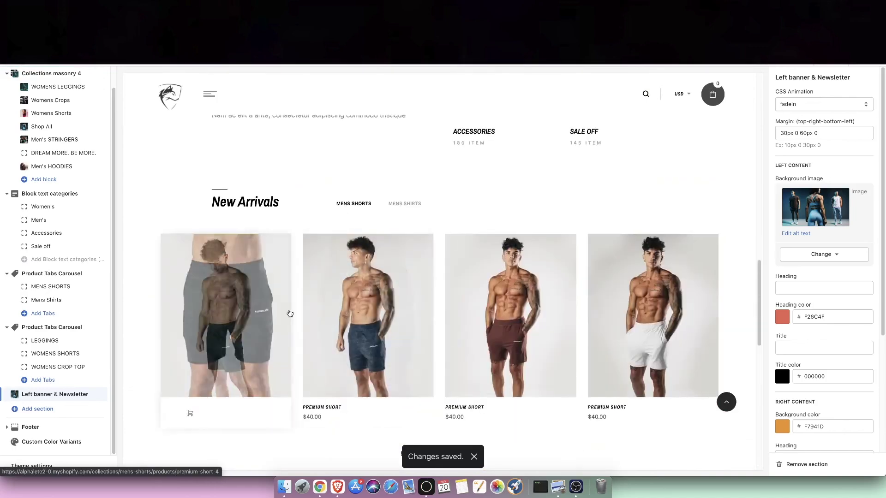
scroll(286, 311, up, 5)
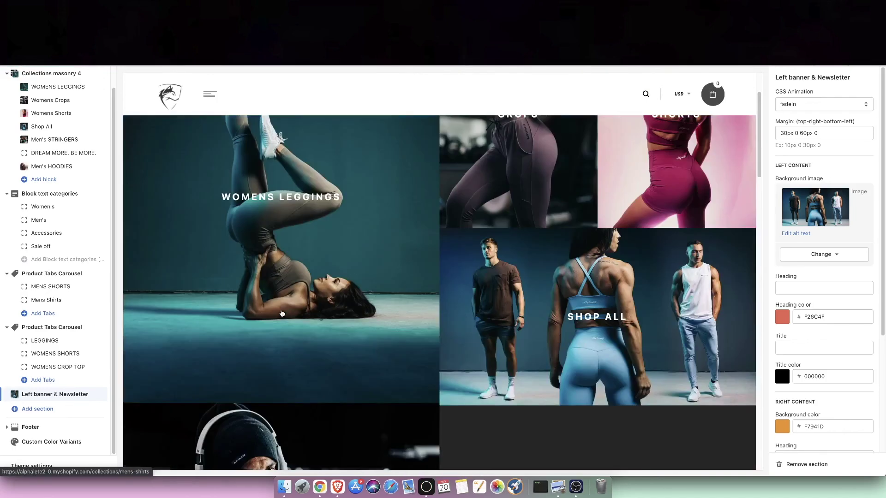
scroll(371, 329, up, 2)
scroll(258, 277, down, 5)
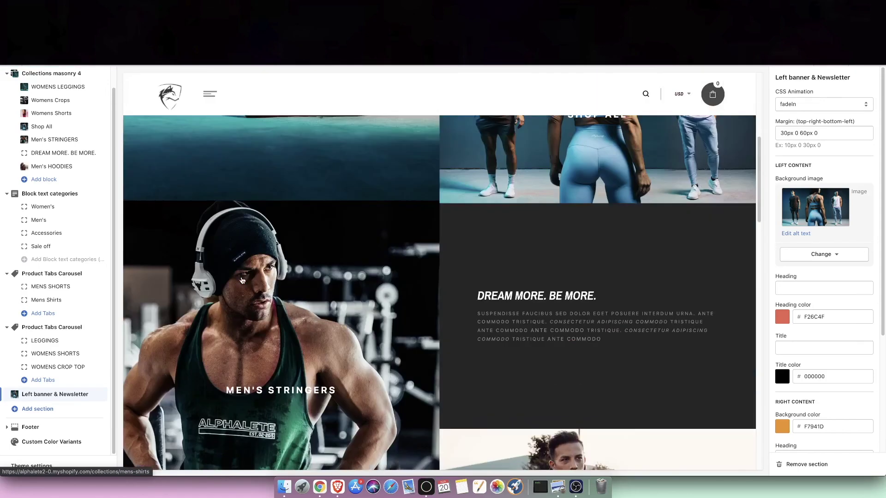
scroll(246, 253, down, 2)
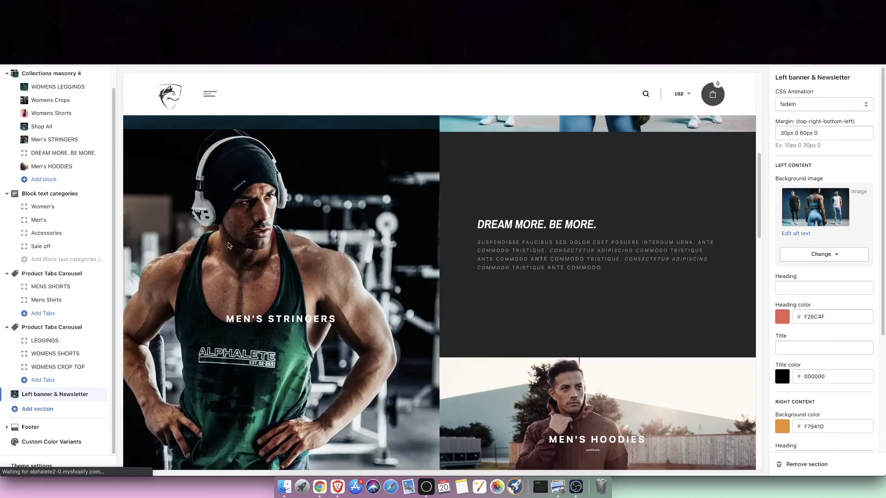
scroll(600, 431, up, 6)
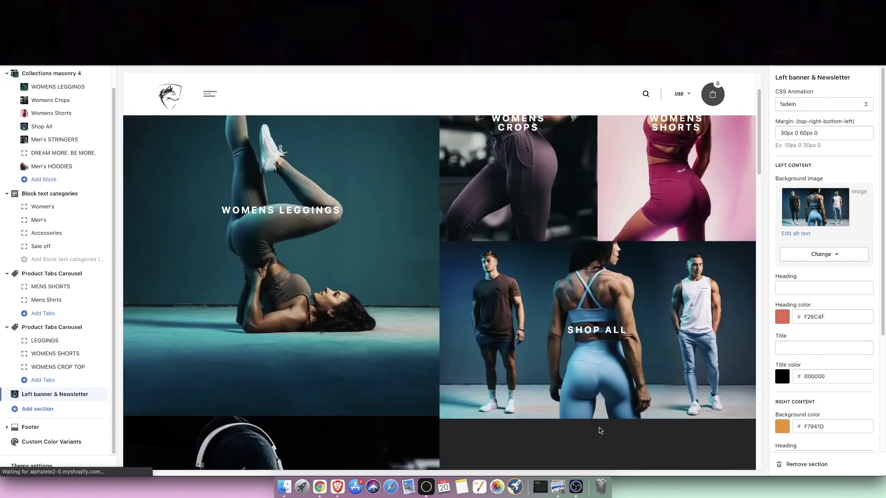
scroll(482, 400, up, 2)
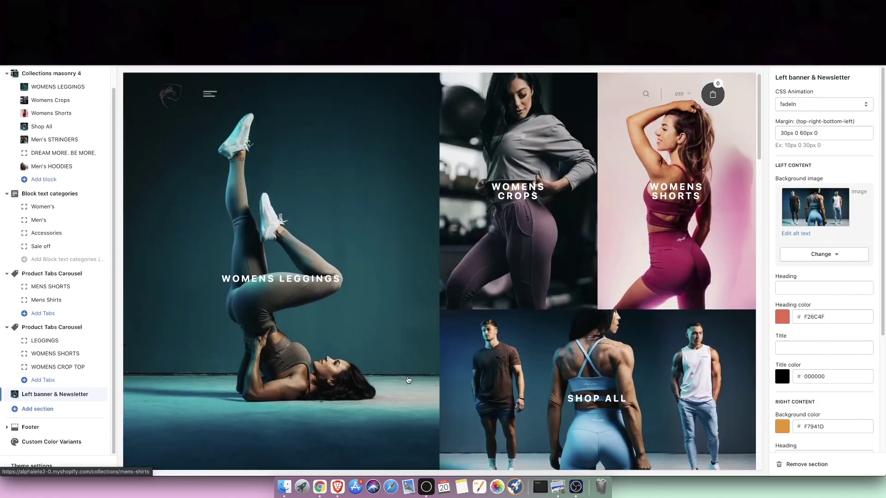
click(381, 375)
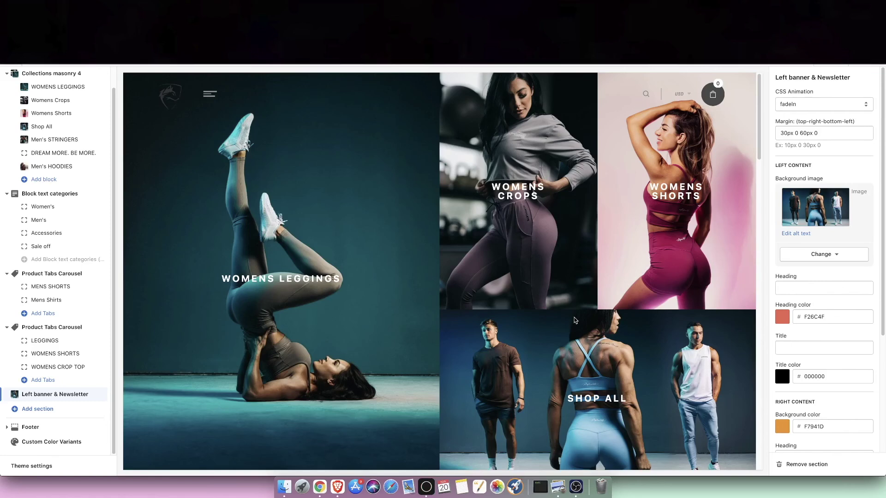
scroll(460, 393, down, 2)
scroll(459, 393, down, 6)
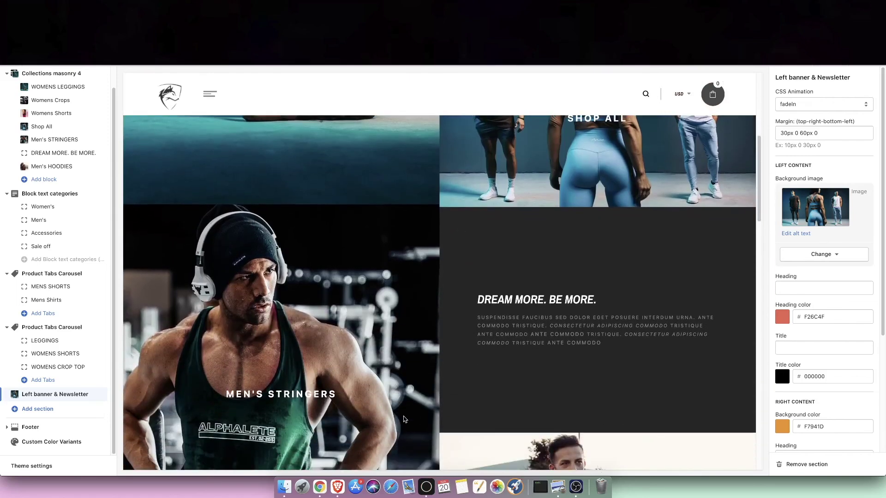
scroll(471, 366, up, 12)
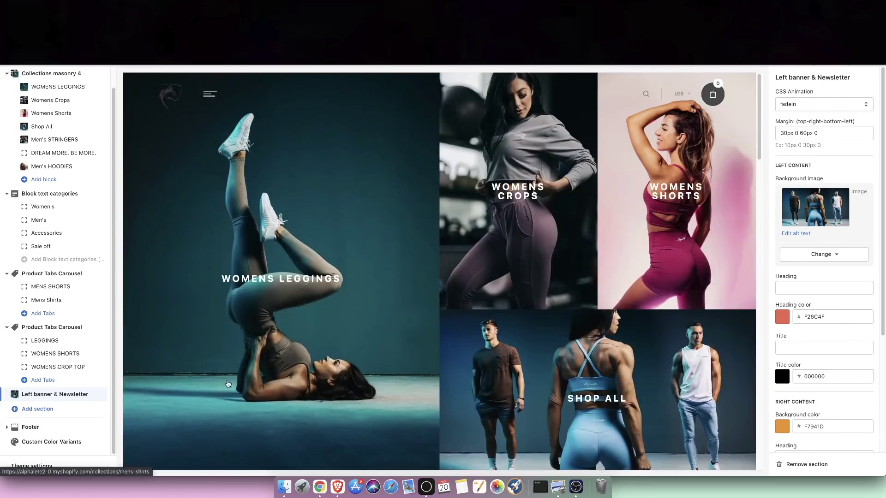
scroll(269, 365, down, 20)
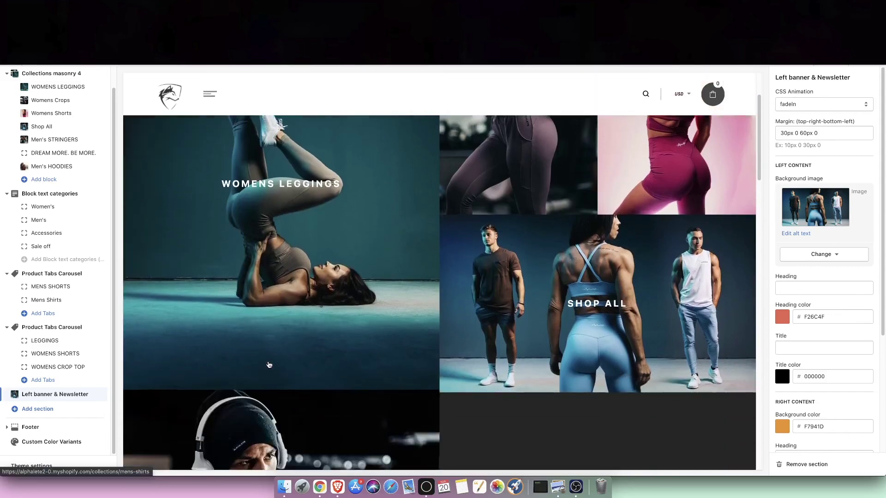
scroll(407, 372, down, 15)
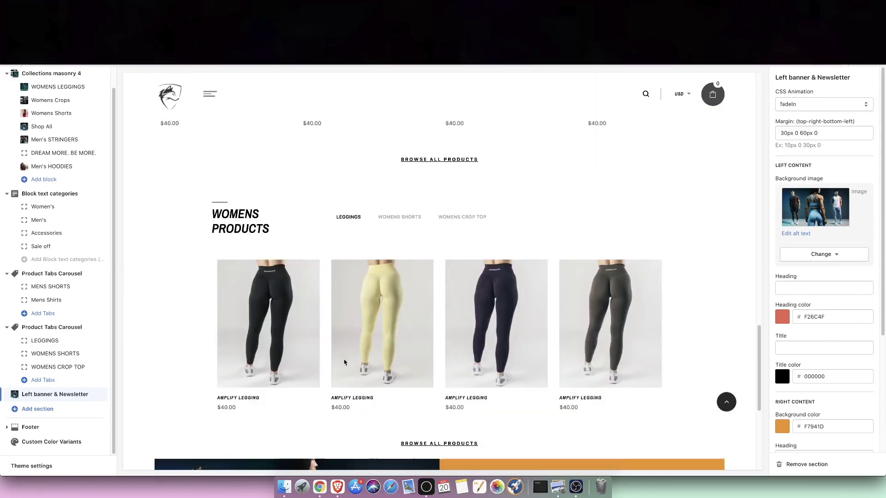
scroll(211, 375, up, 20)
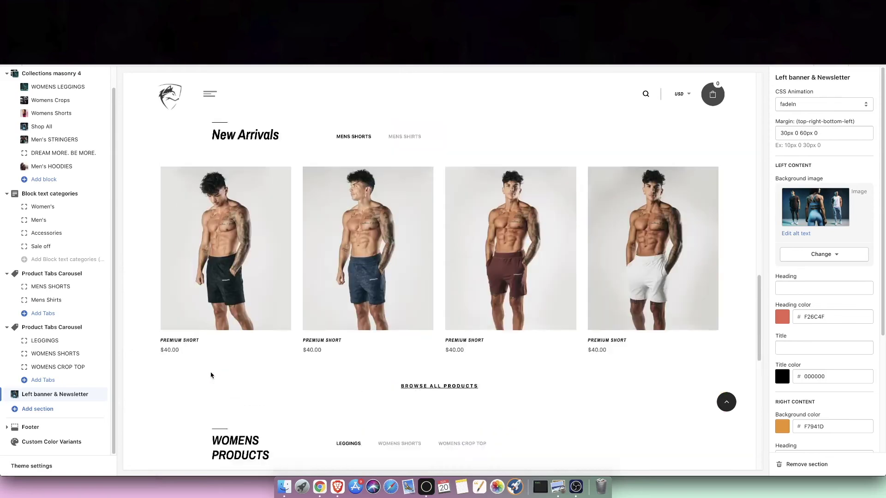
scroll(209, 380, up, 10)
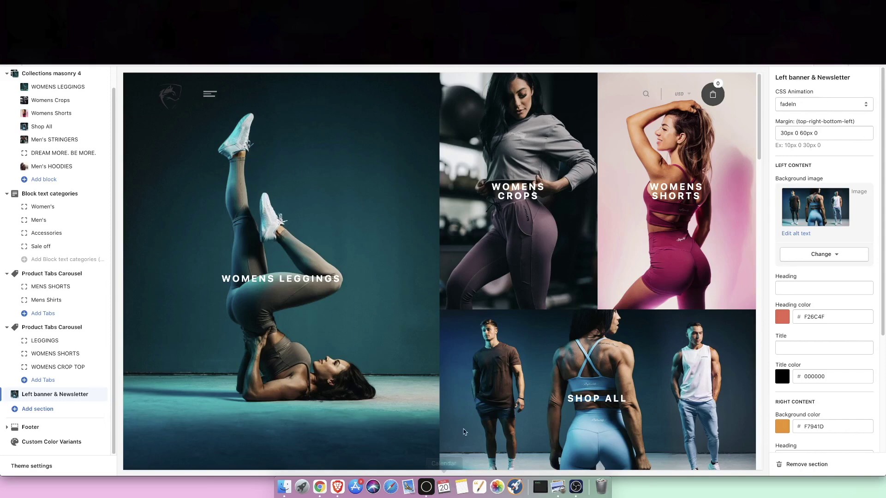
scroll(463, 428, down, 1)
scroll(463, 427, down, 10)
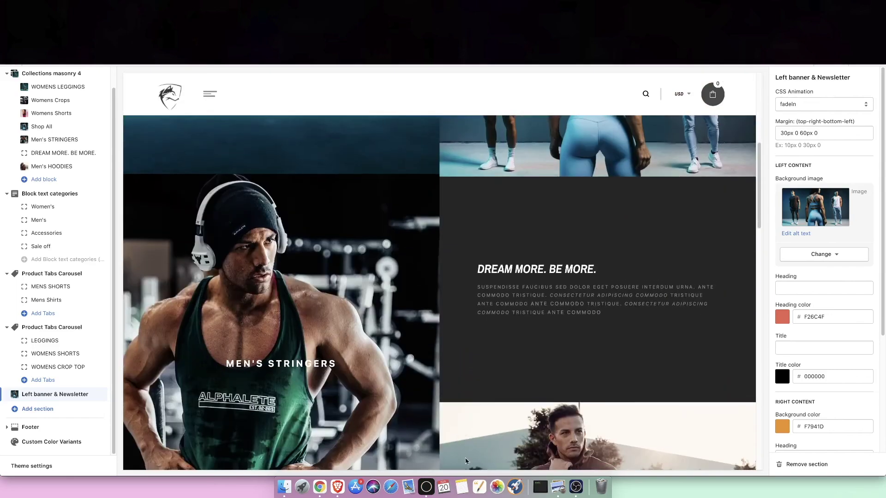
Check the full home page layout again, from the collection tiles through both product carousels to the Get Discount 20% Off banner and footer
scroll(496, 461, down, 6)
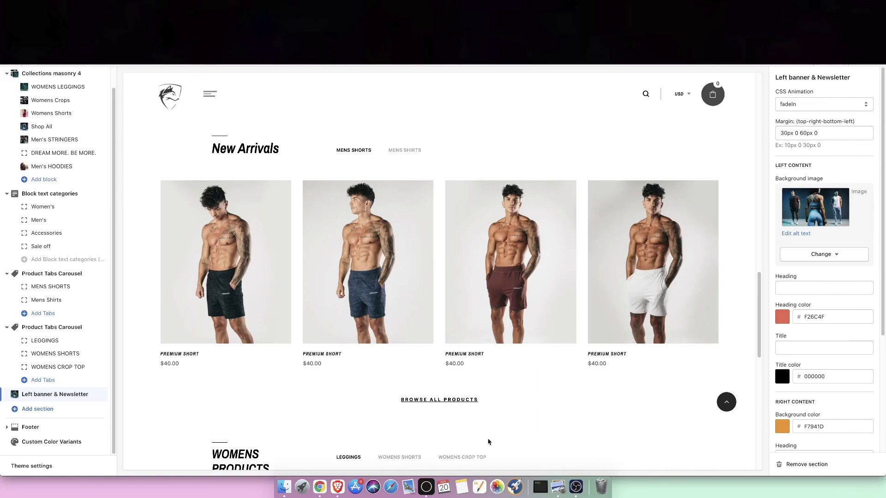
scroll(474, 401, up, 15)
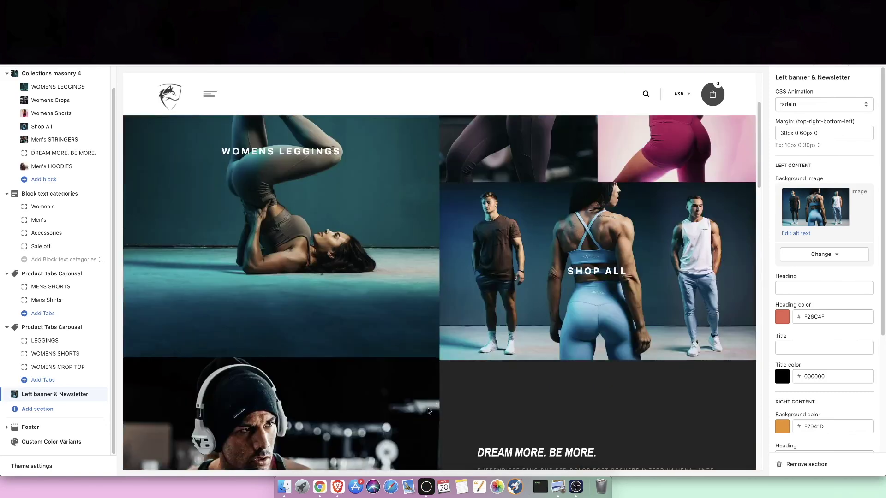
scroll(429, 411, up, 3)
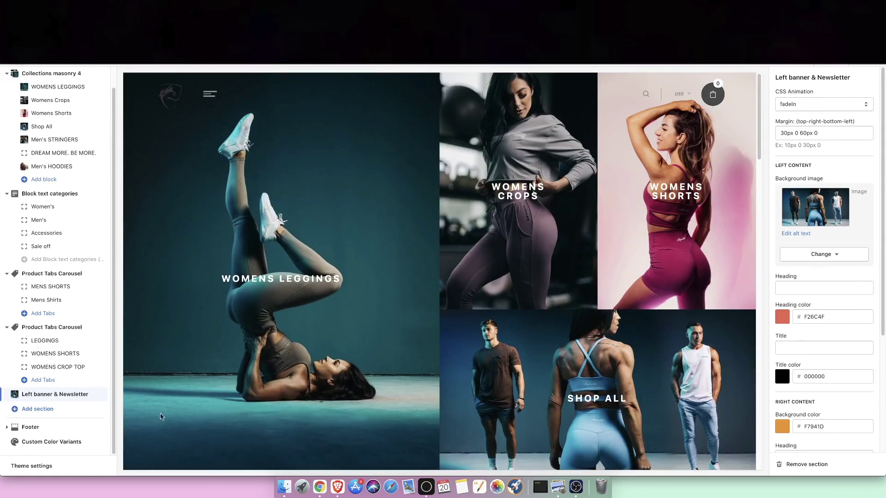
scroll(368, 426, down, 20)
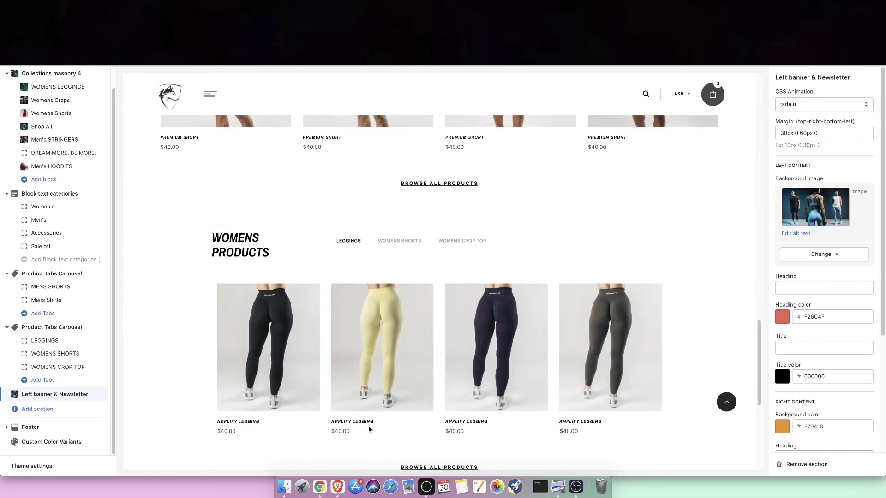
scroll(368, 429, down, 6)
scroll(474, 449, up, 9)
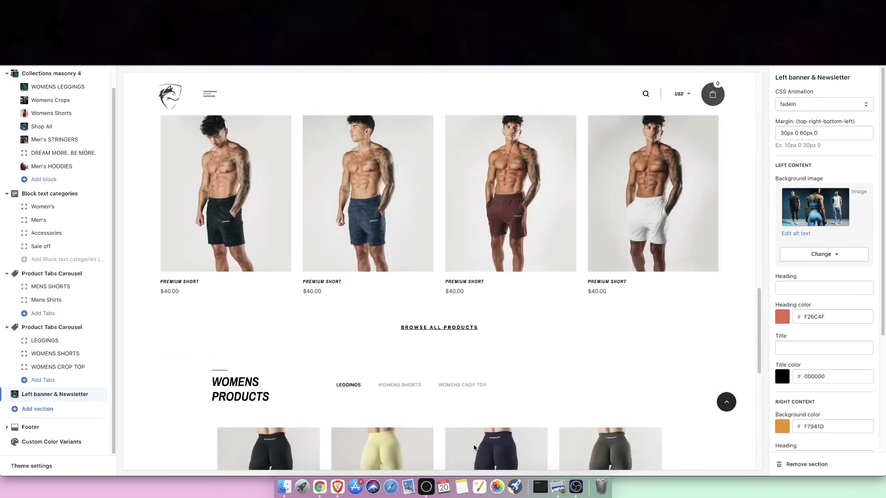
scroll(474, 449, up, 2)
scroll(329, 368, down, 5)
scroll(615, 368, up, 5)
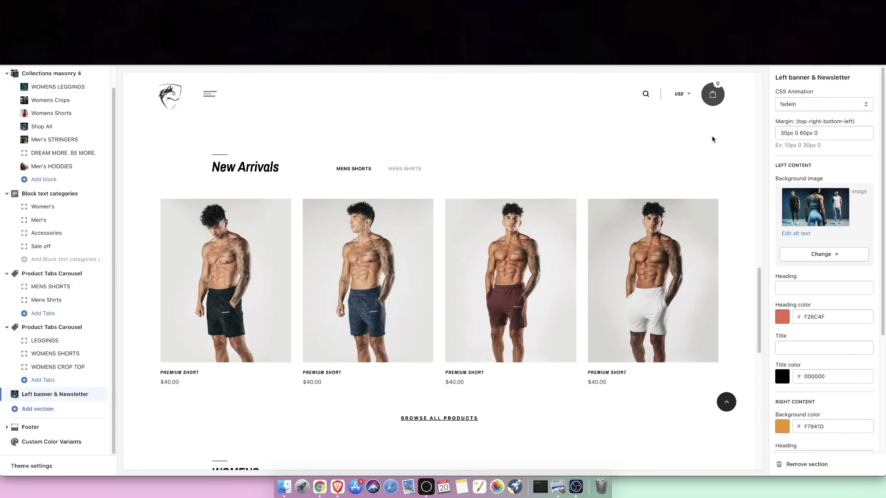
scroll(668, 245, up, 12)
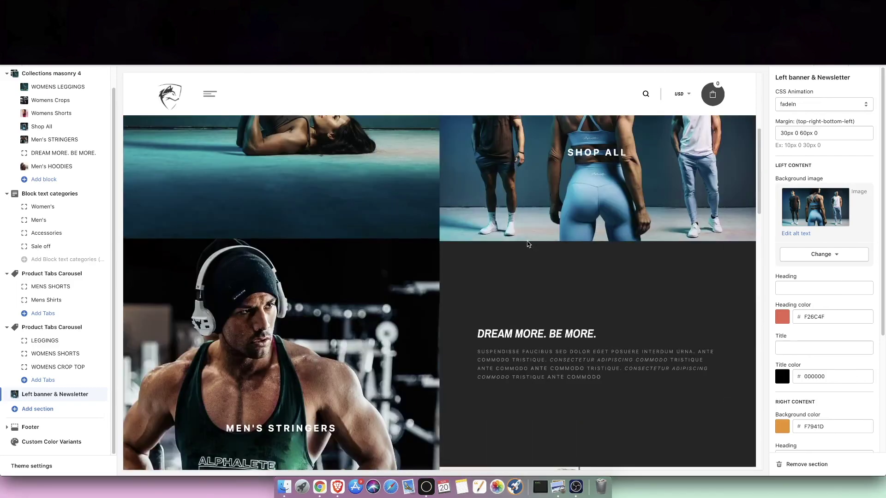
scroll(531, 277, up, 5)
scroll(533, 296, down, 13)
scroll(507, 342, down, 1)
scroll(521, 192, down, 5)
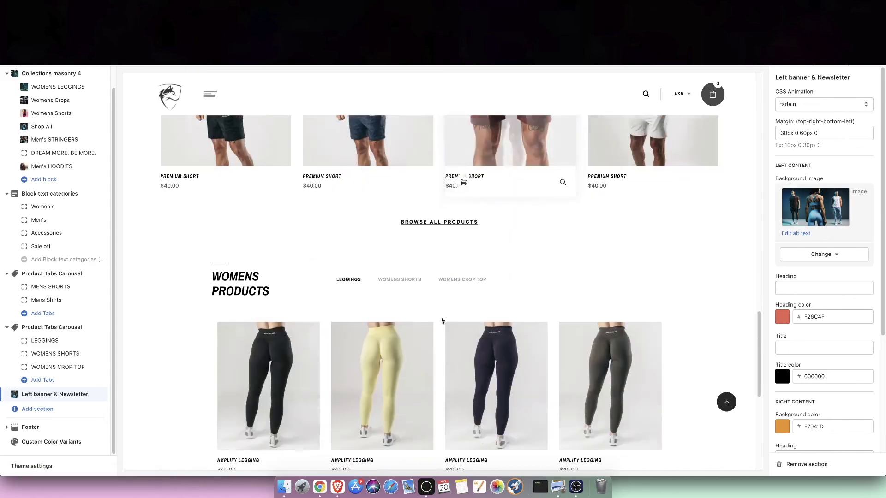
scroll(471, 271, down, 6)
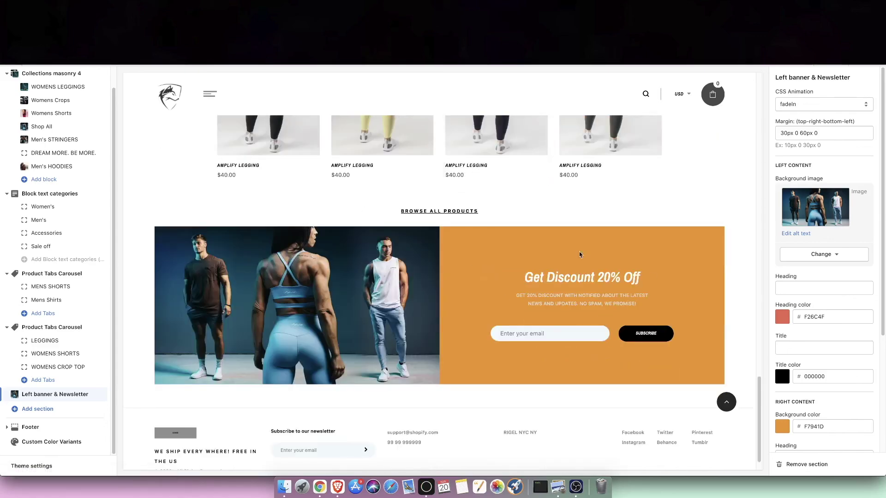
Examine the collection tiles from the top of the home page, the DREAM MORE. BE MORE. text block and the New Arrivals carousel
scroll(580, 254, up, 20)
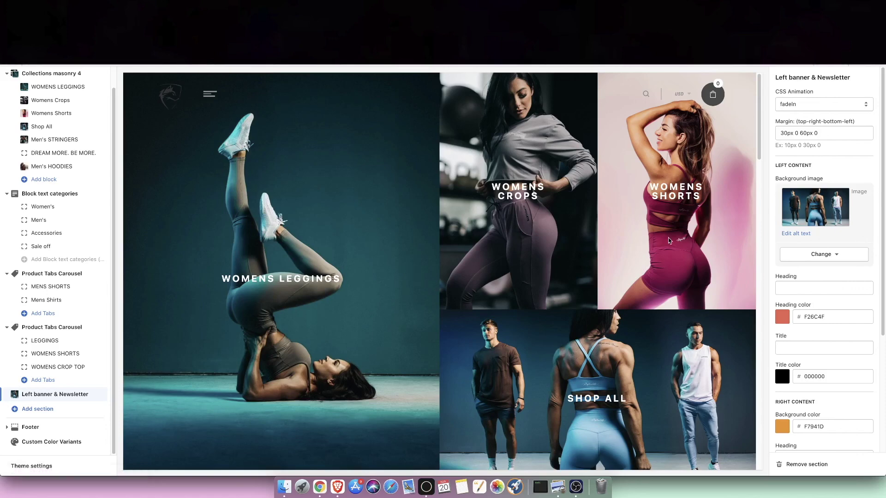
scroll(668, 237, down, 1)
scroll(339, 334, down, 5)
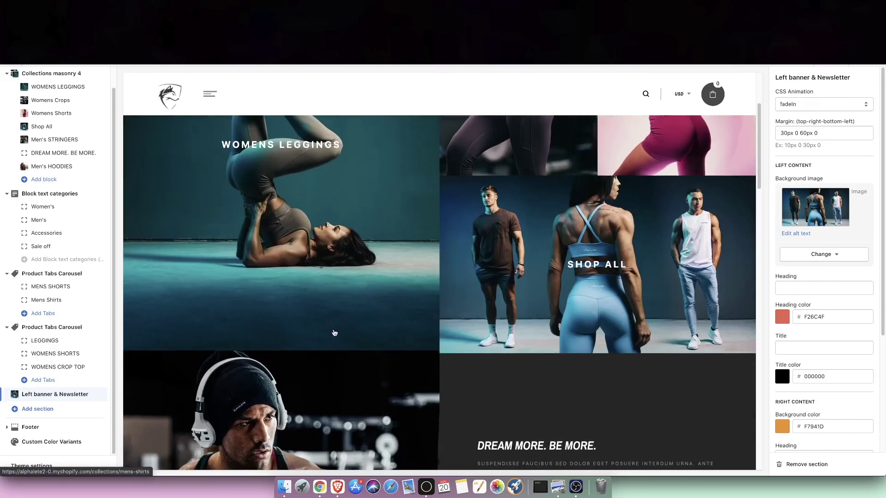
scroll(329, 332, up, 2)
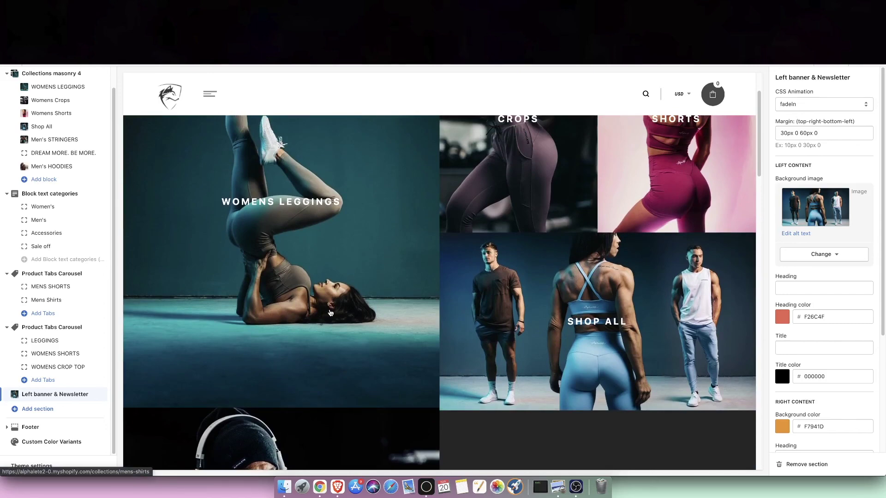
scroll(331, 313, down, 10)
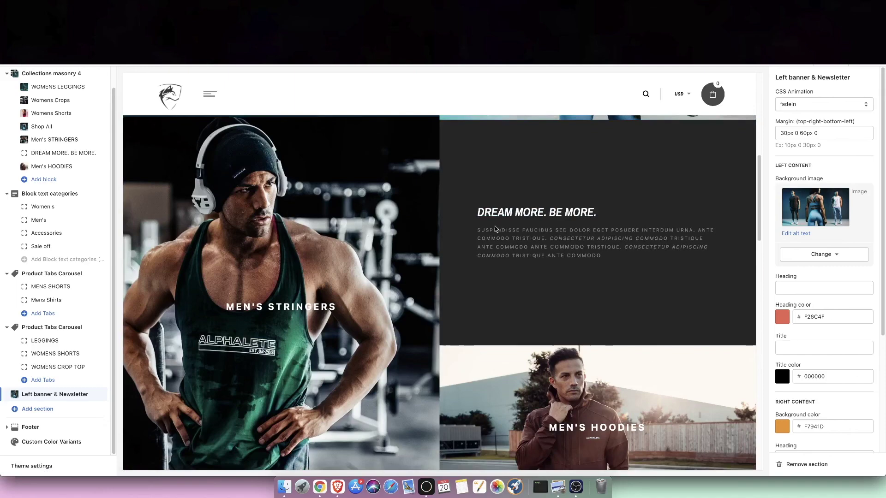
scroll(406, 291, up, 10)
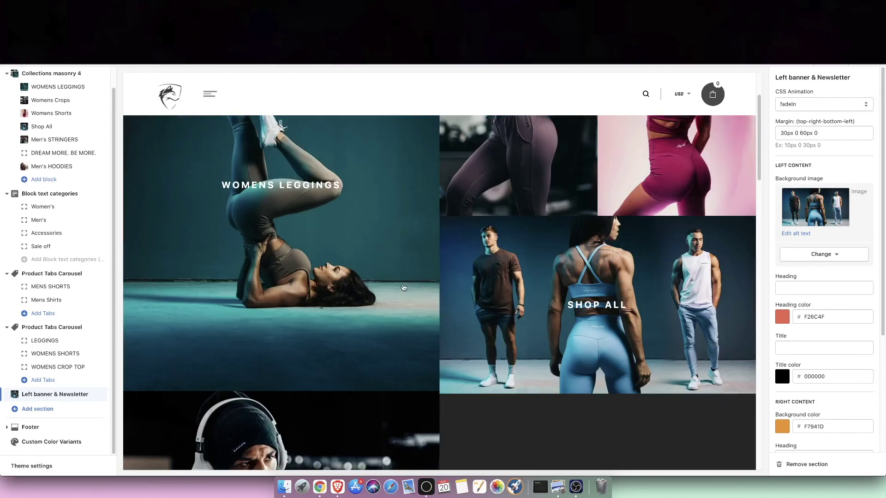
scroll(404, 288, down, 9)
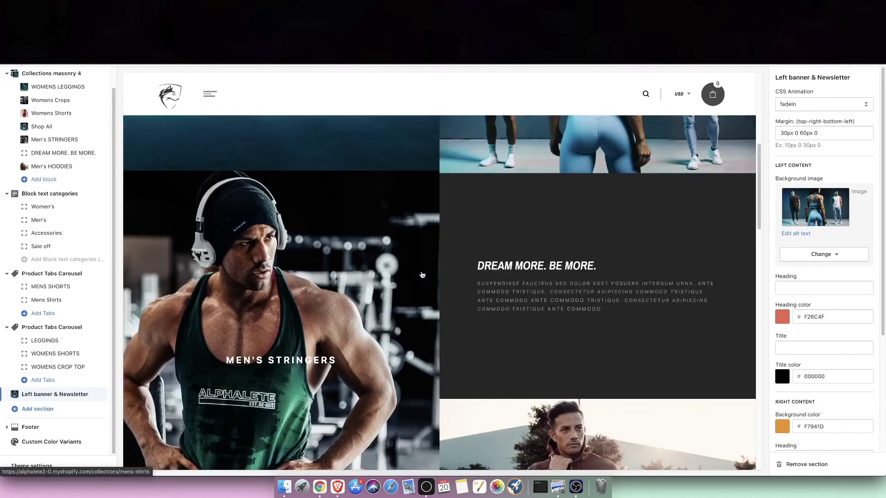
scroll(422, 275, down, 20)
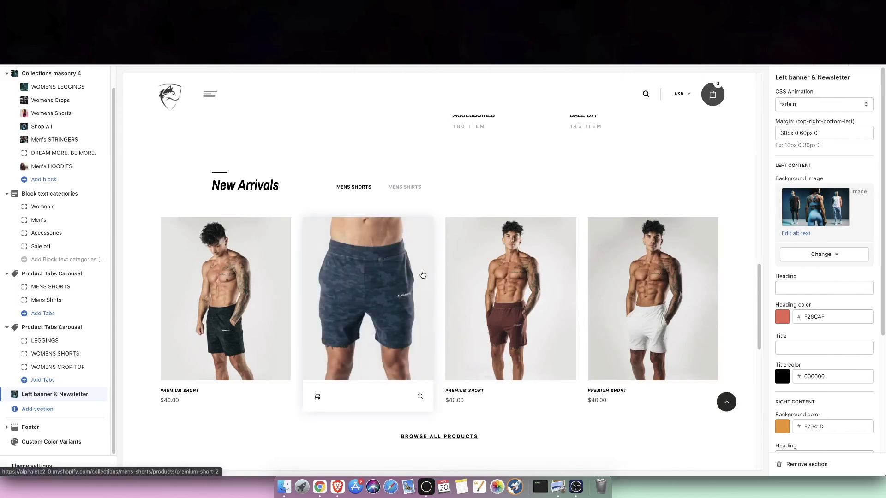